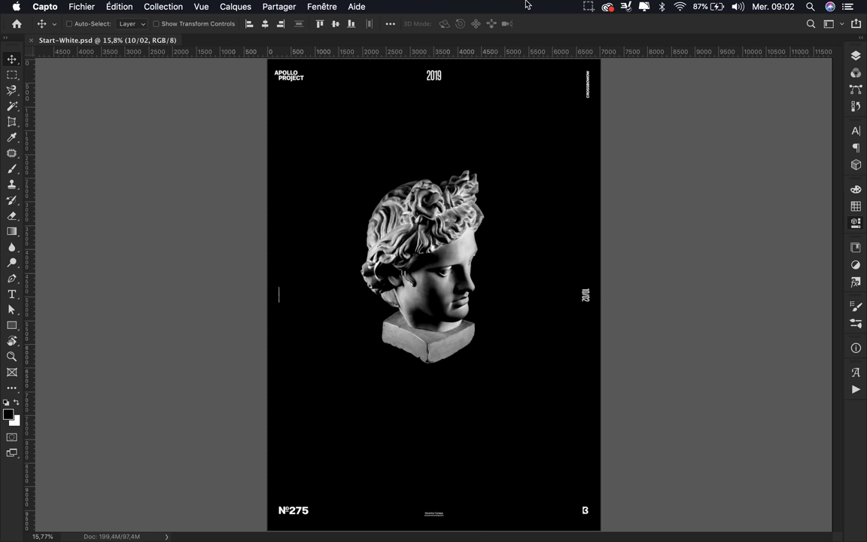
Select the Levels 2 layer, undoing an accidentally added fill layer
{"action": "left_click", "coordinate": [856, 56]}
{"action": "left_click", "coordinate": [762, 391]}
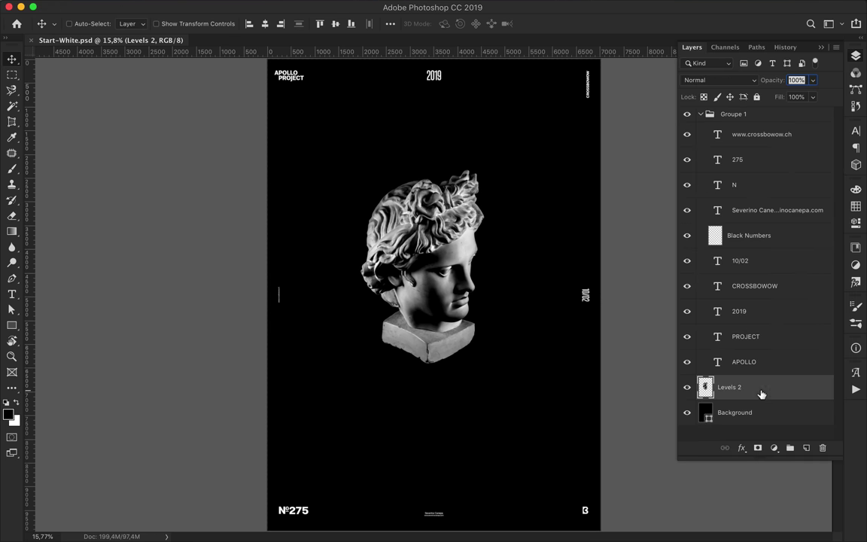
{"action": "left_click", "coordinate": [806, 450]}
{"action": "key", "text": "ctrl+z"}
{"action": "left_click", "coordinate": [774, 448]}
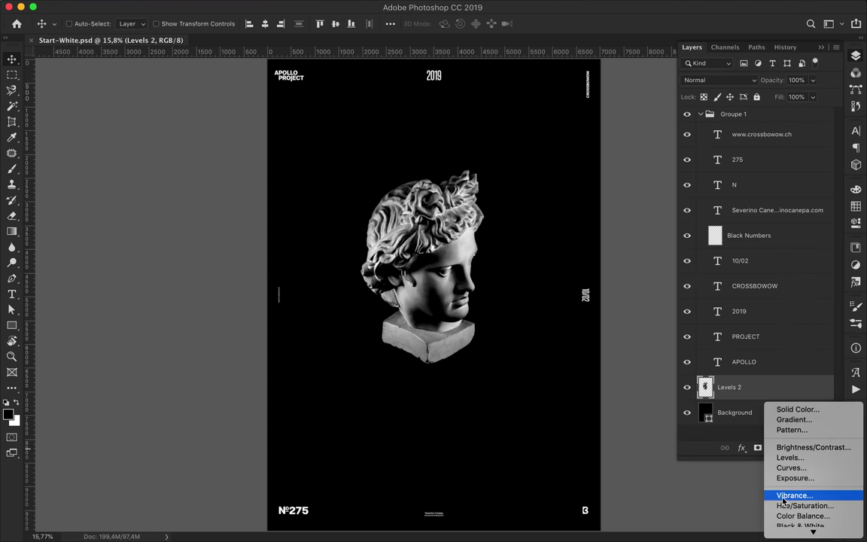
{"action": "key", "text": "Escape"}
{"action": "key", "text": "ctrl+shift+z"}
{"action": "key", "text": "u"}
Draw a rainbow-gradient-filled rectangle over the Apollo head
{"action": "left_click", "coordinate": [133, 24]}
{"action": "left_click", "coordinate": [129, 48]}
{"action": "left_click", "coordinate": [150, 112]}
{"action": "left_click_drag", "start_coordinate": [343, 158], "coordinate": [513, 373]}
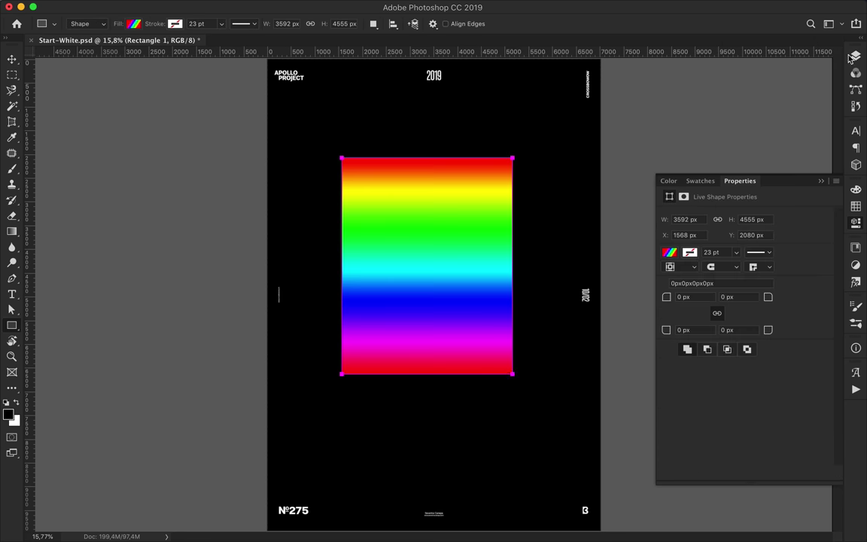
Clip the rainbow rectangle to the head layer and set it to Multiply
{"action": "left_click", "coordinate": [856, 55]}
{"action": "left_click", "coordinate": [715, 400], "text": "alt"}
{"action": "left_click", "coordinate": [715, 79]}
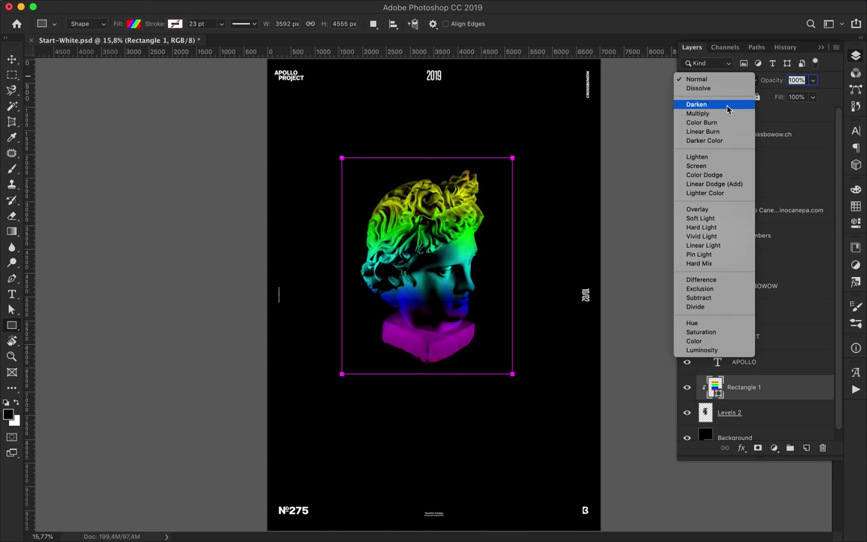
{"action": "left_click", "coordinate": [727, 116]}
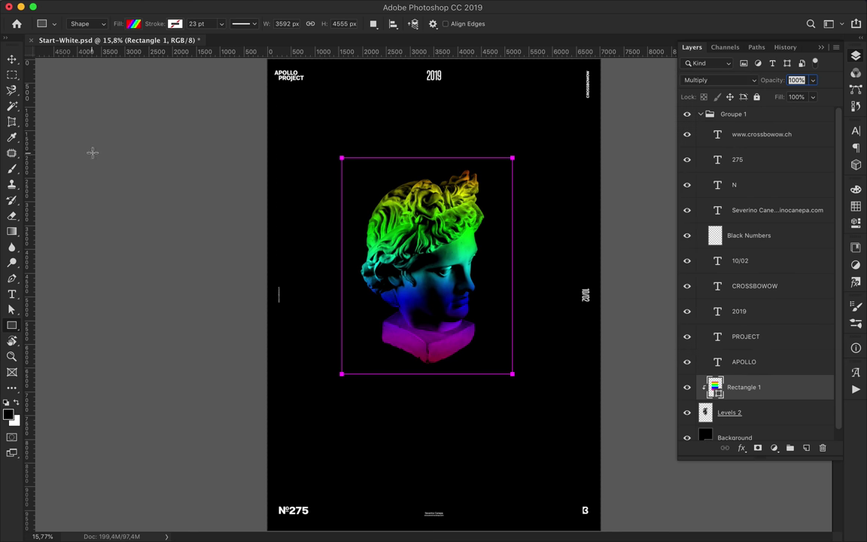
{"action": "scroll", "coordinate": [371, 216], "scroll_direction": "down", "scroll_amount": 1}
{"action": "left_click", "coordinate": [11, 231]}
Draw a small rainbow circle at upper left and a large one at lower right
{"action": "key", "text": "u"}
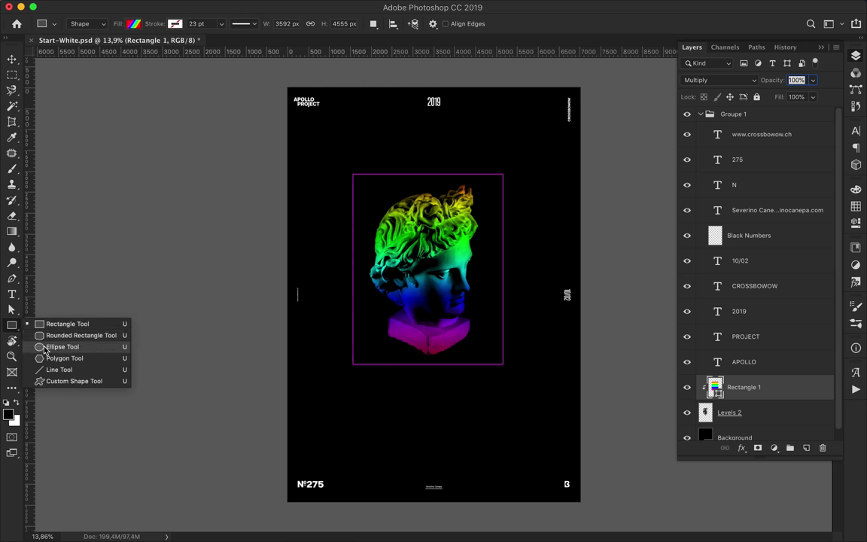
{"action": "left_click_drag", "start_coordinate": [12, 330], "coordinate": [53, 313]}
{"action": "left_click_drag", "start_coordinate": [324, 141], "coordinate": [372, 188]}
{"action": "left_click_drag", "start_coordinate": [551, 460], "coordinate": [668, 519]}
Add the title text APOLLO and scale it up greatly
{"action": "key", "text": "v"}
{"action": "key", "text": "t"}
{"action": "left_click", "coordinate": [324, 360]}
{"action": "type", "text": "APOLLO"}
{"action": "key", "text": "ctrl+t"}
{"action": "left_click_drag", "start_coordinate": [342, 368], "coordinate": [429, 419]}
{"action": "key", "text": "Return"}
Duplicate the APOLLO title below it and retype the copy as 365°
{"action": "key", "text": "v"}
{"action": "mouse_move", "coordinate": [378, 388]}
{"action": "left_mouse_down"}
{"action": "mouse_move", "coordinate": [501, 161]}
{"action": "mouse_move", "coordinate": [369, 386]}
{"action": "left_mouse_up"}
{"action": "double_click", "coordinate": [359, 384]}
{"action": "type", "text": "365"}
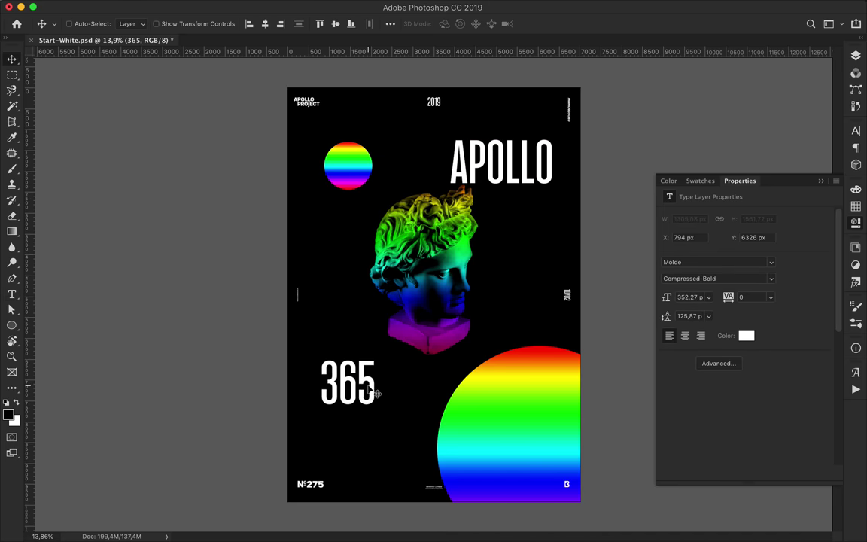
{"action": "type", "text": "°"}
{"action": "key", "text": "ctrl+Return"}
Save the poster as JPEG Start-White.jpg in the ASDFPixelSort folder
{"action": "key", "text": "ctrl+shift+s"}
{"action": "scroll", "coordinate": [338, 235], "scroll_direction": "down", "scroll_amount": 1}
{"action": "left_click", "coordinate": [302, 353]}
{"action": "left_click", "coordinate": [456, 405]}
{"action": "left_click", "coordinate": [387, 428]}
{"action": "left_click", "coordinate": [666, 529]}
{"action": "left_click", "coordinate": [508, 519]}
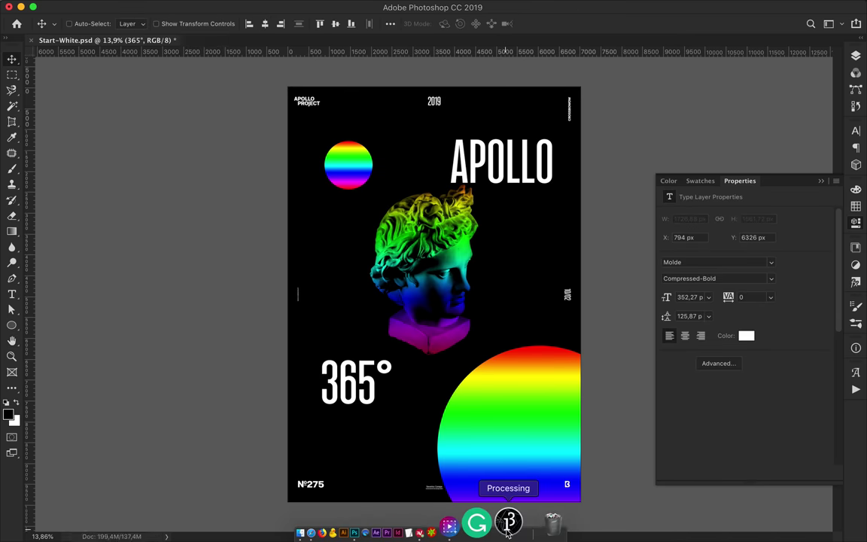
{"action": "left_click", "coordinate": [338, 519]}
Open the ASDFPixelSort.pde sketch in Processing
{"action": "left_click", "coordinate": [594, 117]}
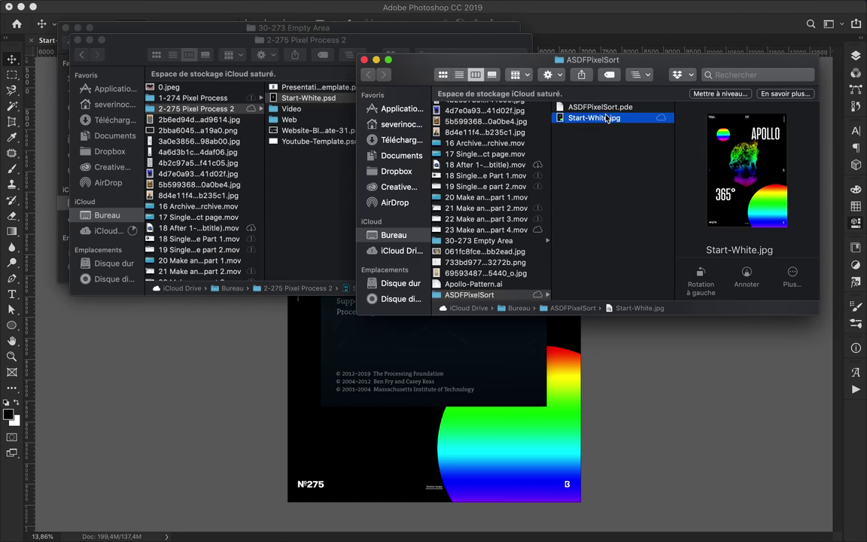
{"action": "double_click", "coordinate": [600, 107]}
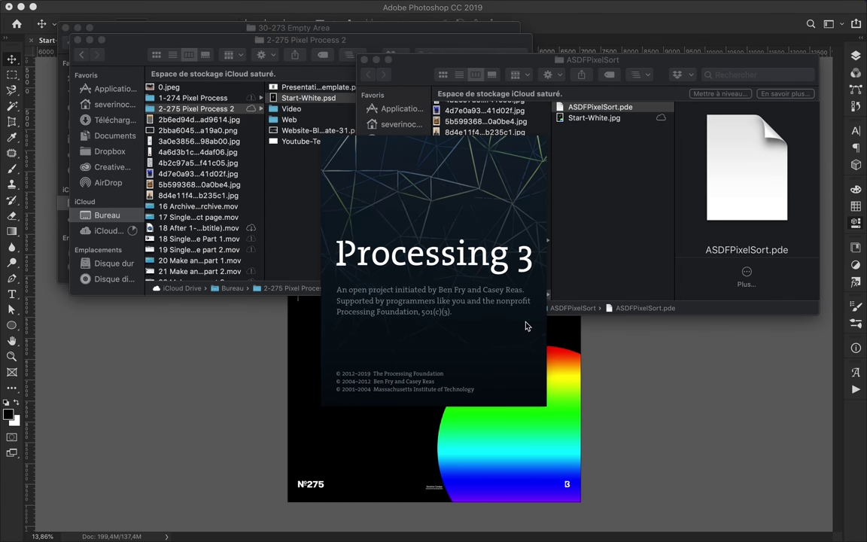
{"action": "left_click", "coordinate": [586, 111]}
Change the starting row on line 29 to int row = 100
{"action": "scroll", "coordinate": [437, 283], "scroll_direction": "down", "scroll_amount": 3}
{"action": "double_click", "coordinate": [437, 280]}
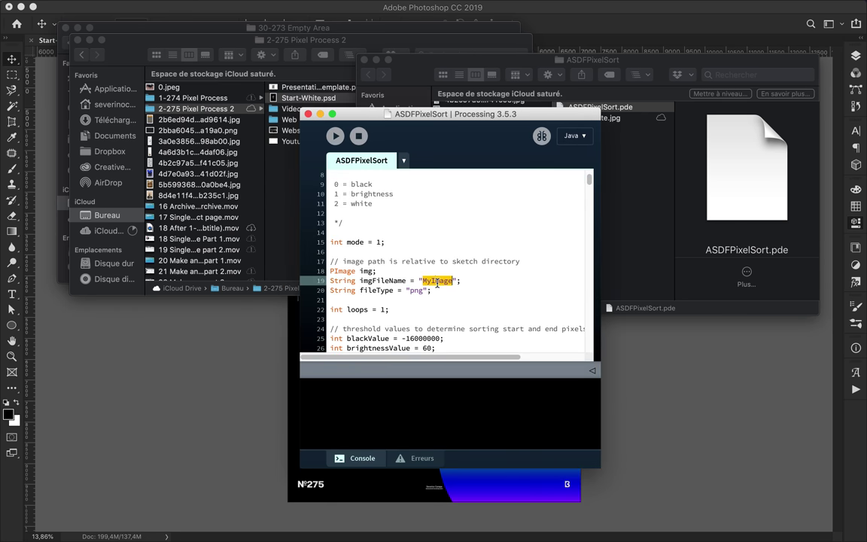
{"action": "scroll", "coordinate": [377, 260], "scroll_direction": "down", "scroll_amount": 4}
{"action": "scroll", "coordinate": [389, 226], "scroll_direction": "down", "scroll_amount": 2}
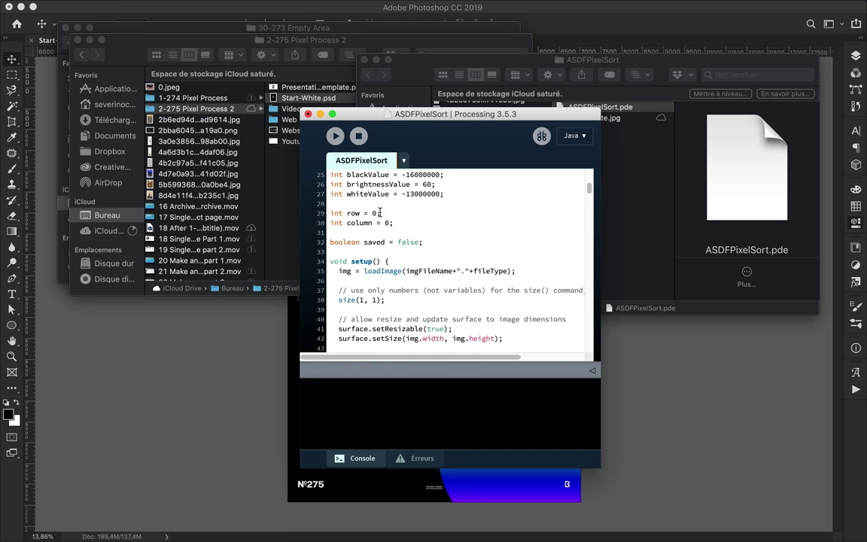
{"action": "type", "text": "00"}
{"action": "left_click", "coordinate": [386, 223]}
Scroll through the sketch code and run the pixel sort
{"action": "scroll", "coordinate": [399, 237], "scroll_direction": "down", "scroll_amount": 3}
{"action": "scroll", "coordinate": [436, 235], "scroll_direction": "down", "scroll_amount": 2}
{"action": "scroll", "coordinate": [436, 235], "scroll_direction": "down", "scroll_amount": 3}
{"action": "scroll", "coordinate": [435, 235], "scroll_direction": "down", "scroll_amount": 5}
{"action": "scroll", "coordinate": [435, 235], "scroll_direction": "down", "scroll_amount": 2}
{"action": "scroll", "coordinate": [435, 235], "scroll_direction": "down", "scroll_amount": 5}
{"action": "scroll", "coordinate": [437, 256], "scroll_direction": "down", "scroll_amount": 5}
{"action": "scroll", "coordinate": [437, 234], "scroll_direction": "down", "scroll_amount": 10}
{"action": "scroll", "coordinate": [437, 234], "scroll_direction": "down", "scroll_amount": 10}
{"action": "scroll", "coordinate": [421, 225], "scroll_direction": "up", "scroll_amount": 20}
{"action": "left_click", "coordinate": [335, 136]}
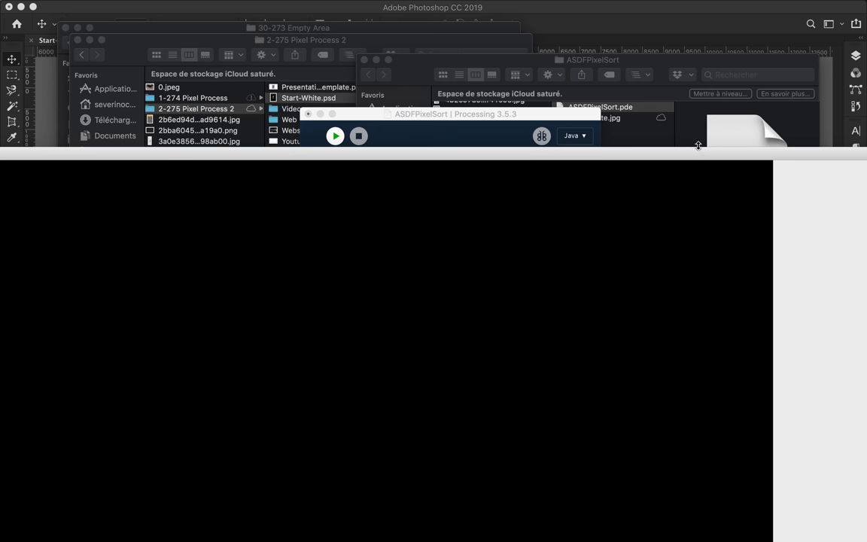
Preview the pixel-sorted Start-White_1.png in the ASDFPixelSort folder
{"action": "left_click", "coordinate": [605, 110]}
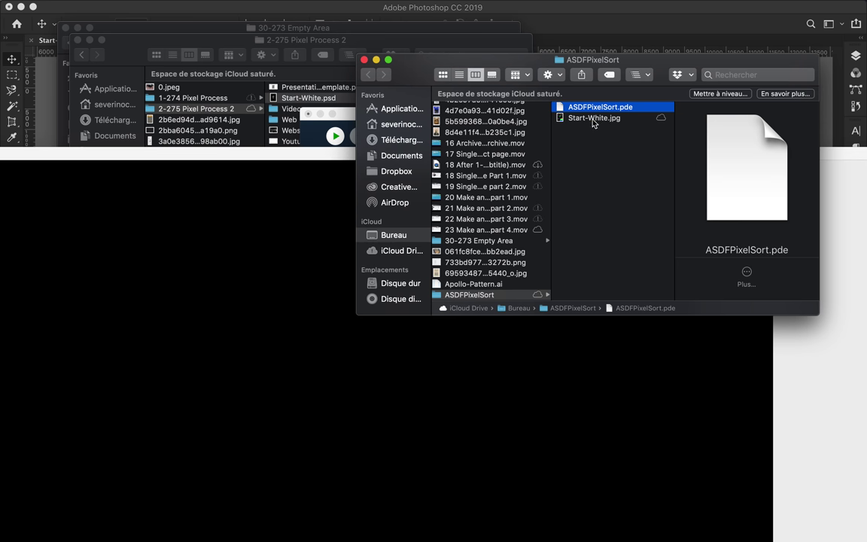
{"action": "left_click", "coordinate": [602, 119]}
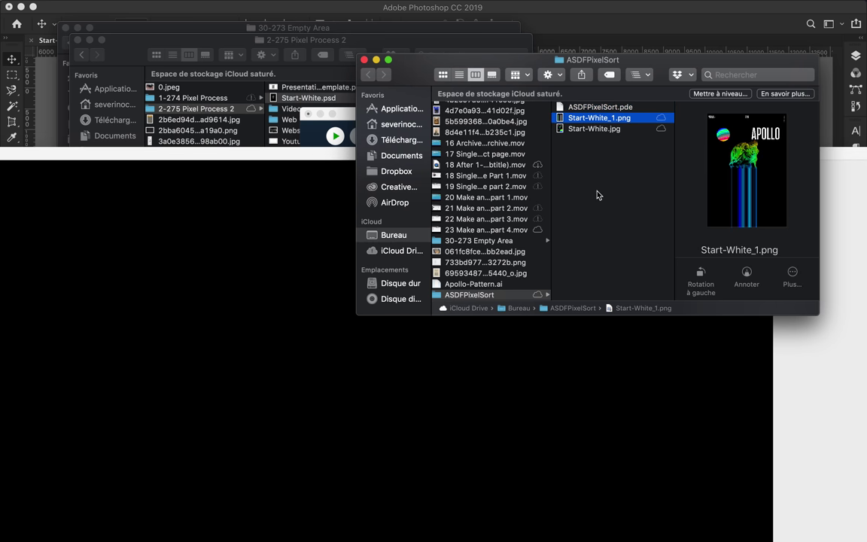
{"action": "key", "text": "space"}
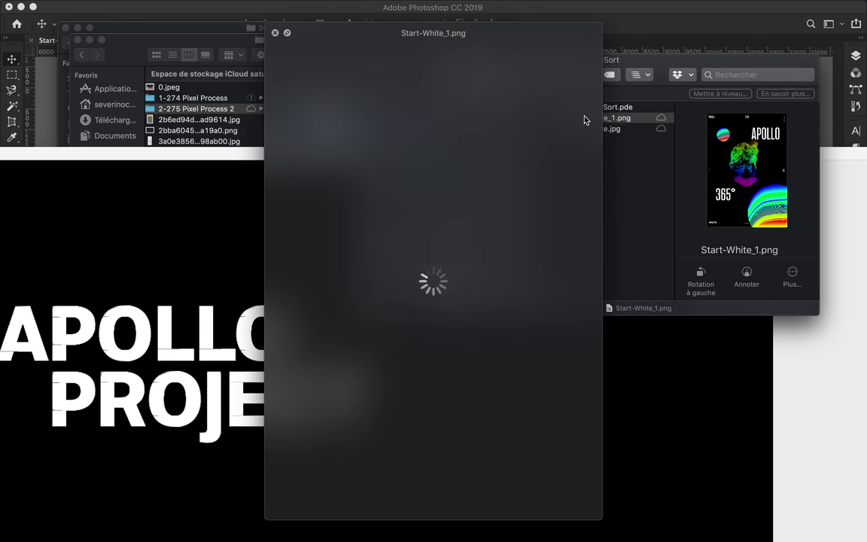
{"action": "left_click", "coordinate": [276, 34]}
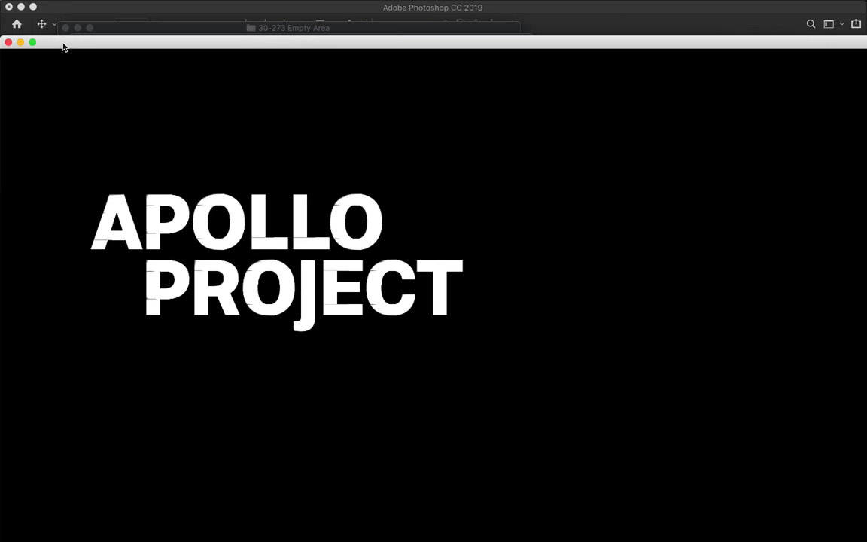
Move the sketch output window aside and scroll back through the code
{"action": "left_click_drag", "start_coordinate": [110, 134], "coordinate": [562, 296]}
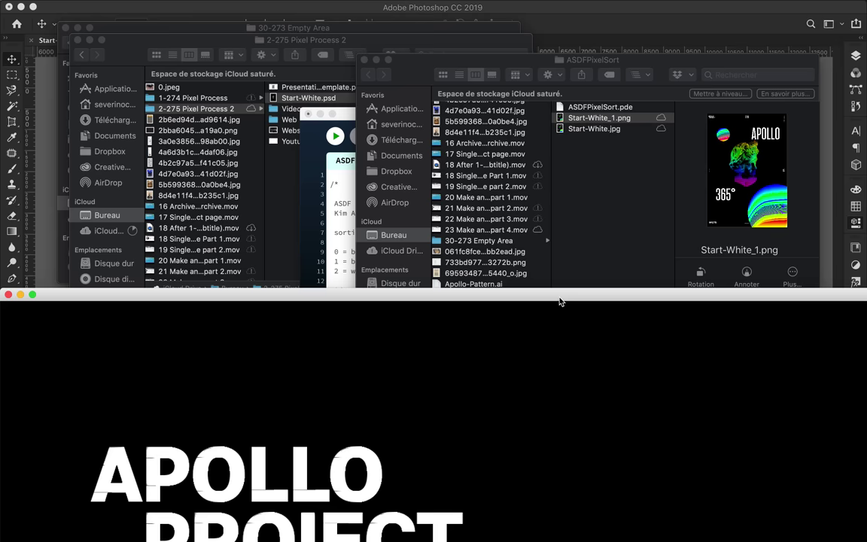
{"action": "scroll", "coordinate": [353, 203], "scroll_direction": "down", "scroll_amount": 1}
{"action": "scroll", "coordinate": [353, 204], "scroll_direction": "down", "scroll_amount": 1}
{"action": "scroll", "coordinate": [347, 218], "scroll_direction": "down", "scroll_amount": 3}
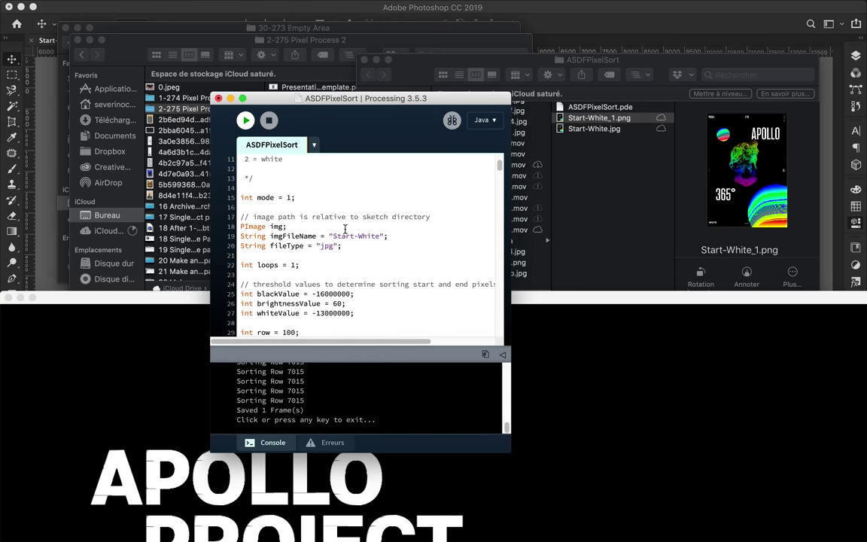
Set the starting row back to 0, rerun the sketch and preview the output
{"action": "scroll", "coordinate": [345, 229], "scroll_direction": "down", "scroll_amount": 3}
{"action": "double_click", "coordinate": [296, 255]}
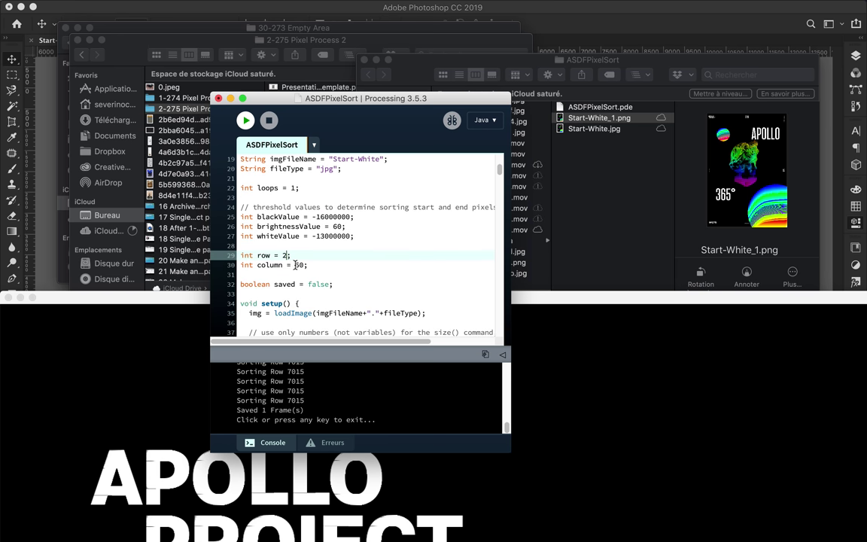
{"action": "key", "text": "super+r"}
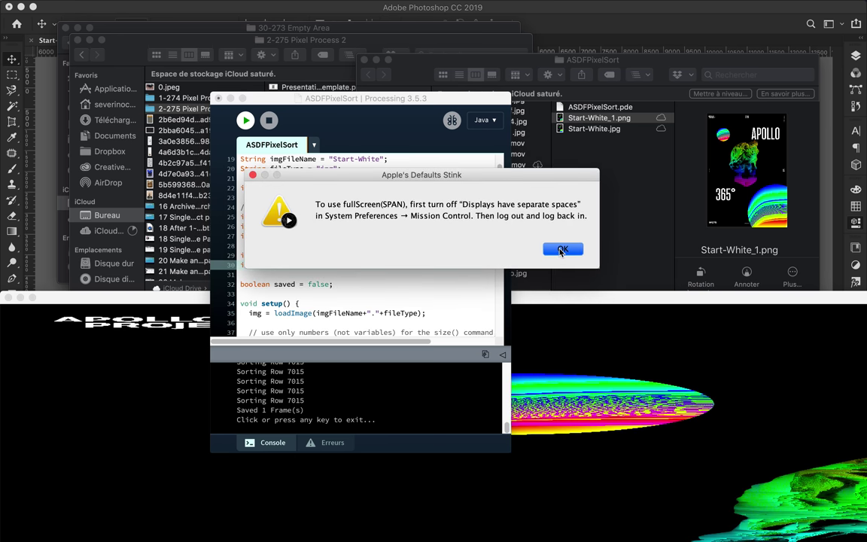
{"action": "left_click", "coordinate": [561, 251]}
{"action": "left_click", "coordinate": [506, 141]}
{"action": "left_click", "coordinate": [603, 118]}
{"action": "key", "text": "space"}
{"action": "key", "text": "space"}
{"action": "left_click", "coordinate": [437, 272]}
Rerun the sketch and preview the heavily streaked Start-White_1.png
{"action": "key", "text": "super+r"}
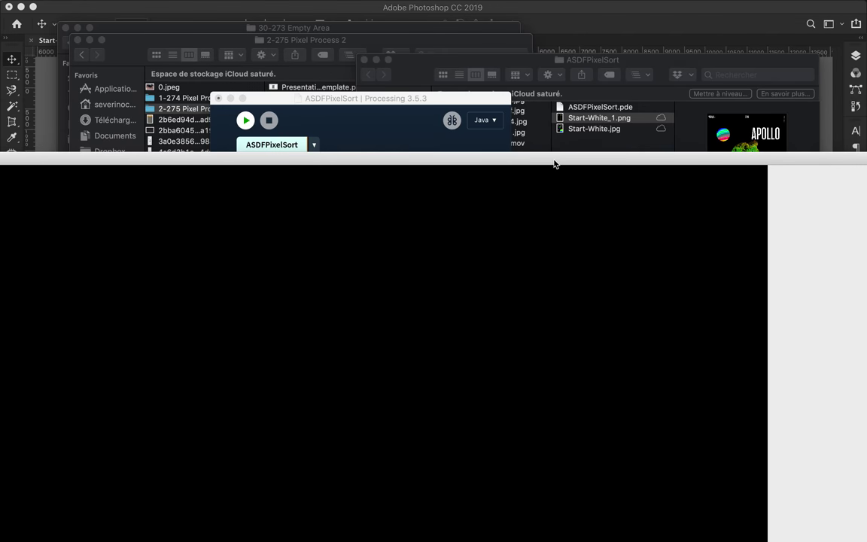
{"action": "left_click", "coordinate": [600, 119]}
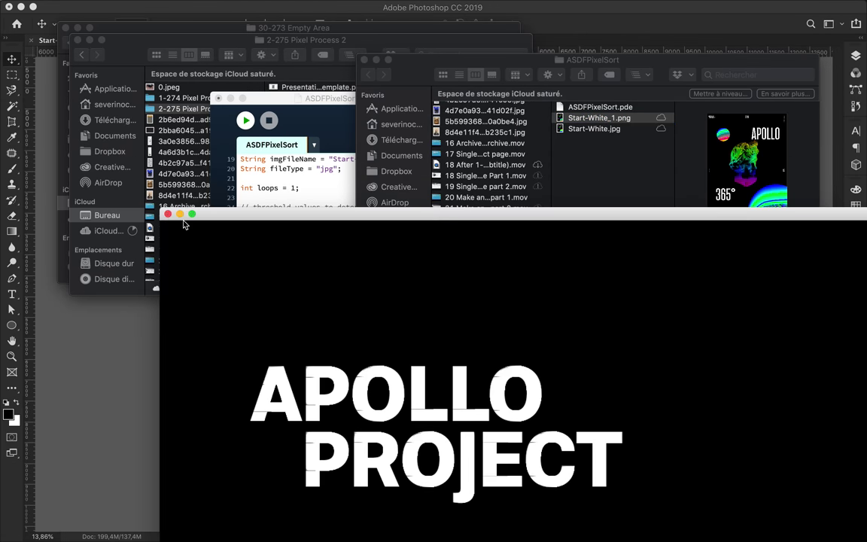
{"action": "left_click_drag", "start_coordinate": [183, 220], "coordinate": [121, 97]}
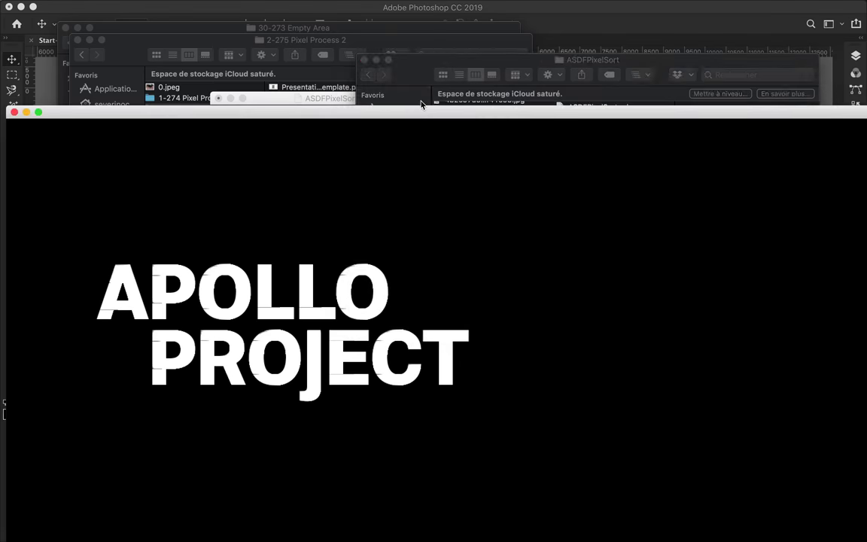
{"action": "left_click", "coordinate": [561, 90]}
{"action": "key", "text": "space"}
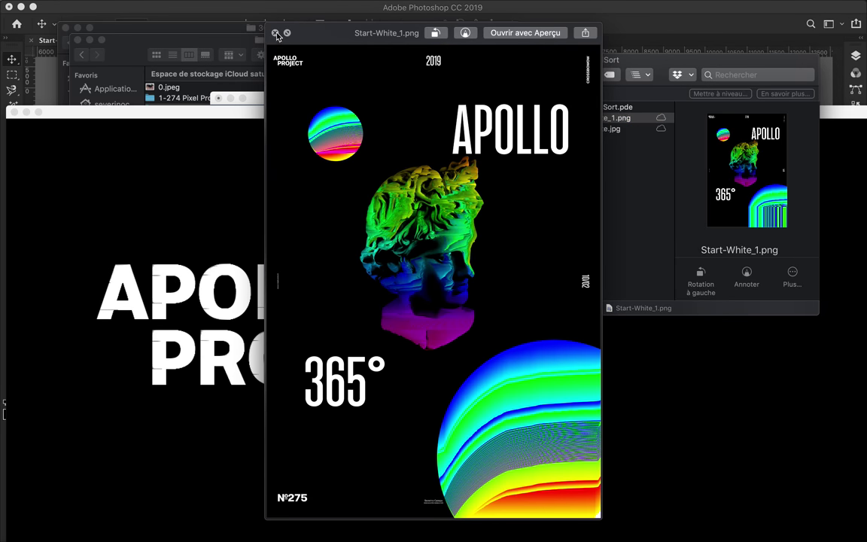
{"action": "left_click", "coordinate": [275, 33]}
Return to Photoshop and bring up the shape tool choices
{"action": "key", "text": "super+Tab"}
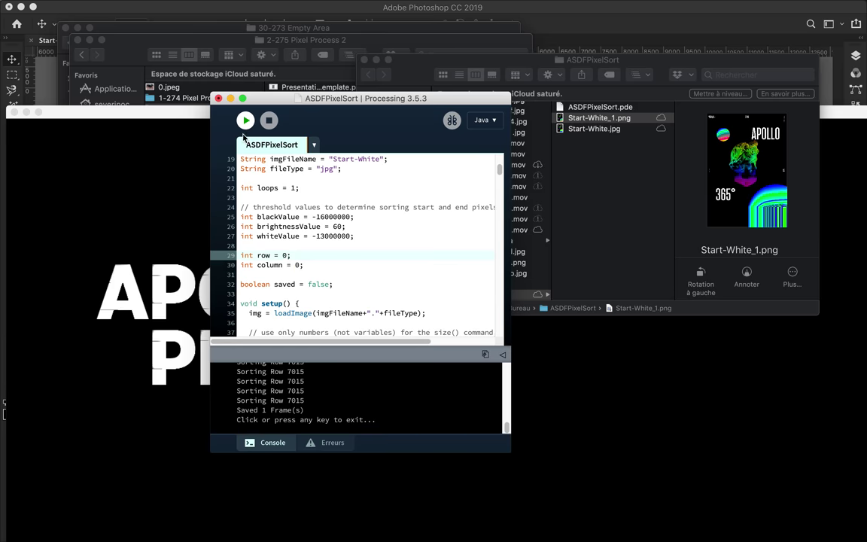
{"action": "key", "text": "super+Tab"}
{"action": "key", "text": "u"}
{"action": "right_click", "coordinate": [11, 325]}
Draw a full-canvas rainbow rectangle and move it below Levels 2 as the background
{"action": "left_click", "coordinate": [60, 315]}
{"action": "mouse_move", "coordinate": [285, 80]}
{"action": "left_mouse_down"}
{"action": "mouse_move", "coordinate": [634, 502]}
{"action": "mouse_move", "coordinate": [585, 506]}
{"action": "left_mouse_up"}
{"action": "key", "text": "v"}
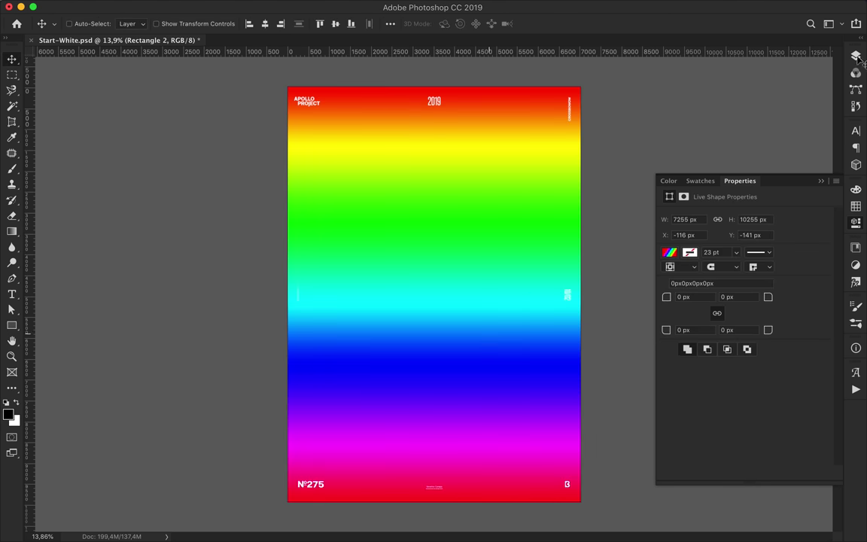
{"action": "key", "text": "F7"}
{"action": "left_click_drag", "start_coordinate": [732, 289], "coordinate": [729, 413]}
{"action": "scroll", "coordinate": [730, 413], "scroll_direction": "up", "scroll_amount": 1}
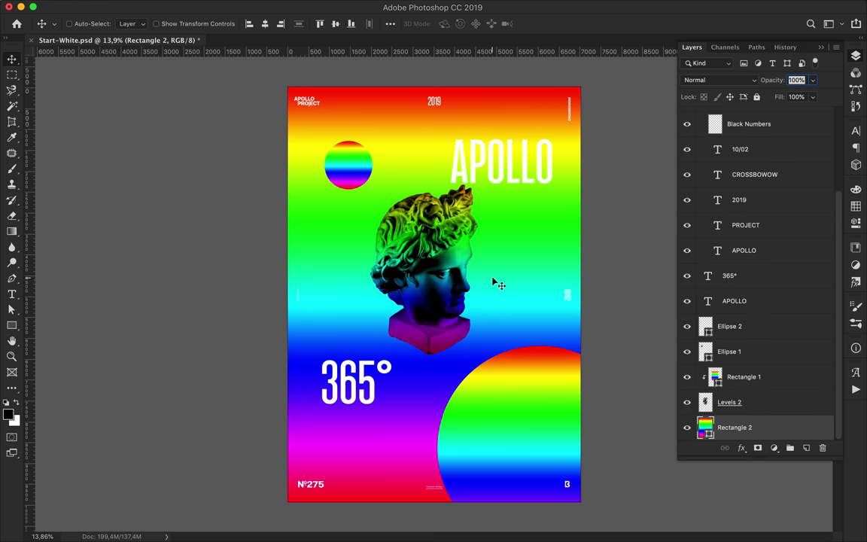
Save the poster as quality-12 JPEG Start.jpg in ASDFPixelSort; rename the sketch's image to Start
{"action": "key", "text": "super+shift+s"}
{"action": "left_click", "coordinate": [519, 404]}
{"action": "left_click", "coordinate": [482, 480]}
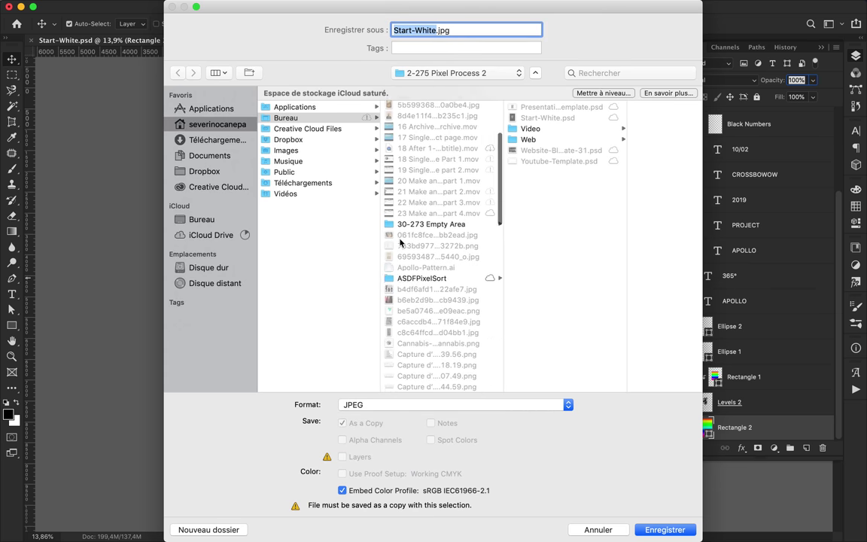
{"action": "left_click", "coordinate": [422, 278]}
{"action": "key", "text": "BackSpace"}
{"action": "key", "text": "BackSpace"}
{"action": "key", "text": "BackSpace"}
{"action": "left_click", "coordinate": [666, 529]}
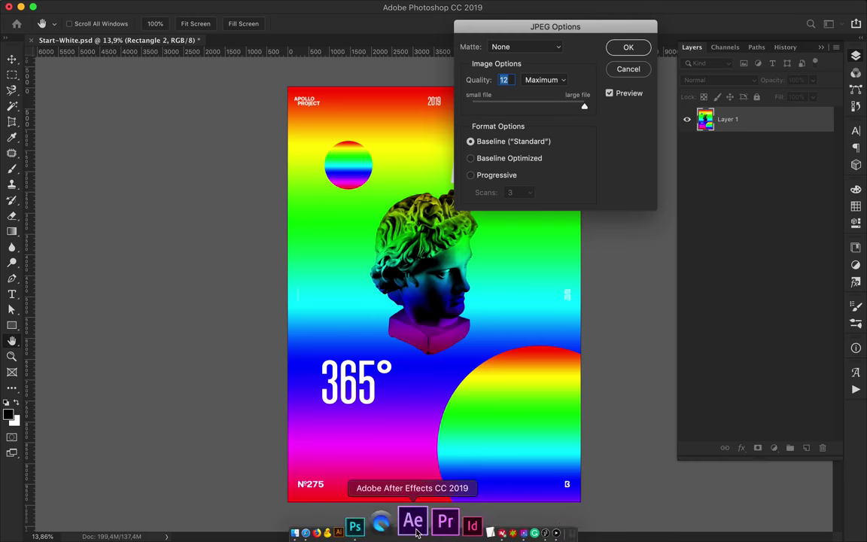
{"action": "key", "text": "Return"}
{"action": "left_click", "coordinate": [494, 533]}
{"action": "scroll", "coordinate": [369, 241], "scroll_direction": "up", "scroll_amount": 2}
{"action": "key", "text": "BackSpace"}
{"action": "key", "text": "BackSpace"}
{"action": "key", "text": "BackSpace"}
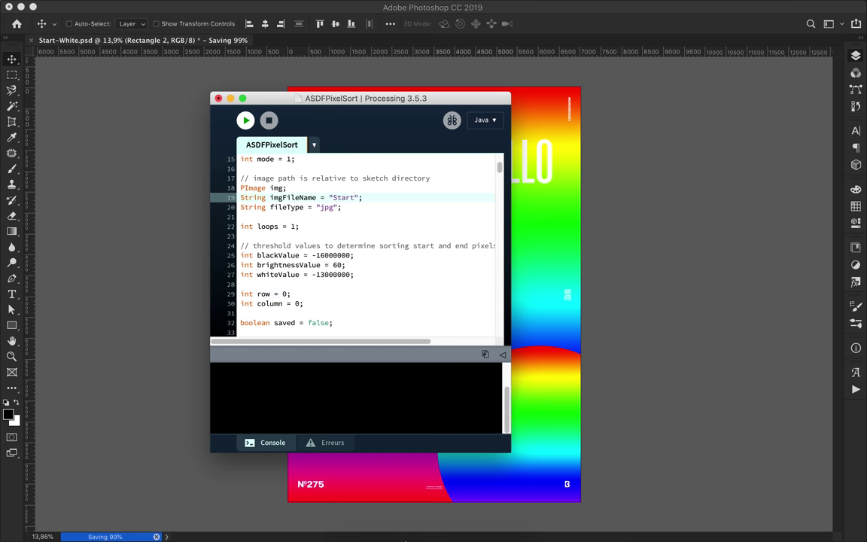
Preview Start.jpg and Start-White.jpg in the sketch folder
{"action": "left_click", "coordinate": [333, 523]}
{"action": "left_click", "coordinate": [587, 139]}
{"action": "left_click", "coordinate": [582, 129]}
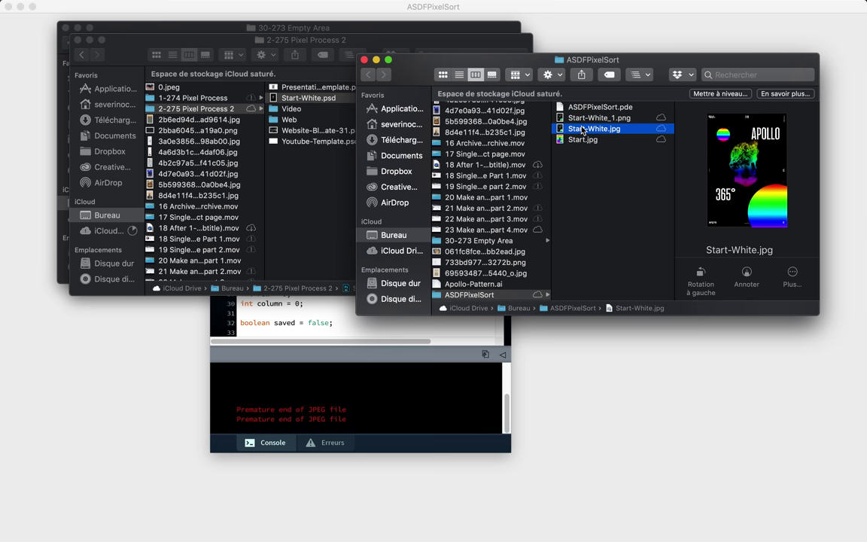
{"action": "key", "text": "Up"}
{"action": "key", "text": "space"}
{"action": "left_click", "coordinate": [363, 332]}
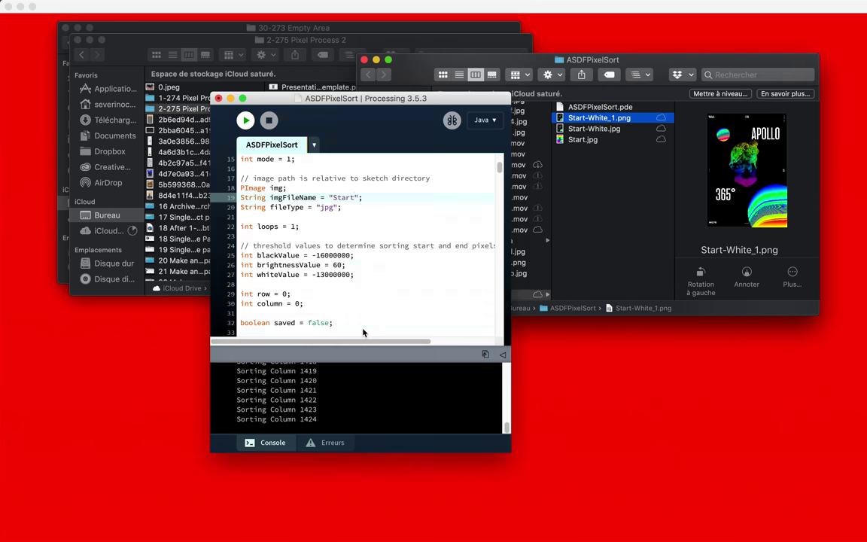
{"action": "scroll", "coordinate": [362, 332], "scroll_direction": "down", "scroll_amount": 1}
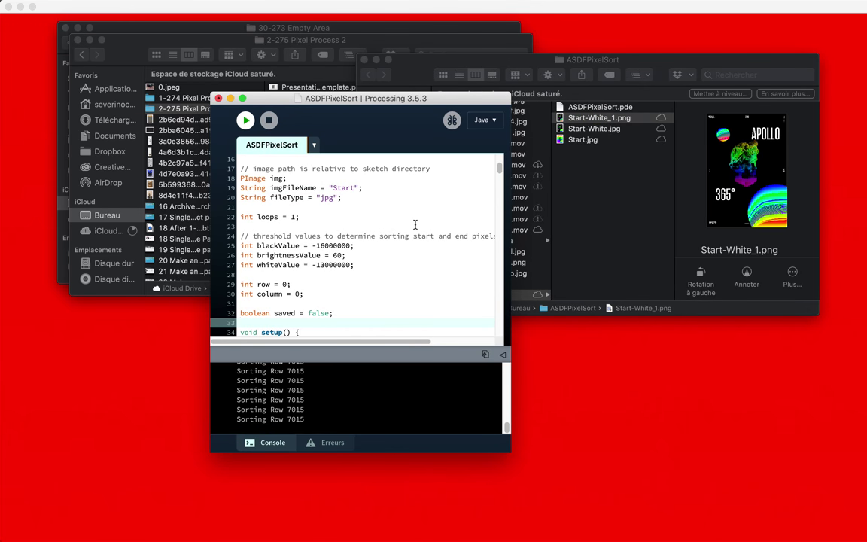
Check the new Start_1.png output and change the sorting mode on line 15 to 2
{"action": "left_click", "coordinate": [605, 151]}
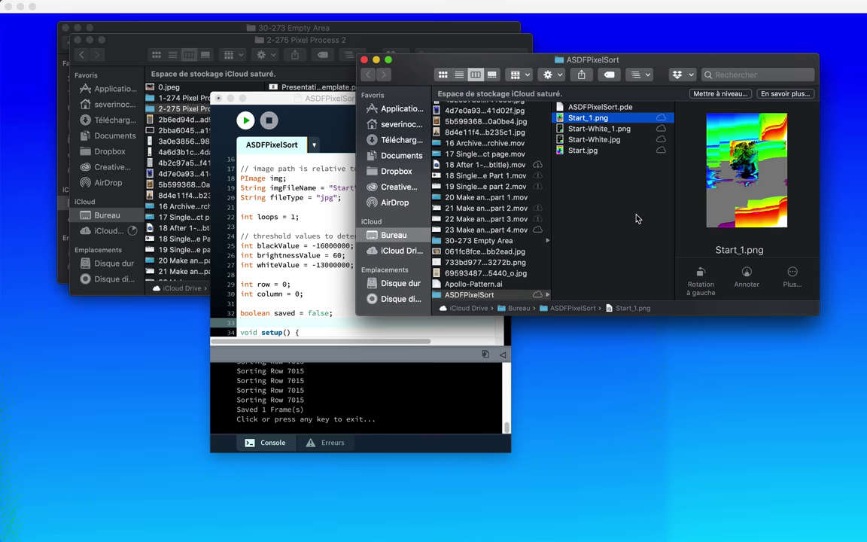
{"action": "left_click", "coordinate": [331, 218]}
{"action": "scroll", "coordinate": [327, 218], "scroll_direction": "up", "scroll_amount": 5}
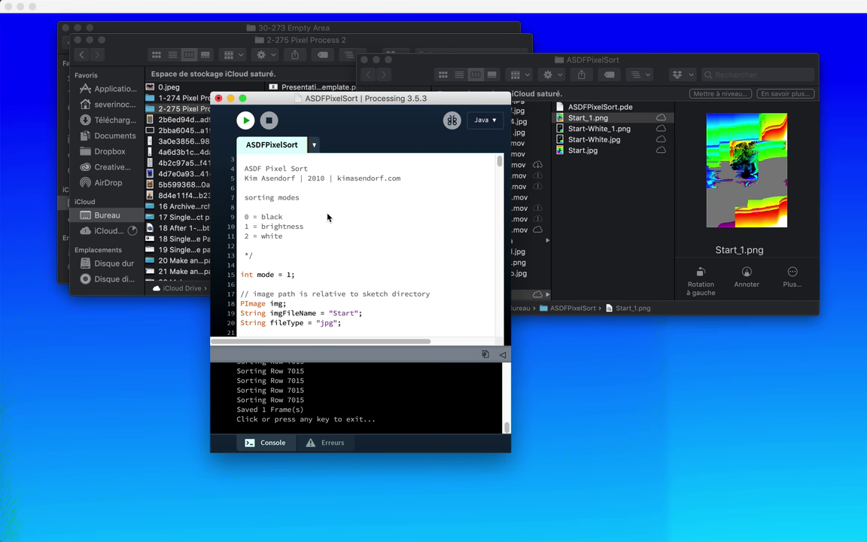
{"action": "scroll", "coordinate": [328, 217], "scroll_direction": "down", "scroll_amount": 5}
{"action": "double_click", "coordinate": [289, 226]}
{"action": "type", "text": "2"}
{"action": "scroll", "coordinate": [305, 235], "scroll_direction": "down", "scroll_amount": 2}
Preview Start_1.png full size and rename it Start-1.png
{"action": "left_click", "coordinate": [602, 122]}
{"action": "key", "text": "space"}
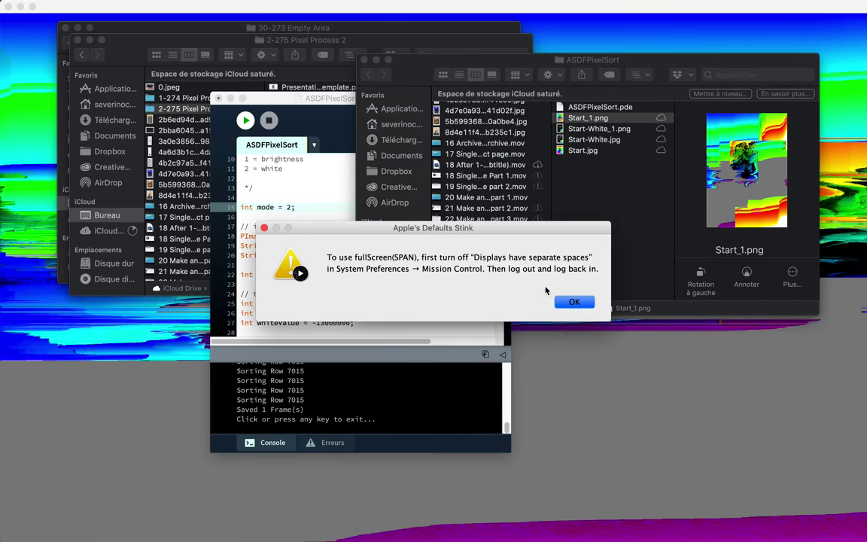
{"action": "key", "text": "Down"}
{"action": "key", "text": "Down"}
{"action": "key", "text": "Down"}
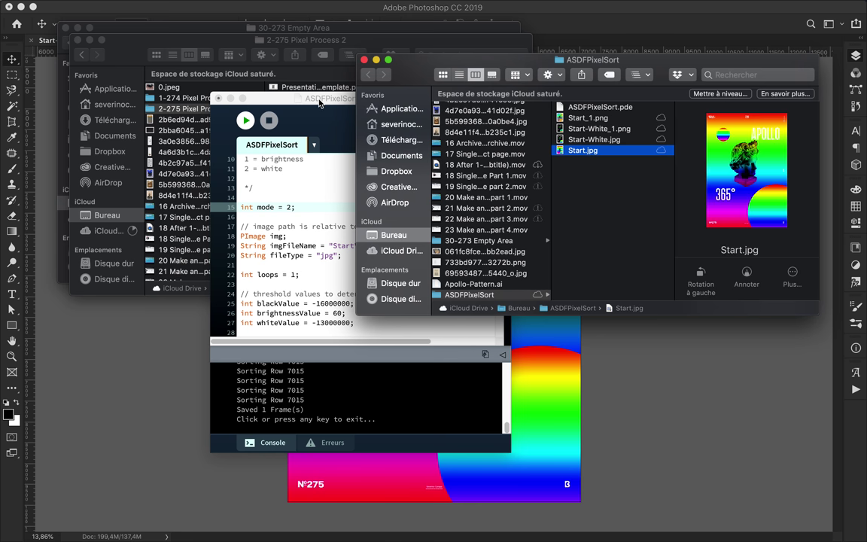
{"action": "key", "text": "Up"}
{"action": "key", "text": "Up"}
{"action": "key", "text": "Up"}
{"action": "key", "text": "Return"}
{"action": "key", "text": "Right"}
{"action": "key", "text": "BackSpace"}
{"action": "key", "text": "Return"}
Begin editing the sketch's threshold values, entering 128
{"action": "scroll", "coordinate": [357, 281], "scroll_direction": "down", "scroll_amount": 2}
{"action": "type", "text": "12"}
{"action": "mouse_move", "coordinate": [316, 246]}
{"action": "left_mouse_down"}
{"action": "mouse_move", "coordinate": [325, 245]}
{"action": "mouse_move", "coordinate": [324, 265]}
{"action": "left_mouse_up"}
{"action": "type", "text": "8"}
Run the sketch with thresholds -12000000 and -8000000
{"action": "scroll", "coordinate": [357, 281], "scroll_direction": "down", "scroll_amount": 5}
{"action": "scroll", "coordinate": [357, 281], "scroll_direction": "down", "scroll_amount": 1}
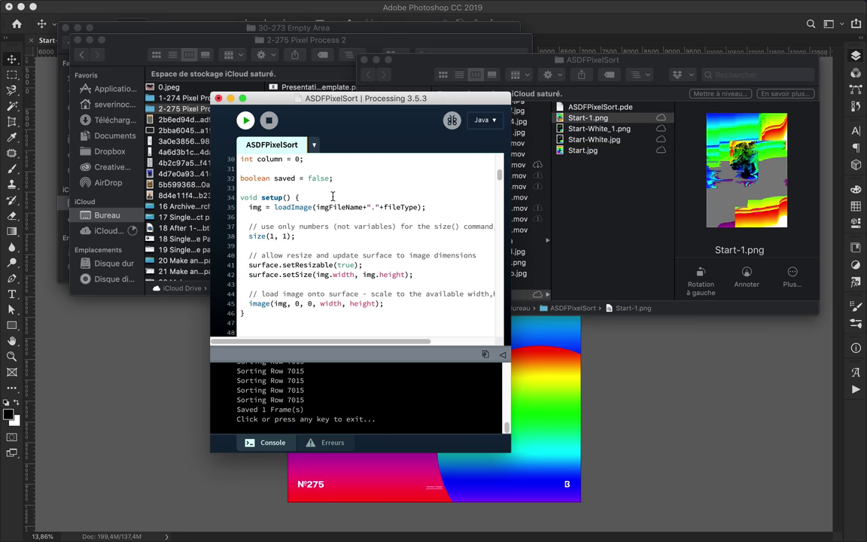
{"action": "left_click", "coordinate": [246, 122]}
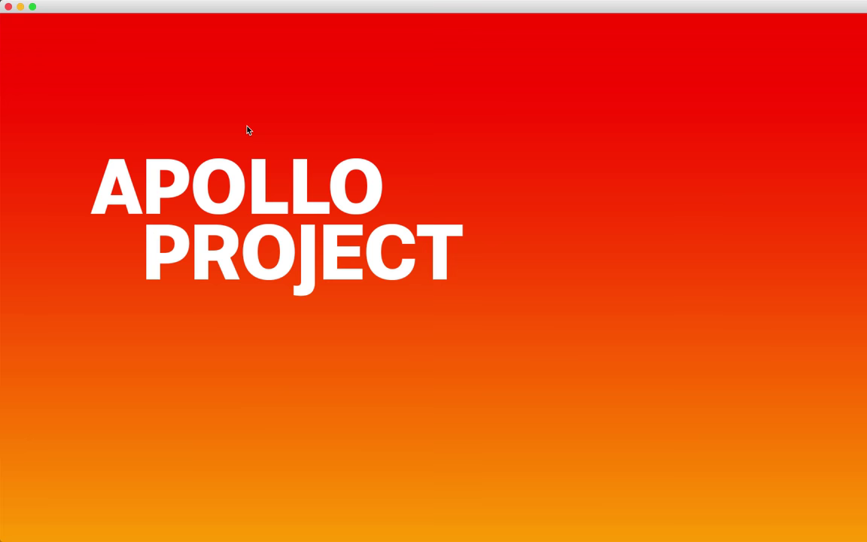
Preview the glitched Start_2.png output and dismiss the full-screen alert
{"action": "left_click", "coordinate": [591, 118]}
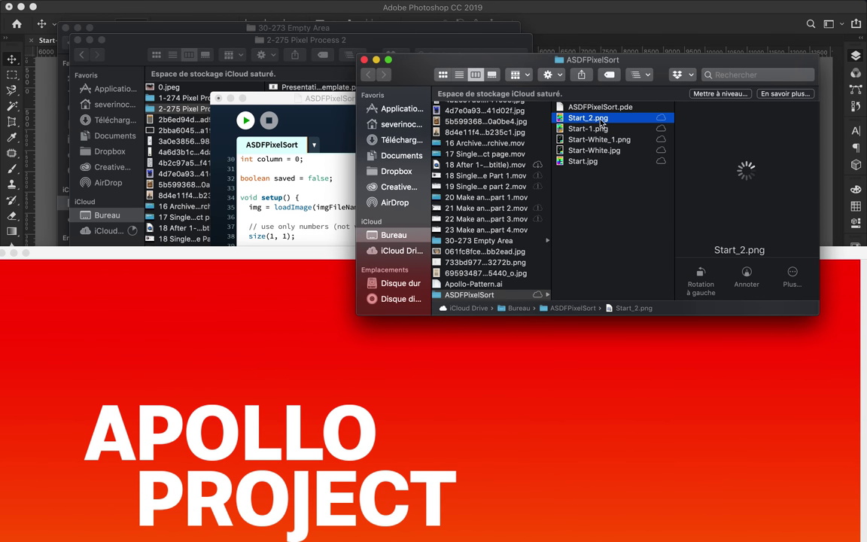
{"action": "key", "text": "space"}
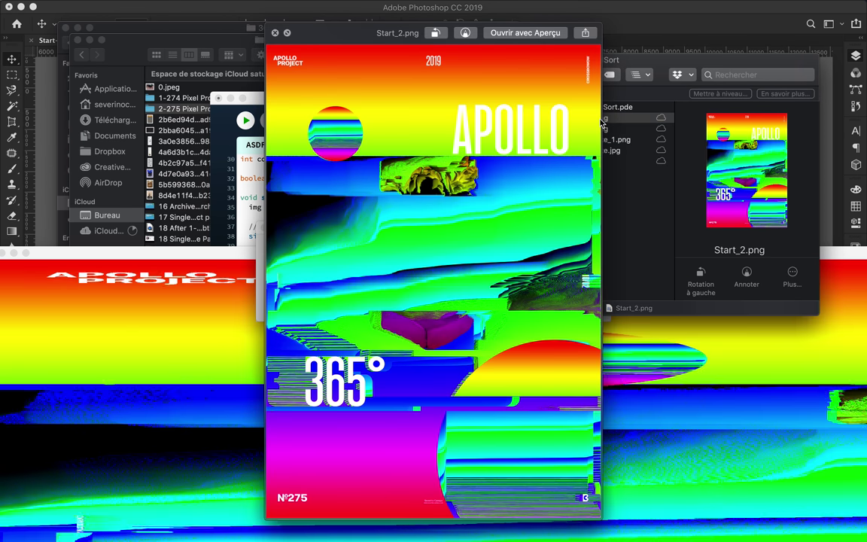
{"action": "key", "text": "space"}
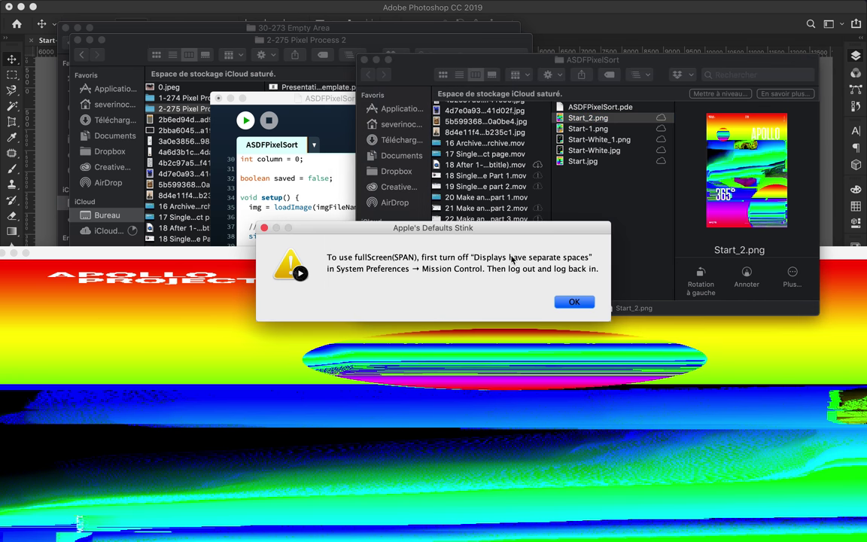
{"action": "left_click", "coordinate": [575, 302]}
{"action": "left_click", "coordinate": [592, 118]}
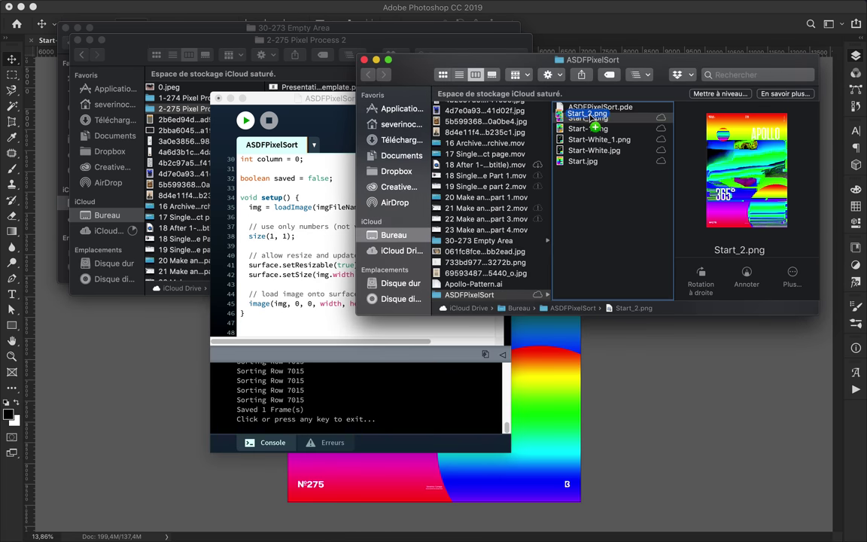
Rename the duplicate to Start.png and change the sketch's mode from 2 to 0
{"action": "type", "text": "Start.png"}
{"action": "key", "text": "Return"}
{"action": "left_click", "coordinate": [332, 289]}
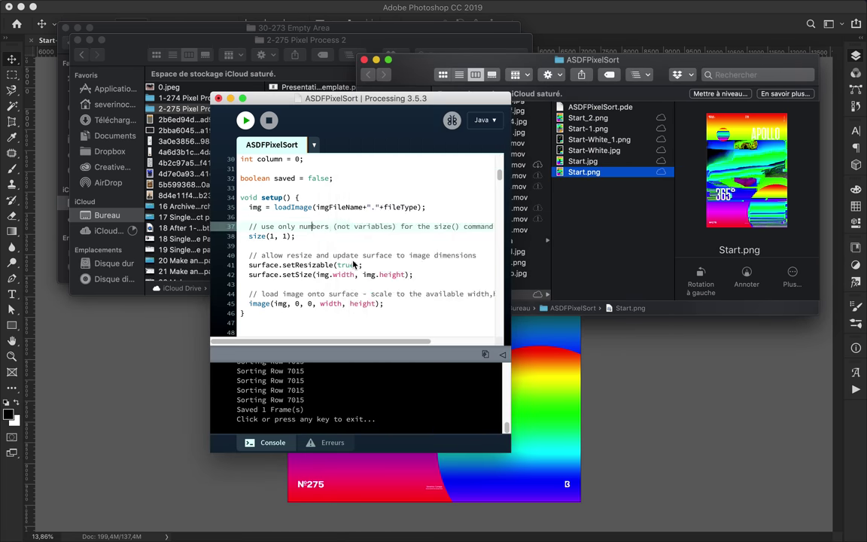
{"action": "scroll", "coordinate": [331, 288], "scroll_direction": "up", "scroll_amount": 5}
{"action": "left_click", "coordinate": [294, 236]}
{"action": "key", "text": "BackSpace"}
{"action": "type", "text": "0"}
Run the sketch on Start.png, then check Start_2.png's preview in the file browser
{"action": "scroll", "coordinate": [294, 257], "scroll_direction": "down", "scroll_amount": 2}
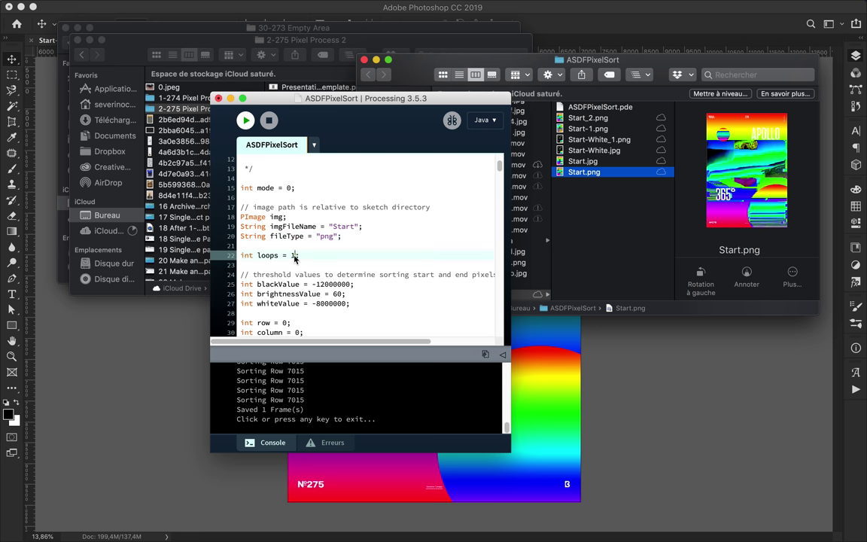
{"action": "scroll", "coordinate": [294, 257], "scroll_direction": "down", "scroll_amount": 5}
{"action": "left_click", "coordinate": [245, 122]}
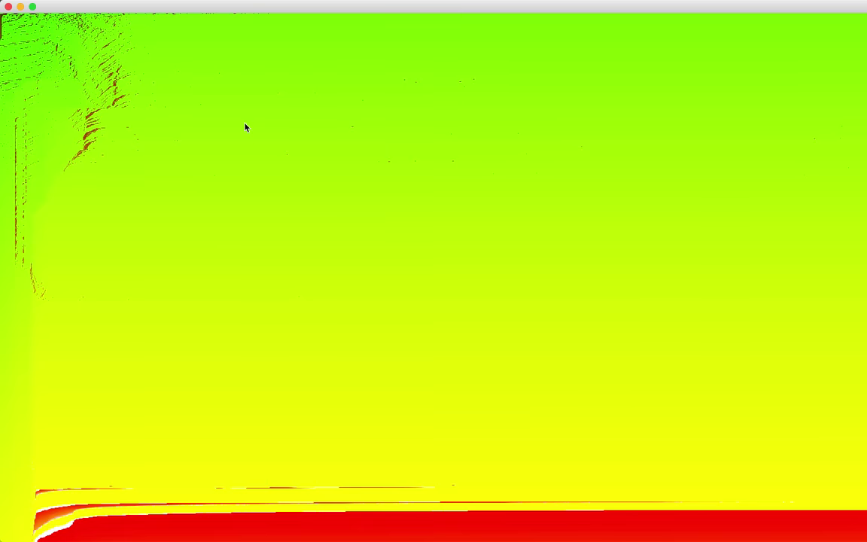
{"action": "left_click", "coordinate": [657, 65]}
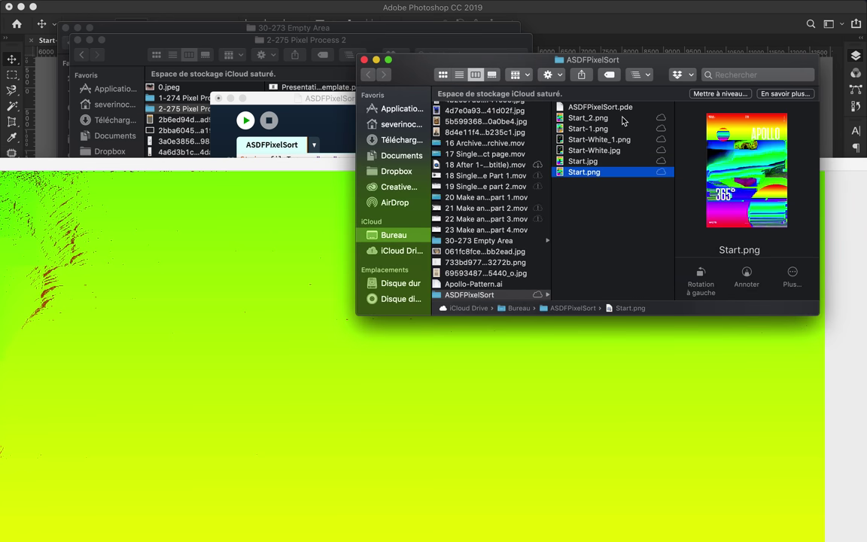
{"action": "left_click", "coordinate": [595, 118]}
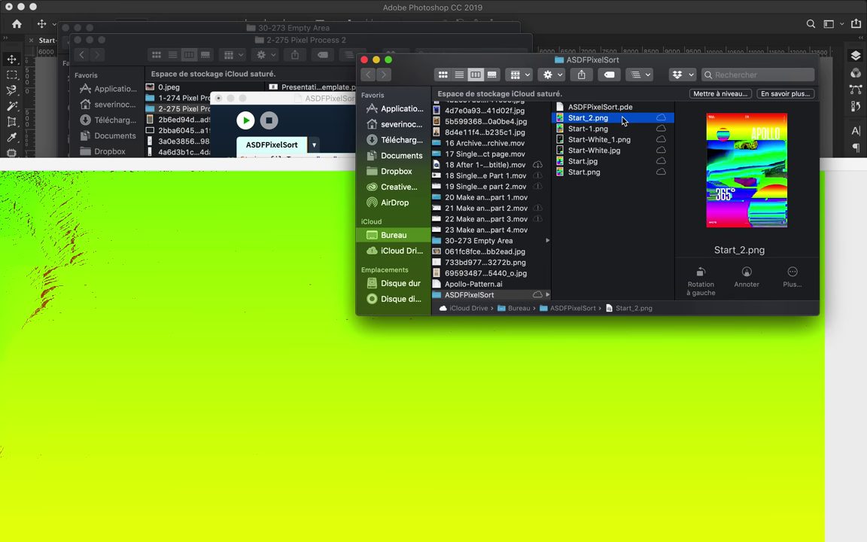
Copy the Apollo head above Rectangle 2 and scale it to about 310% to fill the poster
{"action": "left_click", "coordinate": [629, 30]}
{"action": "scroll", "coordinate": [753, 339], "scroll_direction": "down", "scroll_amount": 4}
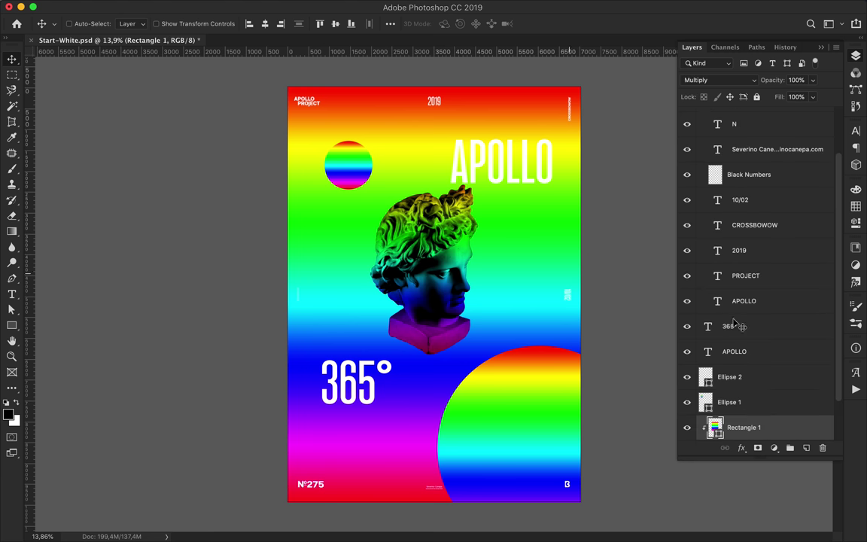
{"action": "left_click_drag", "start_coordinate": [745, 404], "coordinate": [752, 426]}
{"action": "left_click_drag", "start_coordinate": [742, 374], "coordinate": [736, 388]}
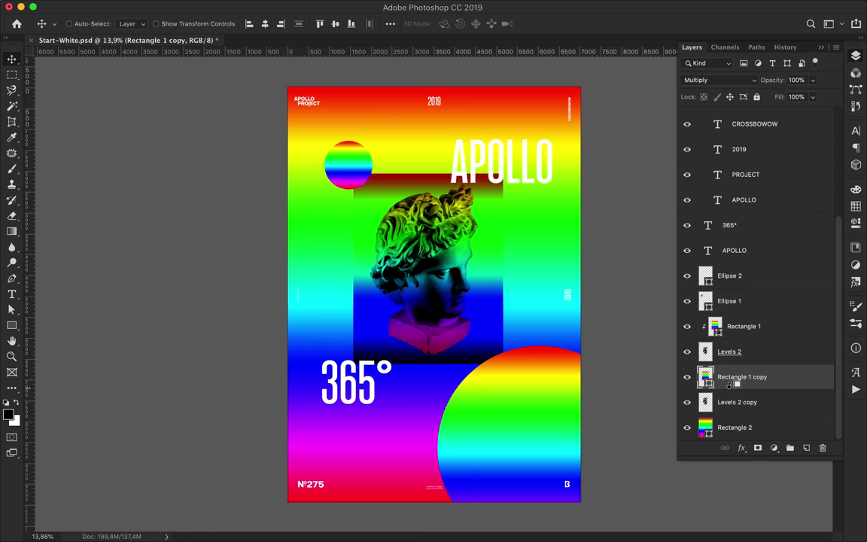
{"action": "key", "text": "ctrl+t"}
{"action": "left_click_drag", "start_coordinate": [451, 360], "coordinate": [445, 471]}
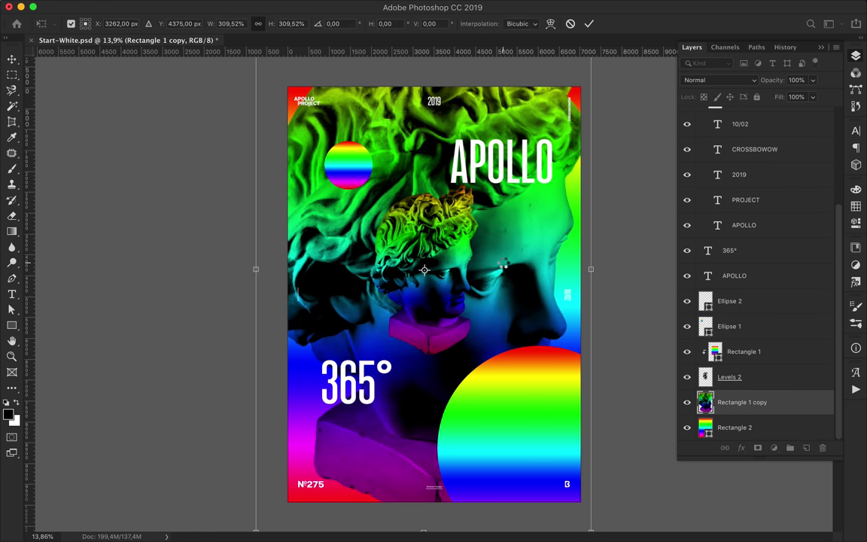
{"action": "key", "text": "Return"}
Save the poster as a maximum-quality JPEG, White-Start.jpg, in ASDFPixelSort
{"action": "key", "text": "ctrl+s"}
{"action": "key", "text": "ctrl+shift+s"}
{"action": "left_click", "coordinate": [530, 196]}
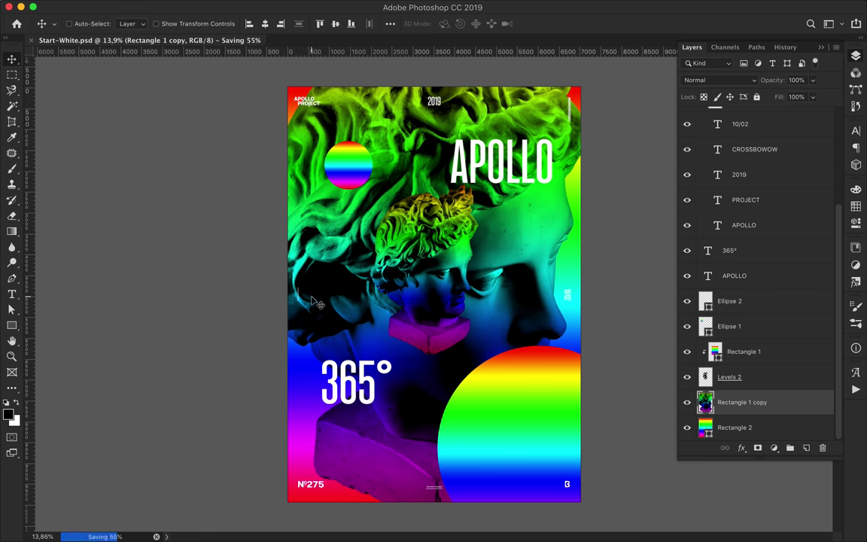
{"action": "key", "text": "ctrl+shift+s"}
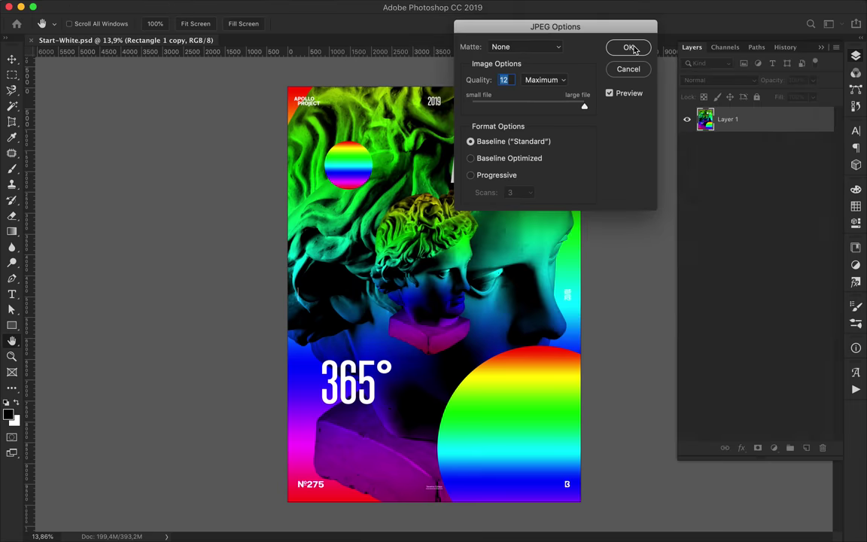
{"action": "left_click", "coordinate": [630, 48]}
{"action": "left_click", "coordinate": [595, 194]}
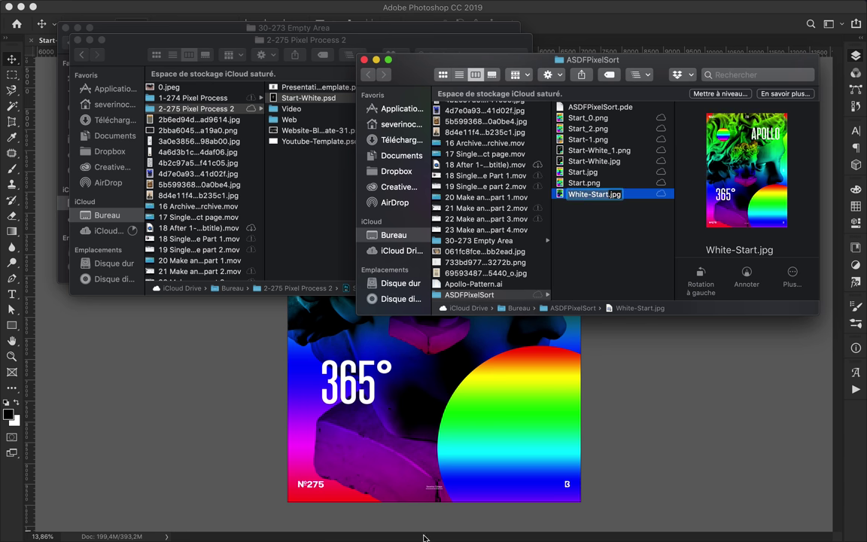
Quit the previously open sketch and open ASDFPixelSort.pde in Processing
{"action": "left_click", "coordinate": [591, 118]}
{"action": "key", "text": "Down"}
{"action": "key", "text": "Down"}
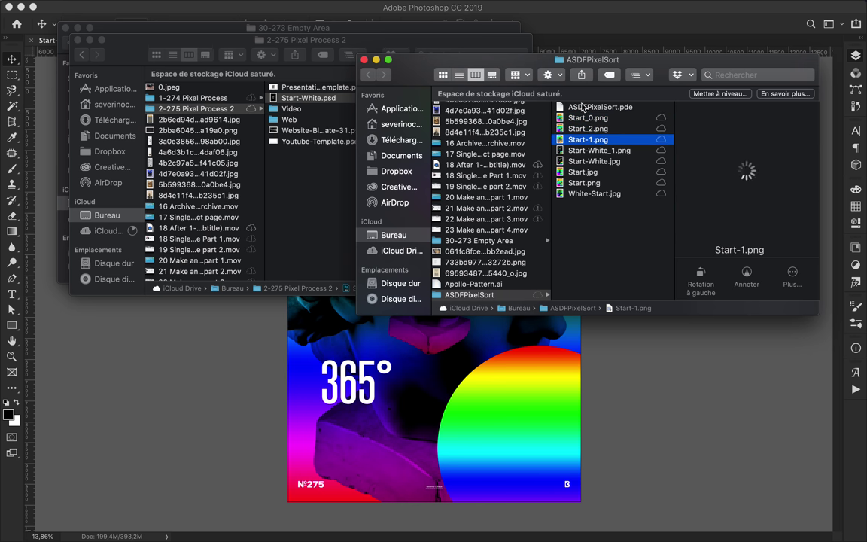
{"action": "double_click", "coordinate": [583, 110]}
{"action": "key", "text": "super+q"}
{"action": "key", "text": "super+d"}
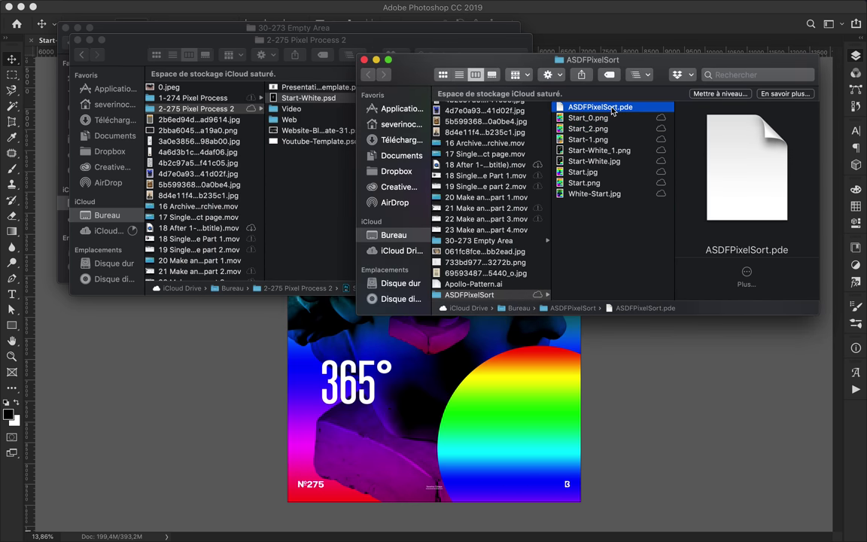
{"action": "double_click", "coordinate": [613, 111]}
Change the sketch's fileType to "jpg" and run it on White-Start.jpg
{"action": "scroll", "coordinate": [385, 232], "scroll_direction": "down", "scroll_amount": 3}
{"action": "double_click", "coordinate": [400, 302]}
{"action": "key", "text": "BackSpace"}
{"action": "type", "text": "jpg\";"}
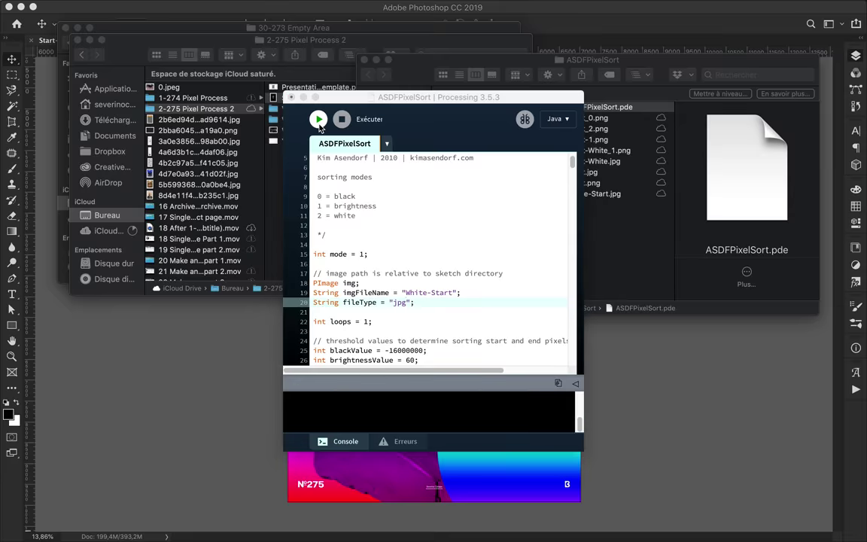
{"action": "left_click", "coordinate": [319, 122]}
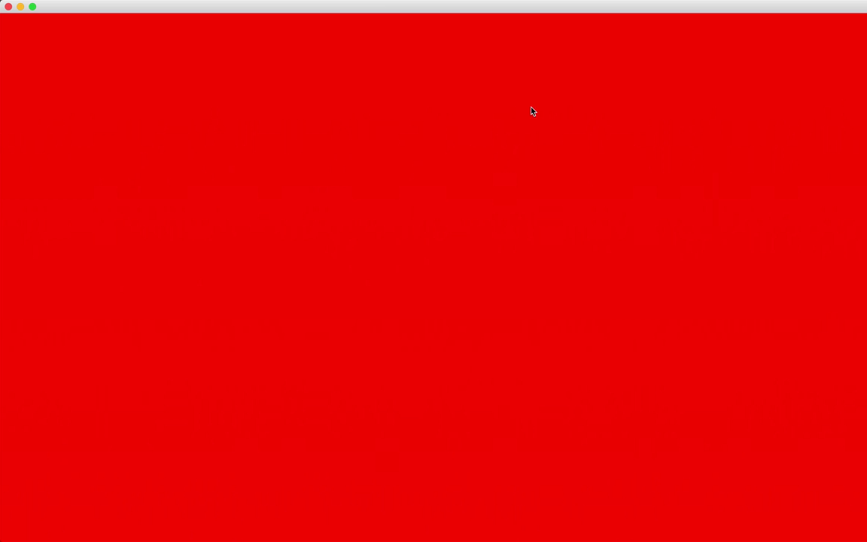
Create a folder named First and move the old Start files into it
{"action": "key", "text": "shift+super+n"}
{"action": "type", "text": "First"}
{"action": "key", "text": "Return"}
{"action": "left_click", "coordinate": [587, 128]}
{"action": "left_click", "coordinate": [585, 193], "text": "shift"}
{"action": "left_click_drag", "start_coordinate": [584, 194], "coordinate": [575, 118]}
{"action": "left_click", "coordinate": [578, 132]}
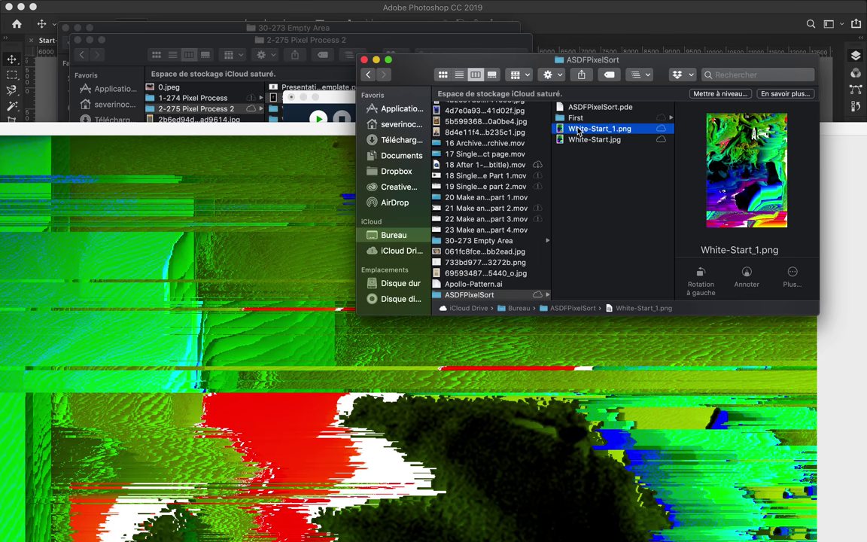
Preview the sorted White-Start_1.png result full size in Quick Look
{"action": "left_click", "coordinate": [307, 98]}
{"action": "key", "text": "Return"}
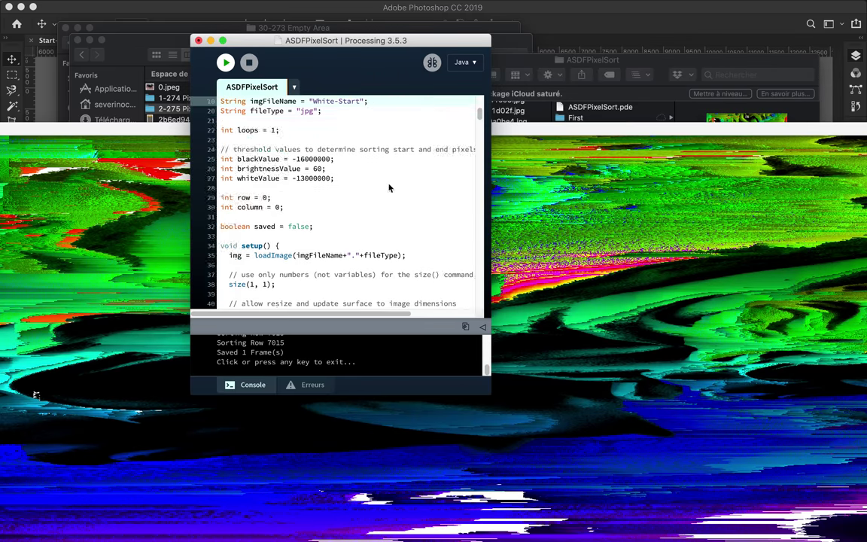
{"action": "scroll", "coordinate": [389, 190], "scroll_direction": "down", "scroll_amount": 10}
{"action": "scroll", "coordinate": [390, 189], "scroll_direction": "down", "scroll_amount": 4}
{"action": "scroll", "coordinate": [389, 190], "scroll_direction": "down", "scroll_amount": 4}
{"action": "scroll", "coordinate": [389, 189], "scroll_direction": "down", "scroll_amount": 3}
{"action": "scroll", "coordinate": [389, 190], "scroll_direction": "down", "scroll_amount": 2}
{"action": "scroll", "coordinate": [389, 190], "scroll_direction": "up", "scroll_amount": 15}
{"action": "left_click", "coordinate": [618, 129]}
{"action": "key", "text": "space"}
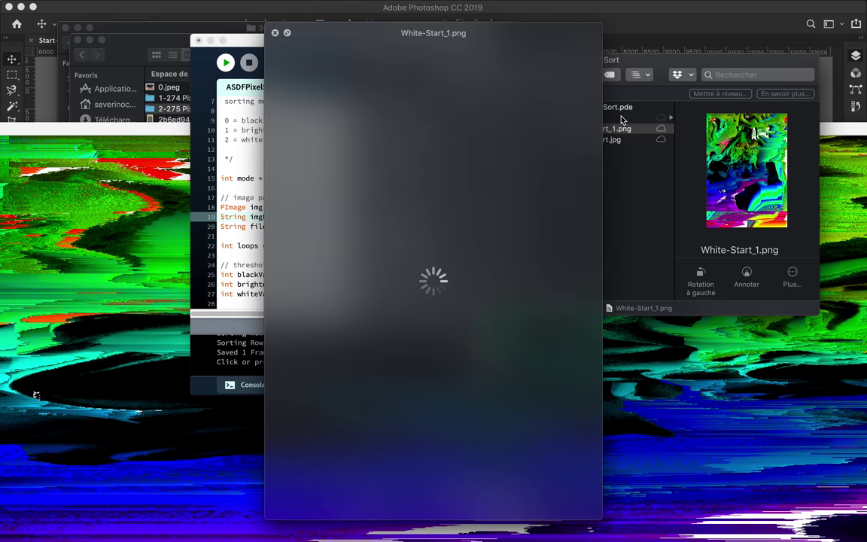
{"action": "key", "text": "space"}
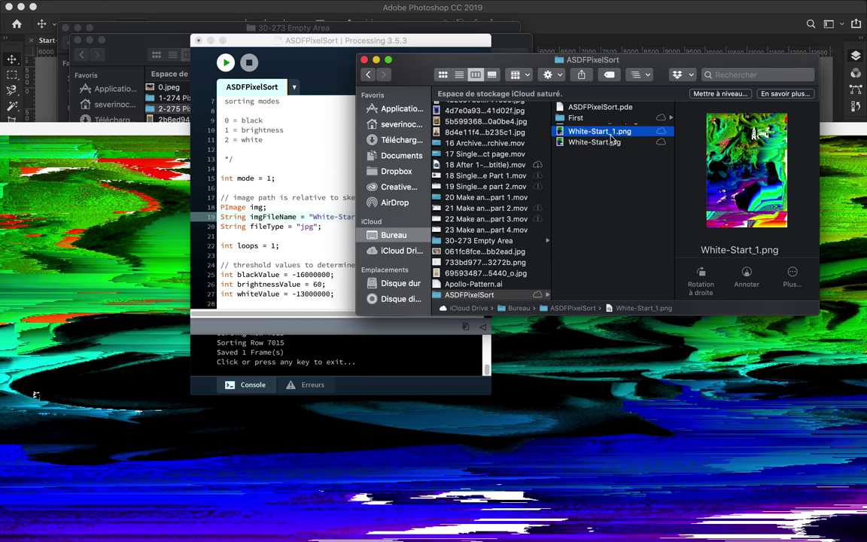
Edit the sketch to read White-Start_1_2 as png with loops set to 4
{"action": "left_click_drag", "start_coordinate": [314, 217], "coordinate": [333, 217]}
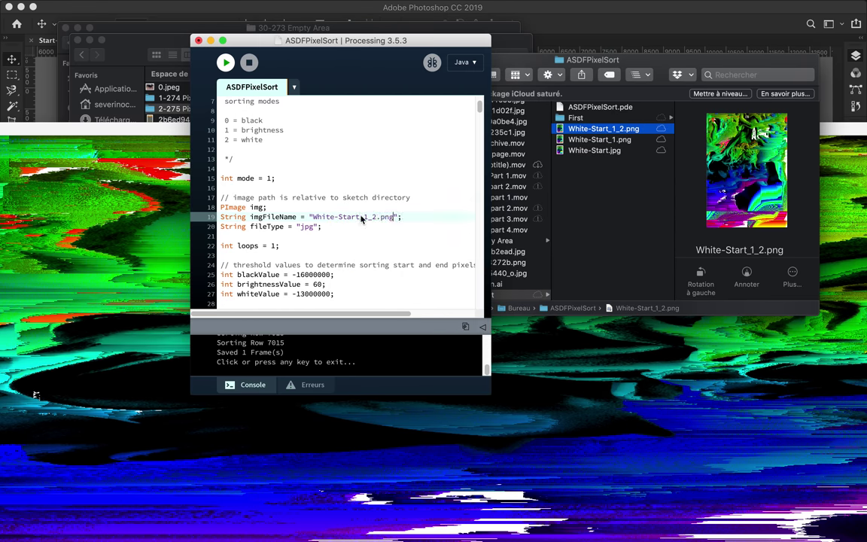
{"action": "double_click", "coordinate": [307, 226]}
{"action": "type", "text": "png"}
{"action": "double_click", "coordinate": [275, 246]}
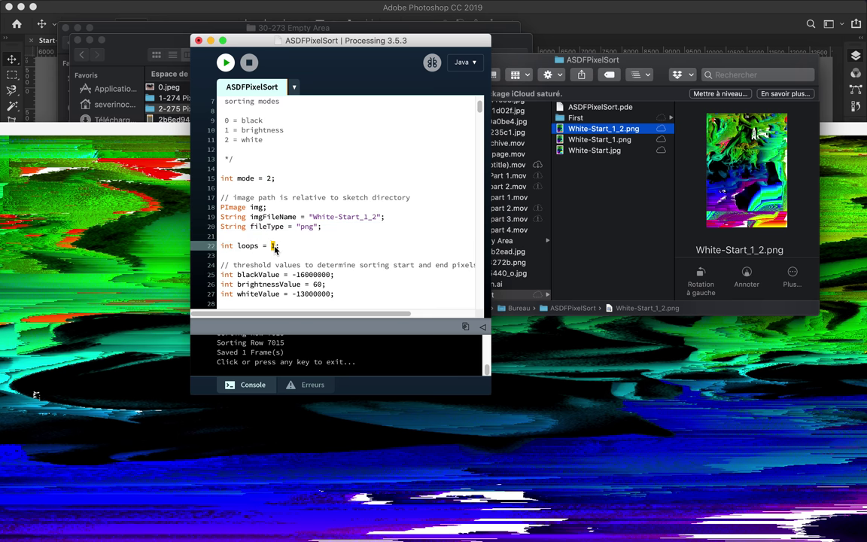
{"action": "type", "text": "4"}
{"action": "scroll", "coordinate": [349, 250], "scroll_direction": "down", "scroll_amount": 3}
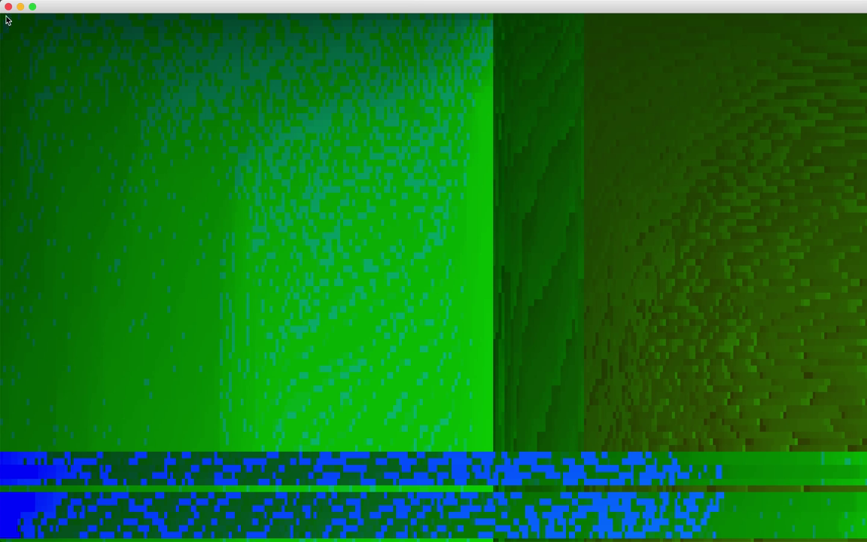
{"action": "left_click", "coordinate": [621, 165]}
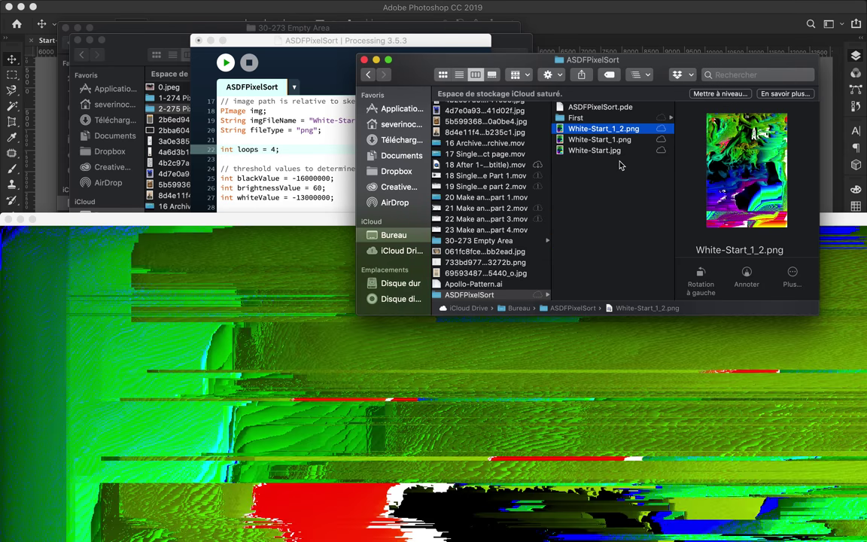
Preview the four-loop result White-Start_1_2_2.png full size
{"action": "left_click", "coordinate": [579, 129]}
{"action": "key", "text": "space"}
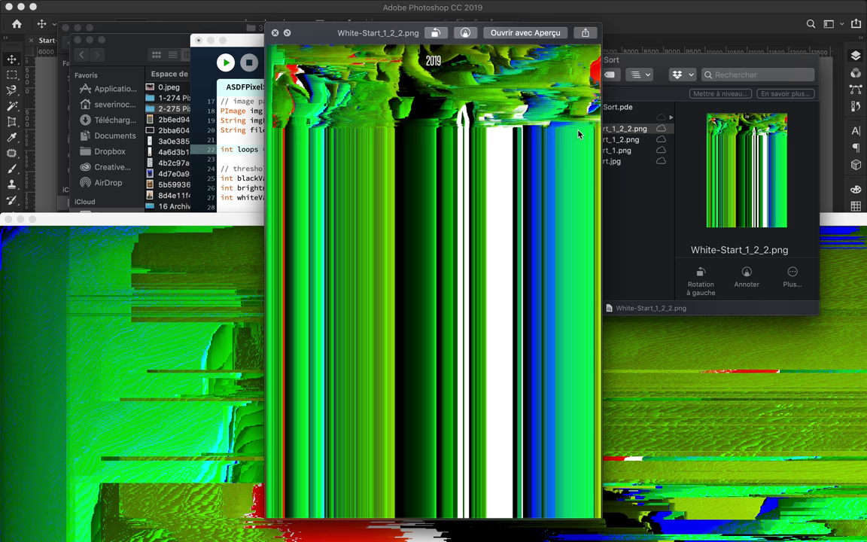
{"action": "left_click_drag", "start_coordinate": [484, 216], "coordinate": [608, 202]}
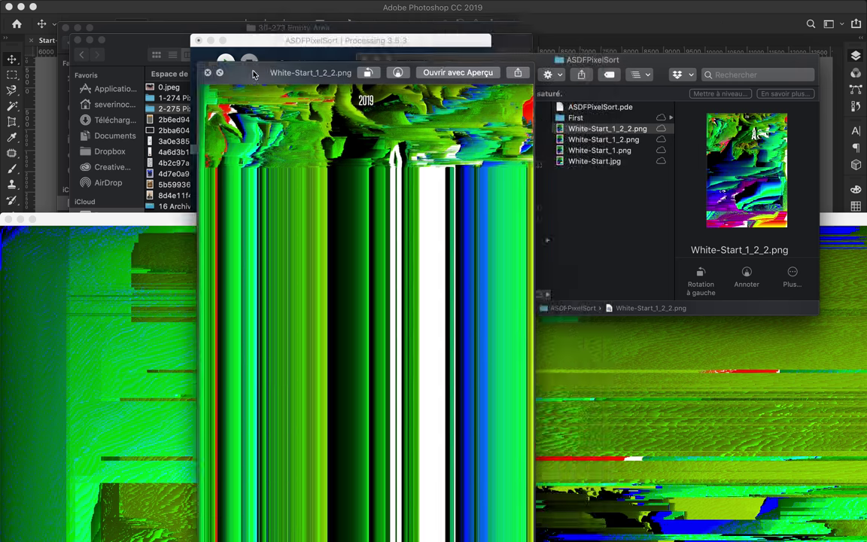
Set the sketch's loops back to 1, run it, and close the output window
{"action": "left_click", "coordinate": [294, 164]}
{"action": "double_click", "coordinate": [275, 149]}
{"action": "type", "text": "1"}
{"action": "scroll", "coordinate": [322, 159], "scroll_direction": "down", "scroll_amount": 3}
{"action": "scroll", "coordinate": [322, 159], "scroll_direction": "up", "scroll_amount": 5}
{"action": "key", "text": "super+r"}
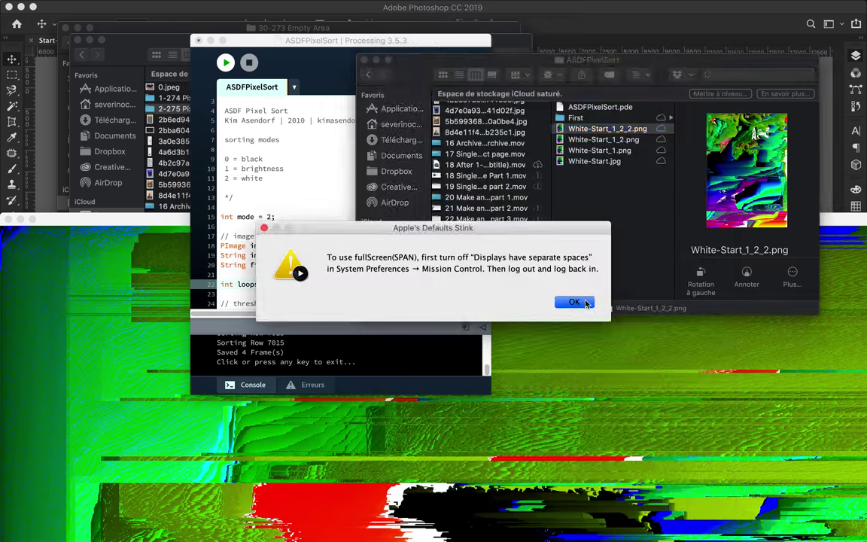
{"action": "left_click", "coordinate": [575, 302]}
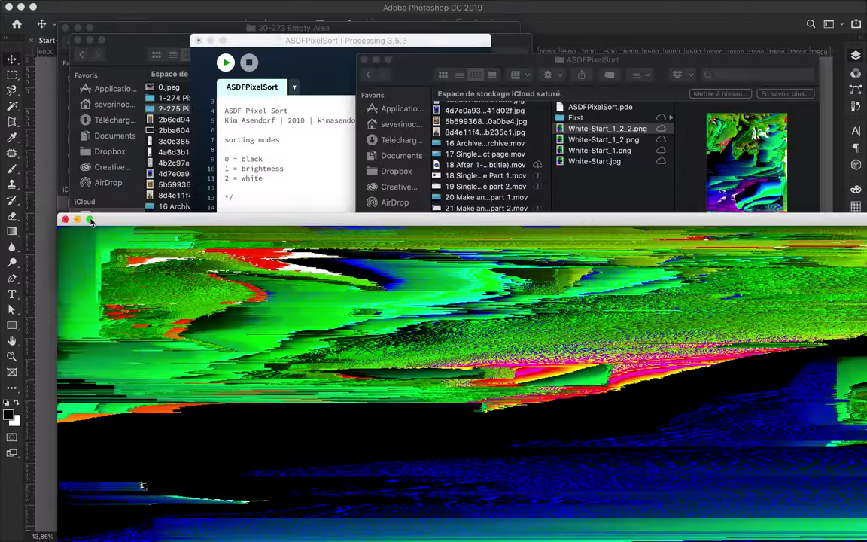
{"action": "left_click", "coordinate": [90, 219]}
Preview White-Start_1_2_2.png again, then select the original White-Start.jpg
{"action": "key", "text": "space"}
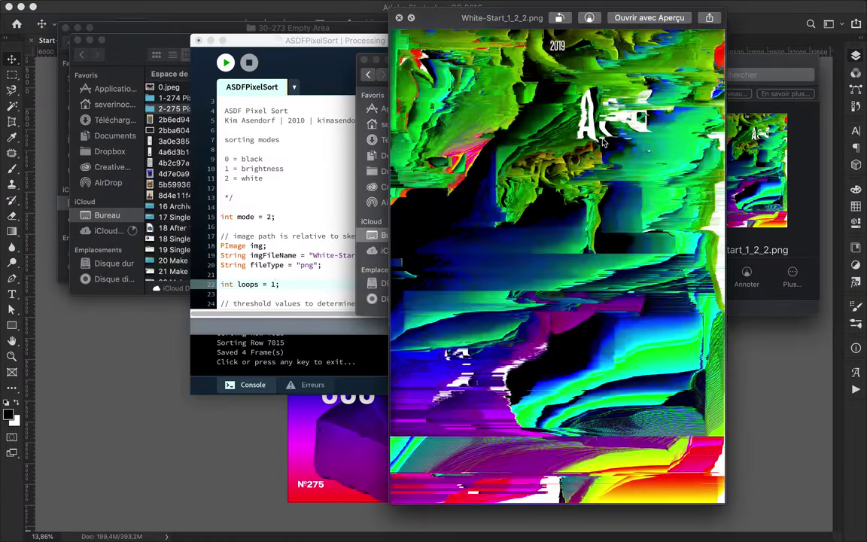
{"action": "key", "text": "space"}
{"action": "left_click", "coordinate": [604, 162]}
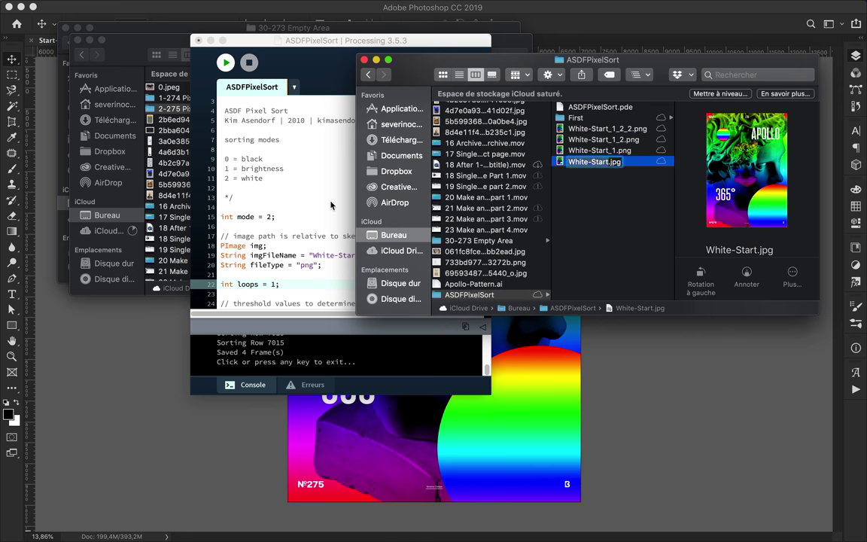
Change the sketch's imgFileName back to White-Start and fileType to jpg
{"action": "left_click", "coordinate": [410, 255]}
{"action": "left_click_drag", "start_coordinate": [410, 255], "coordinate": [382, 256]}
{"action": "key", "text": "BackSpace"}
{"action": "double_click", "coordinate": [308, 265]}
{"action": "left_click", "coordinate": [377, 259]}
Set brightnessValue 70 with row and column 2, and run the sort
{"action": "scroll", "coordinate": [326, 280], "scroll_direction": "down", "scroll_amount": 2}
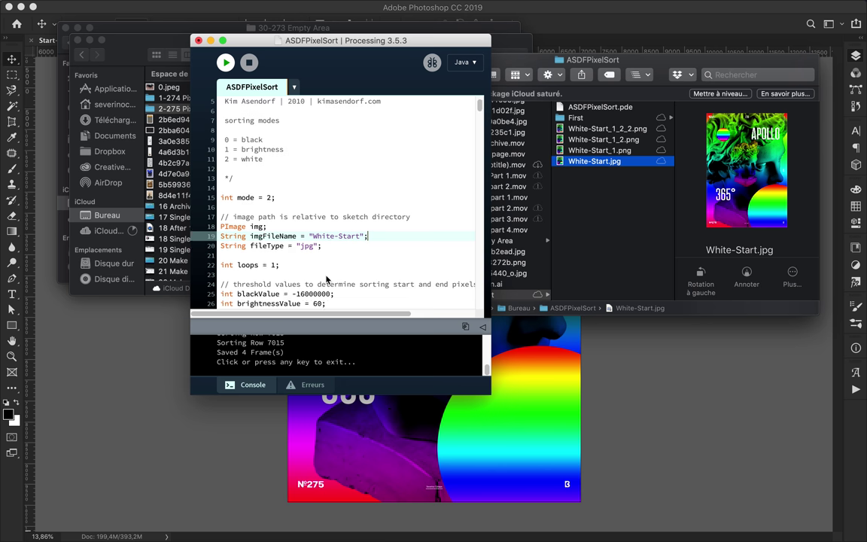
{"action": "scroll", "coordinate": [326, 280], "scroll_direction": "down", "scroll_amount": 3}
{"action": "scroll", "coordinate": [326, 280], "scroll_direction": "down", "scroll_amount": 2}
{"action": "left_click_drag", "start_coordinate": [313, 218], "coordinate": [316, 218]}
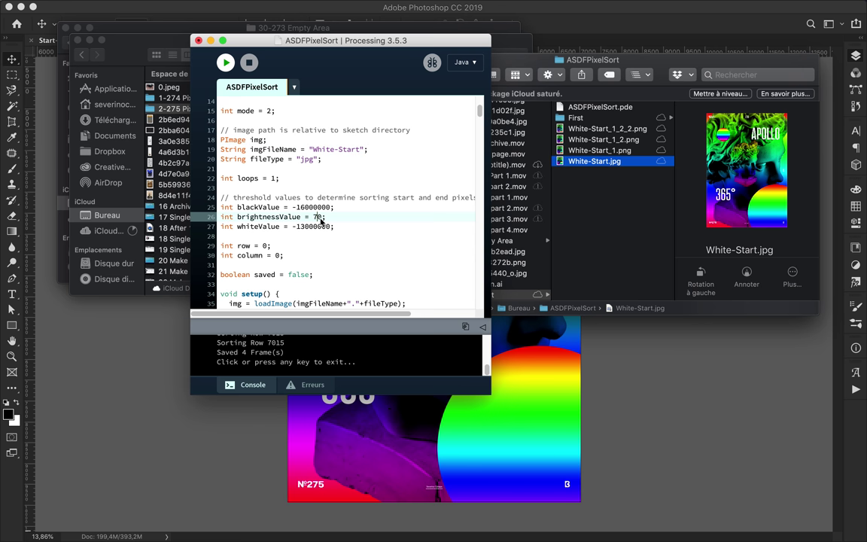
{"action": "scroll", "coordinate": [320, 219], "scroll_direction": "down", "scroll_amount": 3}
{"action": "scroll", "coordinate": [265, 172], "scroll_direction": "down", "scroll_amount": 2}
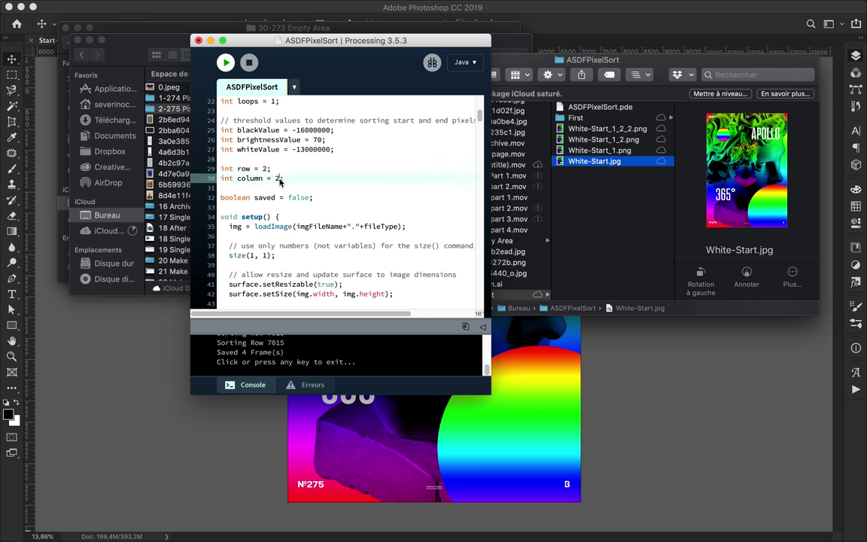
{"action": "left_click", "coordinate": [226, 64]}
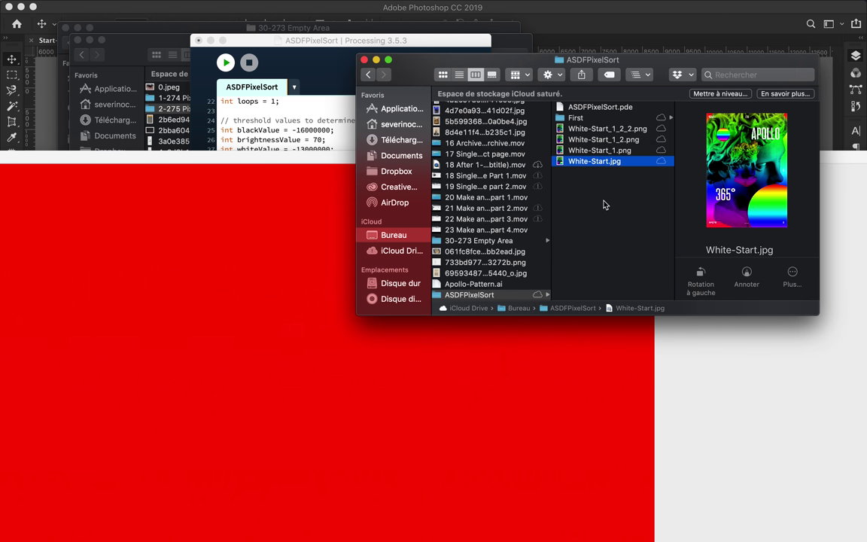
{"action": "left_click", "coordinate": [592, 161]}
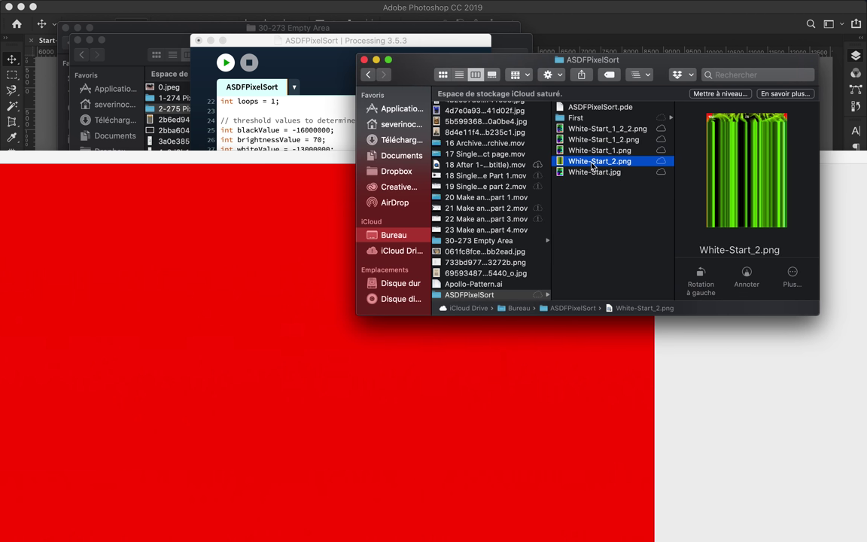
Preview White-Start_2.png, quit the running sketch with Cmd+Q, and preview it again
{"action": "key", "text": "space"}
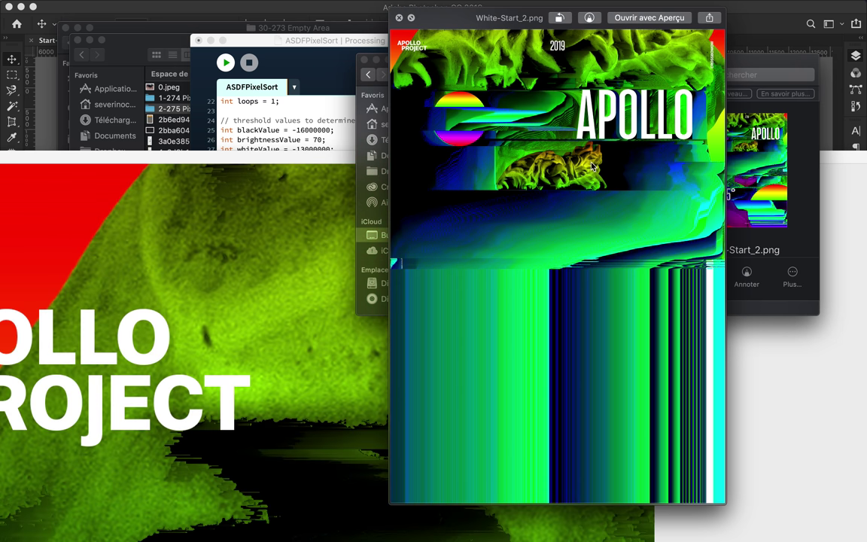
{"action": "key", "text": "space"}
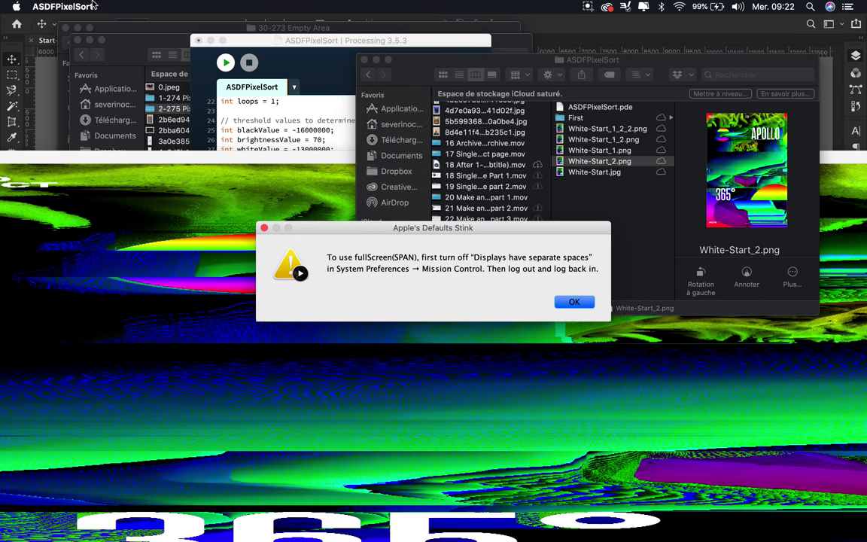
{"action": "left_click", "coordinate": [47, 6]}
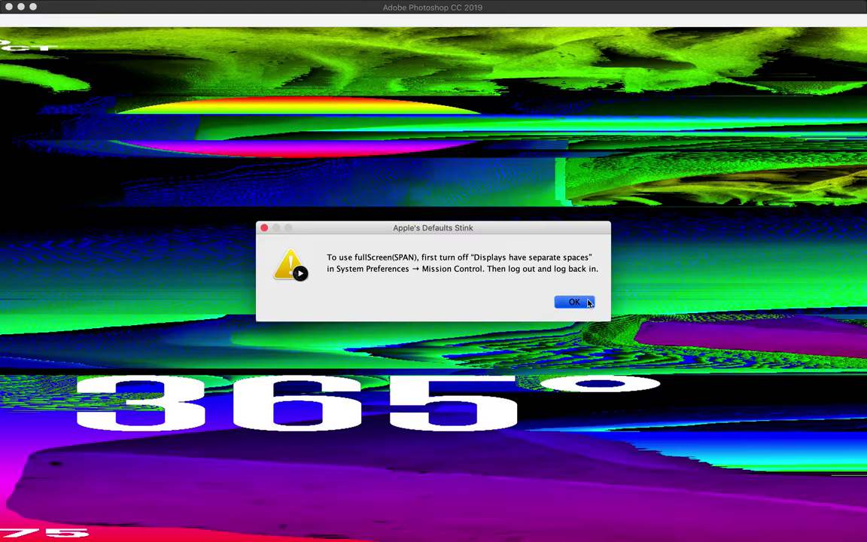
{"action": "key", "text": "super+q"}
{"action": "key", "text": "space"}
{"action": "key", "text": "space"}
{"action": "left_click", "coordinate": [600, 172]}
Raise row and column to 2000, edit the blackValue and whiteValue thresholds, and run
{"action": "left_click", "coordinate": [317, 196]}
{"action": "scroll", "coordinate": [316, 196], "scroll_direction": "up", "scroll_amount": 5}
{"action": "left_click", "coordinate": [268, 208]}
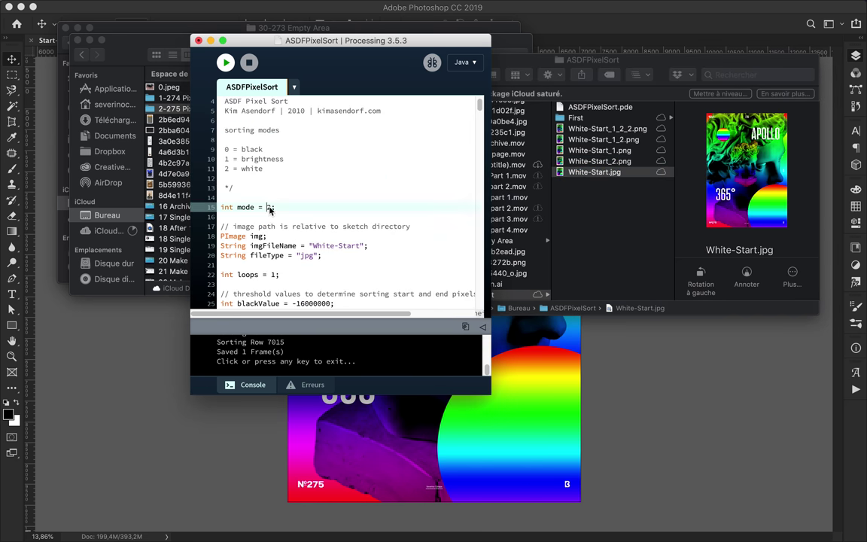
{"action": "scroll", "coordinate": [287, 213], "scroll_direction": "down", "scroll_amount": 4}
{"action": "left_click", "coordinate": [265, 216]}
{"action": "left_click", "coordinate": [280, 225]}
{"action": "type", "text": "000"}
{"action": "left_click", "coordinate": [329, 198]}
{"action": "key", "text": "BackSpace"}
{"action": "key", "text": "BackSpace"}
{"action": "left_click", "coordinate": [329, 179]}
{"action": "key", "text": "BackSpace"}
{"action": "key", "text": "BackSpace"}
{"action": "scroll", "coordinate": [323, 192], "scroll_direction": "up", "scroll_amount": 2}
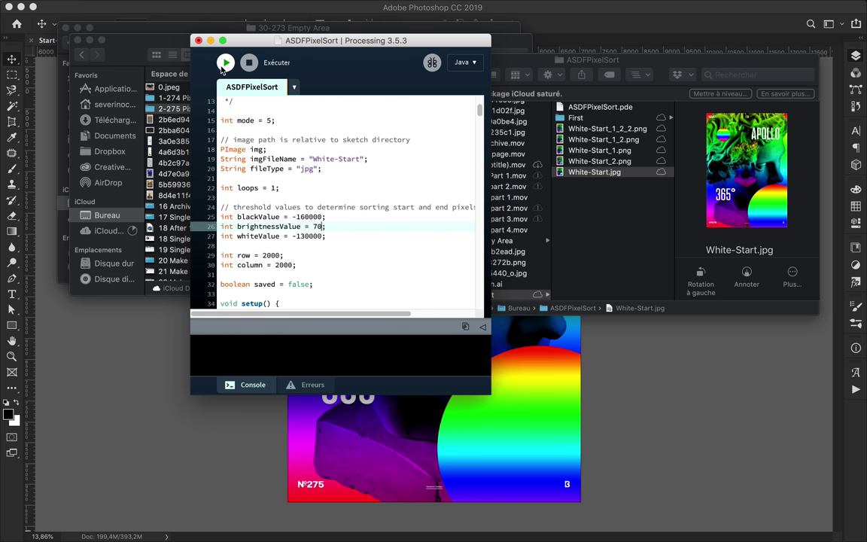
{"action": "left_click", "coordinate": [225, 63]}
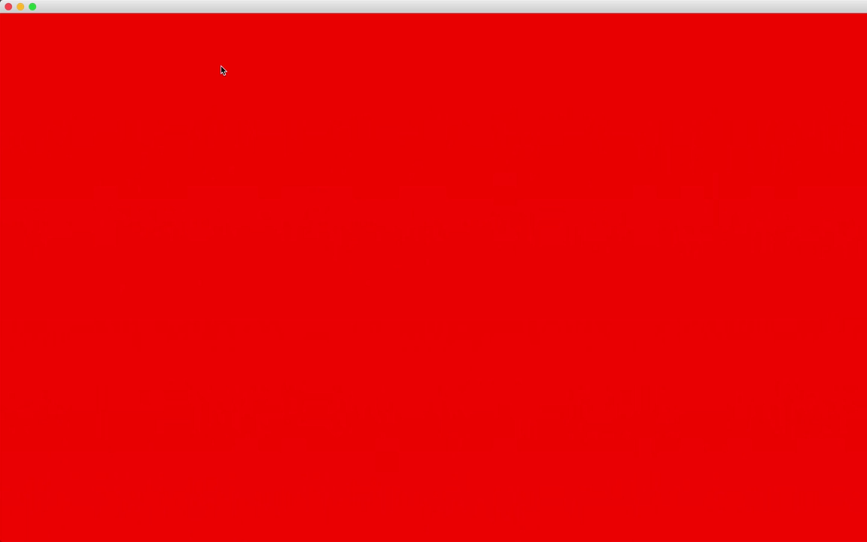
Stop the failed run and rerun the sketch with row set to 100
{"action": "left_click_drag", "start_coordinate": [285, 9], "coordinate": [285, 257]}
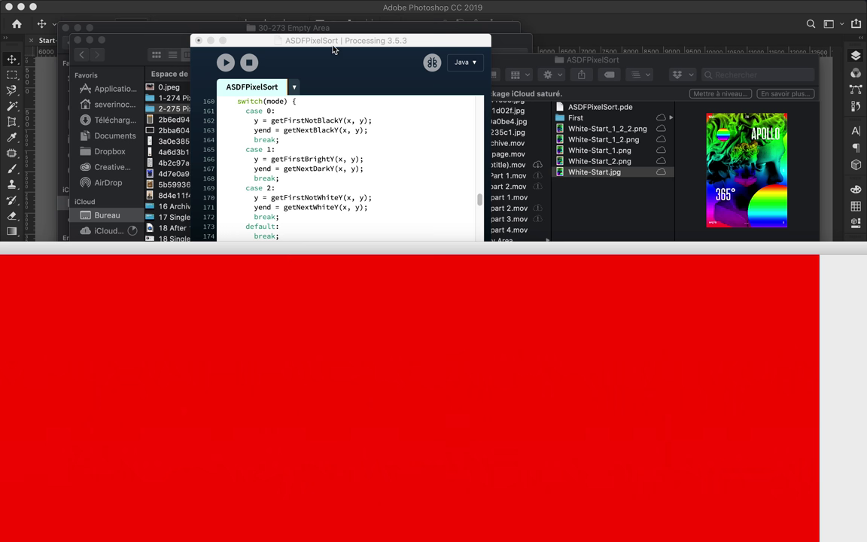
{"action": "left_click_drag", "start_coordinate": [334, 50], "coordinate": [330, 39]}
{"action": "scroll", "coordinate": [331, 189], "scroll_direction": "down", "scroll_amount": 3}
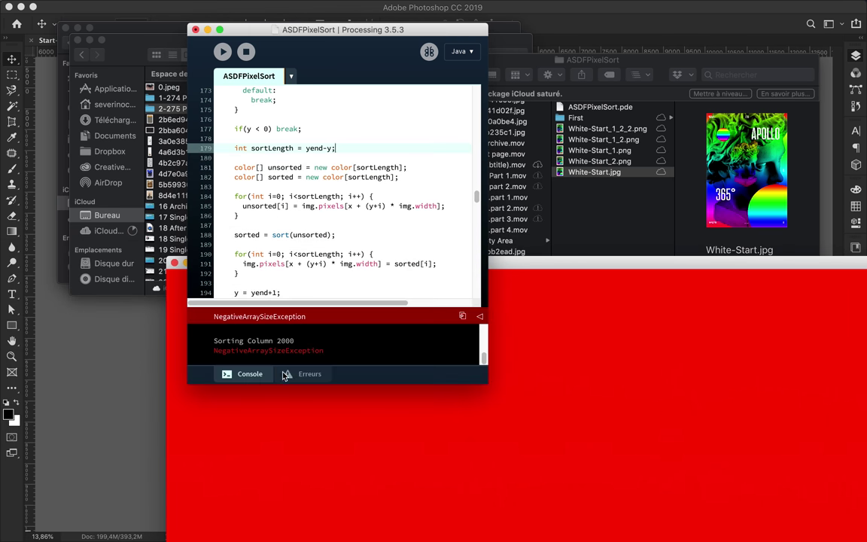
{"action": "left_click", "coordinate": [245, 51]}
{"action": "scroll", "coordinate": [301, 173], "scroll_direction": "up", "scroll_amount": 5}
{"action": "scroll", "coordinate": [301, 173], "scroll_direction": "up", "scroll_amount": 10}
{"action": "scroll", "coordinate": [301, 174], "scroll_direction": "down", "scroll_amount": 1}
{"action": "double_click", "coordinate": [268, 244]}
{"action": "type", "text": "100"}
{"action": "left_click", "coordinate": [223, 51]}
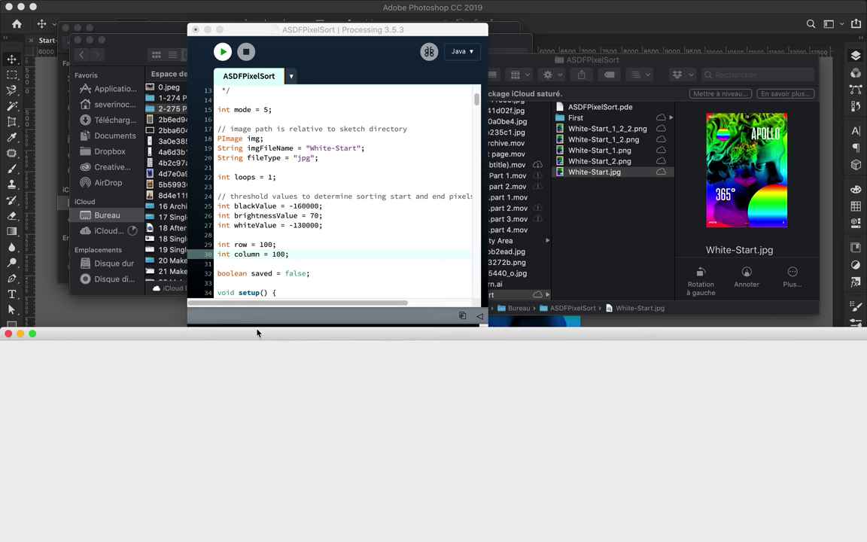
Rerun the sketch with column 20, then again with a smaller column value
{"action": "scroll", "coordinate": [332, 182], "scroll_direction": "up", "scroll_amount": 10}
{"action": "scroll", "coordinate": [309, 169], "scroll_direction": "up", "scroll_amount": 5}
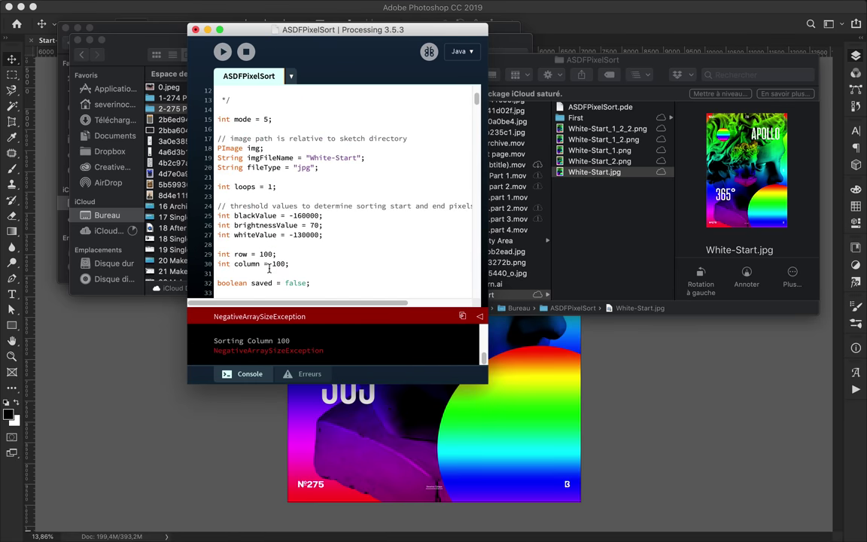
{"action": "double_click", "coordinate": [280, 263]}
{"action": "type", "text": "20"}
{"action": "left_click", "coordinate": [223, 51]}
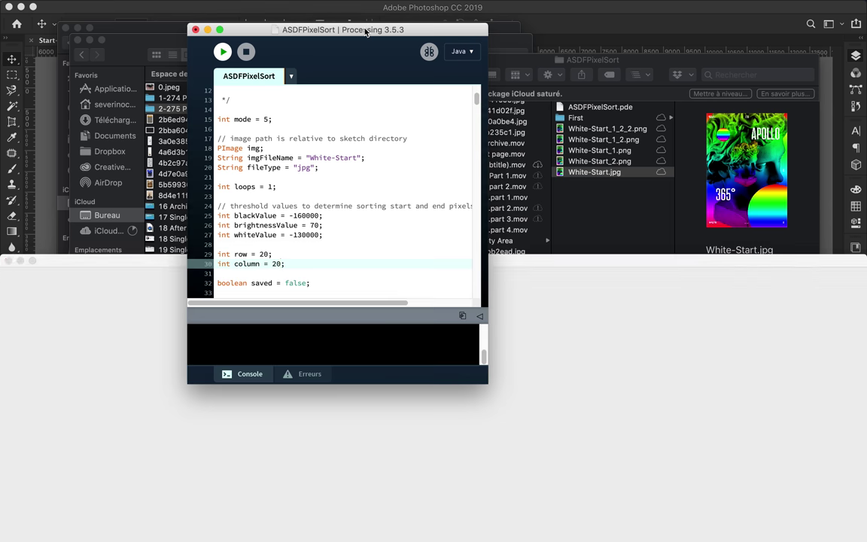
{"action": "scroll", "coordinate": [324, 178], "scroll_direction": "down", "scroll_amount": 3}
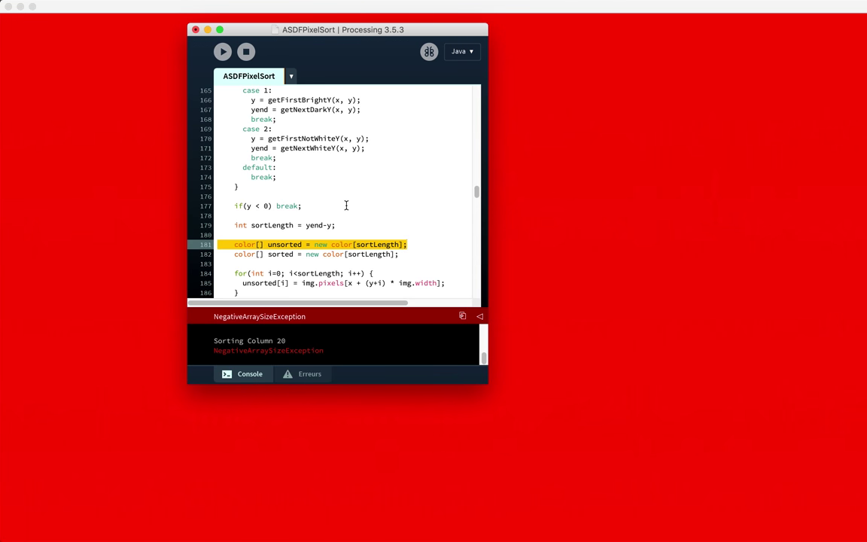
{"action": "scroll", "coordinate": [339, 196], "scroll_direction": "up", "scroll_amount": 15}
{"action": "scroll", "coordinate": [329, 186], "scroll_direction": "down", "scroll_amount": 3}
{"action": "double_click", "coordinate": [283, 259]}
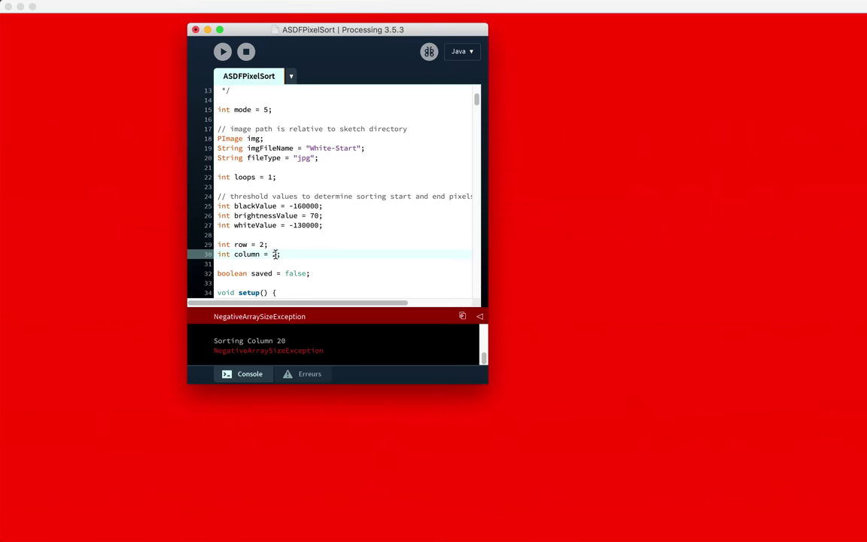
{"action": "key", "text": "super+r"}
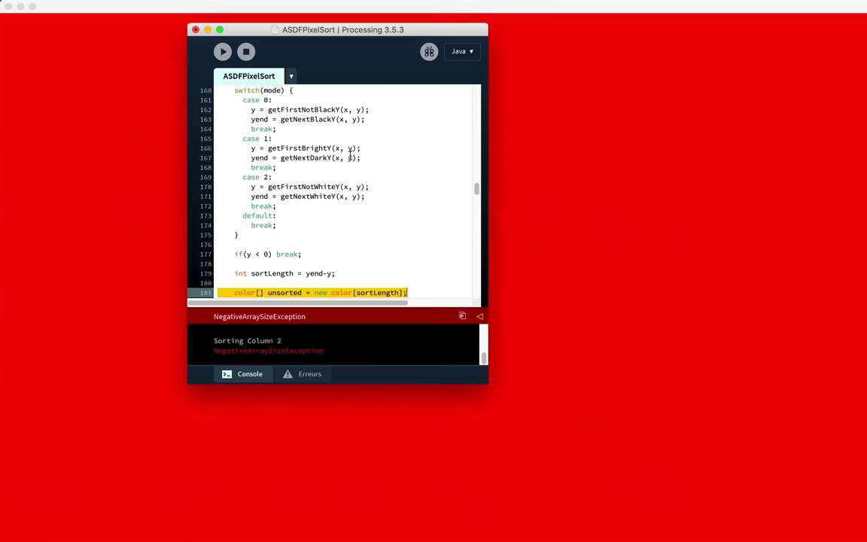
Run with column 3, then undo the edits and rerun with mode -2
{"action": "scroll", "coordinate": [287, 195], "scroll_direction": "up", "scroll_amount": 15}
{"action": "scroll", "coordinate": [287, 226], "scroll_direction": "down", "scroll_amount": 3}
{"action": "double_click", "coordinate": [273, 292]}
{"action": "type", "text": "3"}
{"action": "key", "text": "super+r"}
{"action": "left_click", "coordinate": [327, 134]}
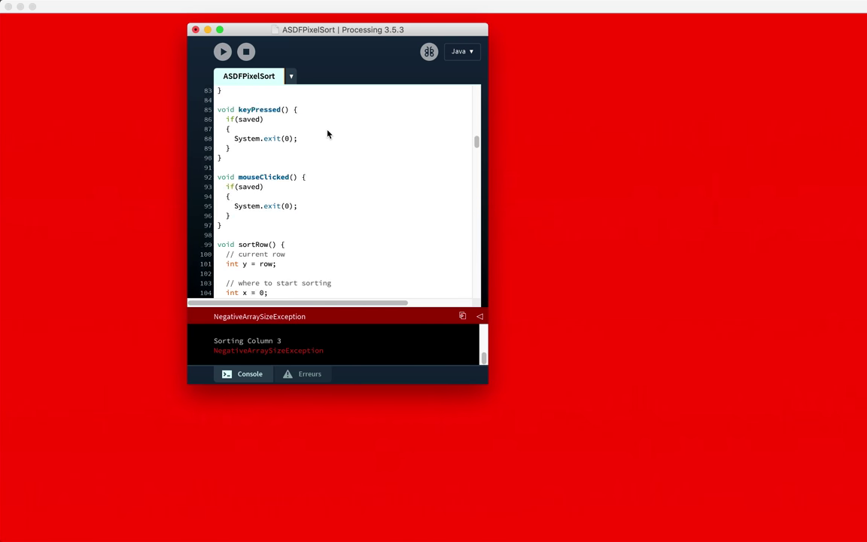
{"action": "key", "text": "super+z"}
{"action": "key", "text": "super+z"}
{"action": "key", "text": "super+z"}
{"action": "key", "text": "super+z"}
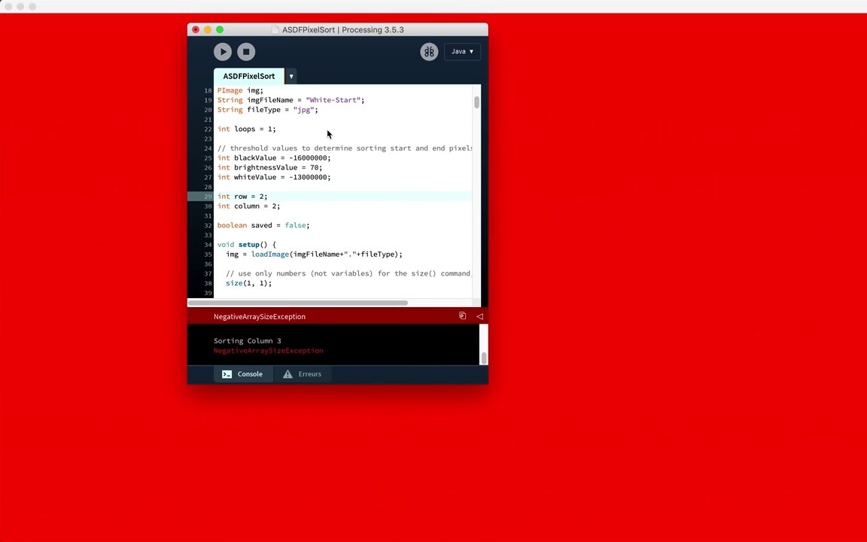
{"action": "key", "text": "super+z"}
{"action": "key", "text": "super+z"}
{"action": "key", "text": "super+z"}
{"action": "key", "text": "super+z"}
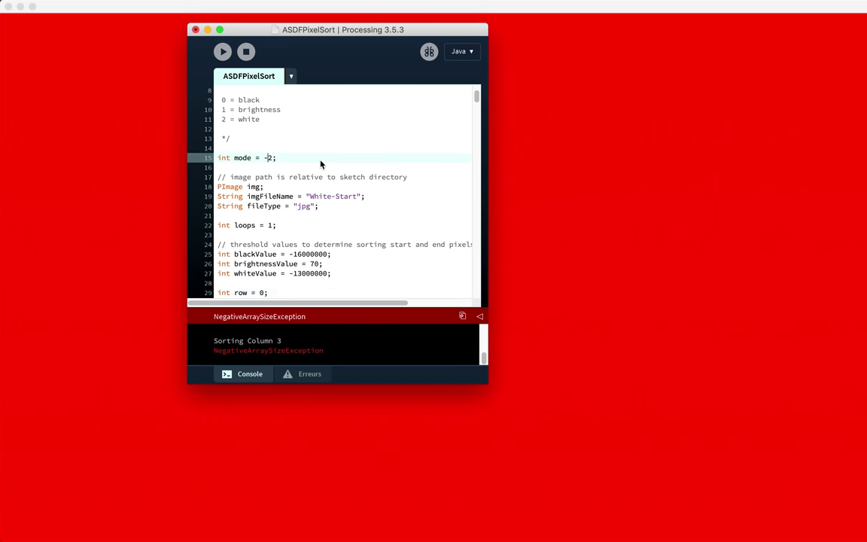
{"action": "key", "text": "super+r"}
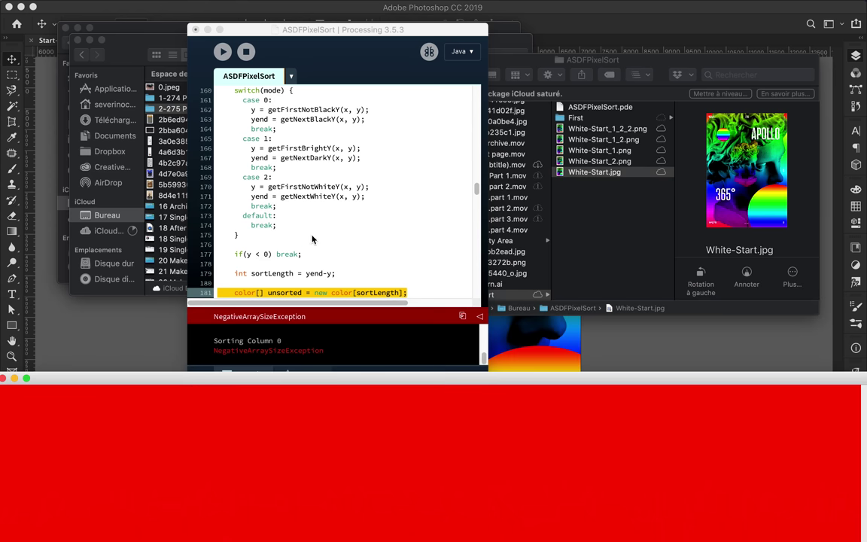
Change the sketch's sorting mode from -2 to 0 and run it
{"action": "scroll", "coordinate": [313, 239], "scroll_direction": "up", "scroll_amount": 20}
{"action": "double_click", "coordinate": [269, 227]}
{"action": "type", "text": "0"}
{"action": "key", "text": "super+r"}
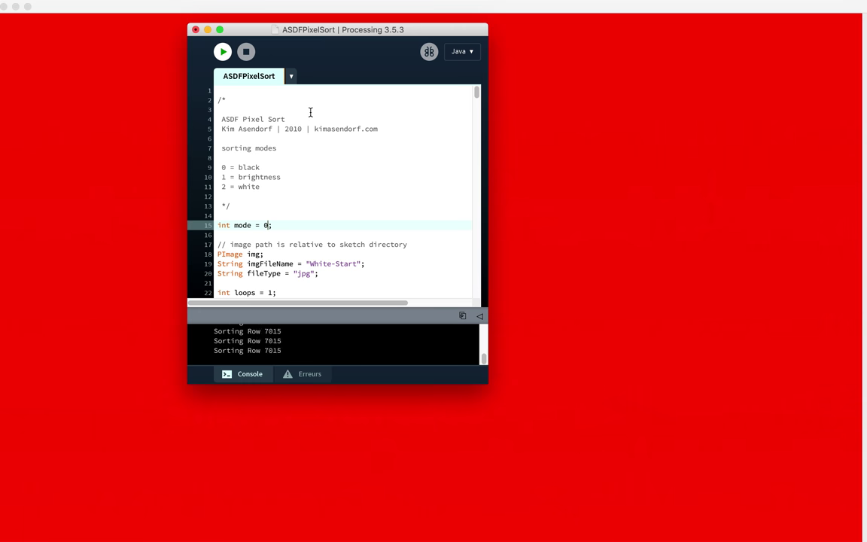
Inspect the saved White-Start_0.png output in Quick Look, then exit the sketch output
{"action": "key", "text": "space"}
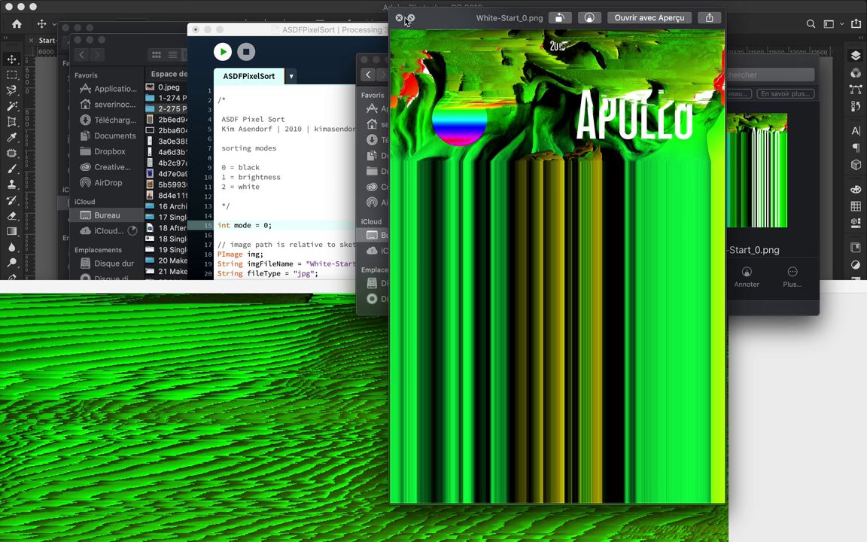
{"action": "key", "text": "space"}
{"action": "key", "text": "space"}
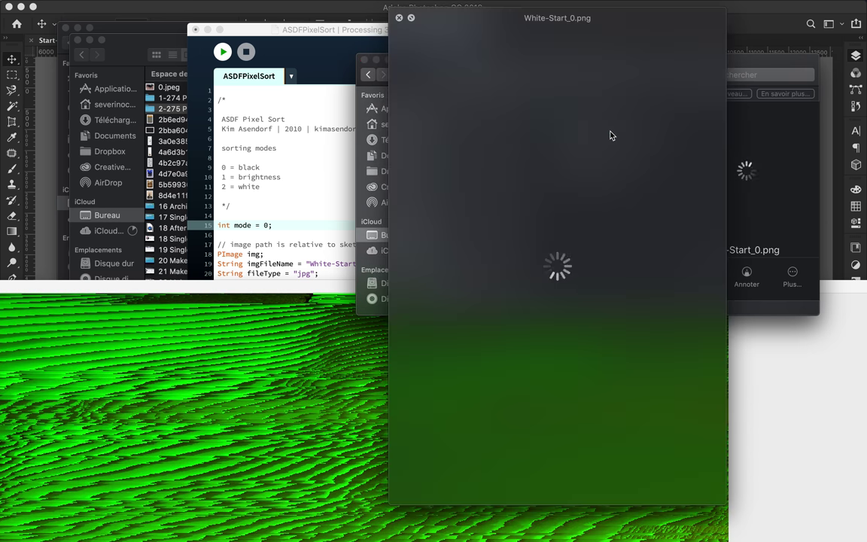
{"action": "key", "text": "space"}
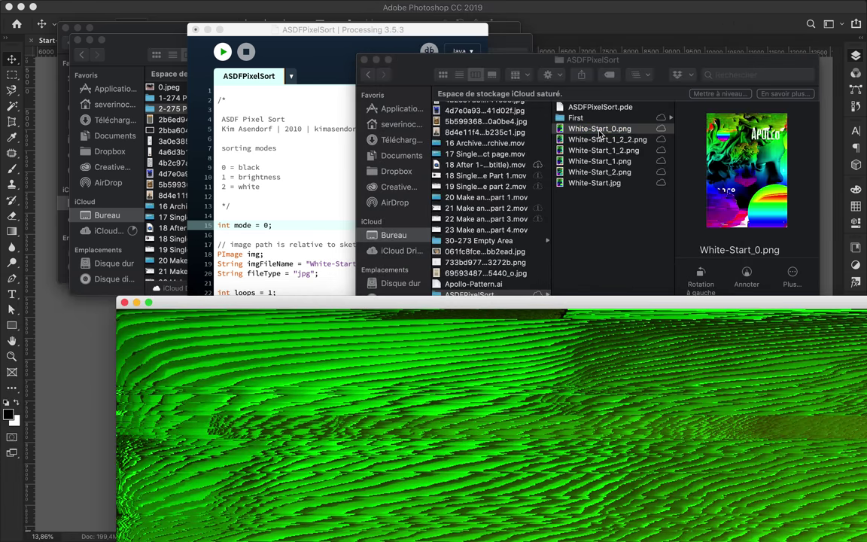
{"action": "key", "text": "space"}
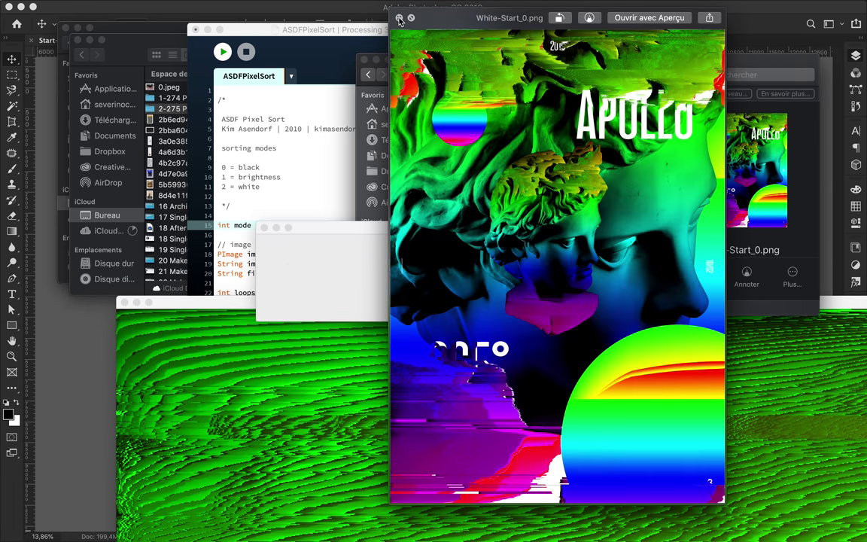
{"action": "left_click", "coordinate": [400, 18]}
{"action": "key", "text": "Return"}
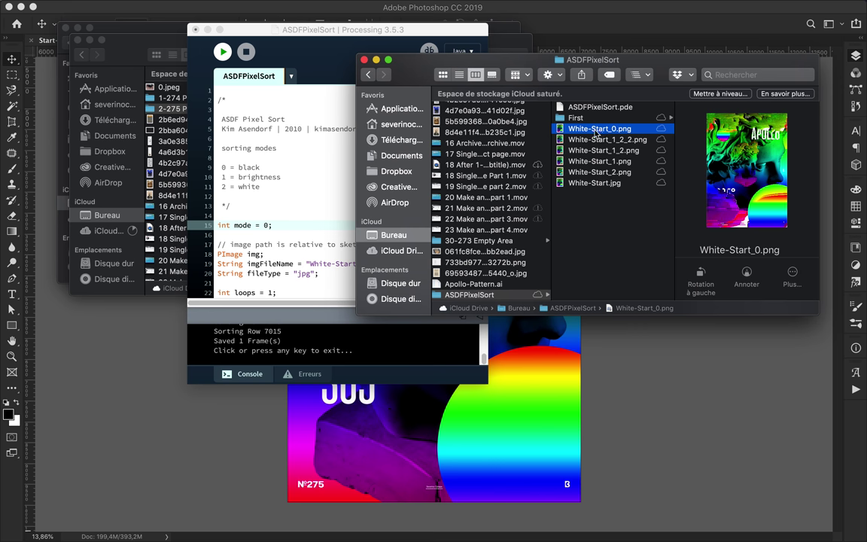
Set imgFileName to White-Start_0 with fileType png, re-run the sketch, and quit Processing
{"action": "left_click", "coordinate": [325, 213]}
{"action": "double_click", "coordinate": [323, 264]}
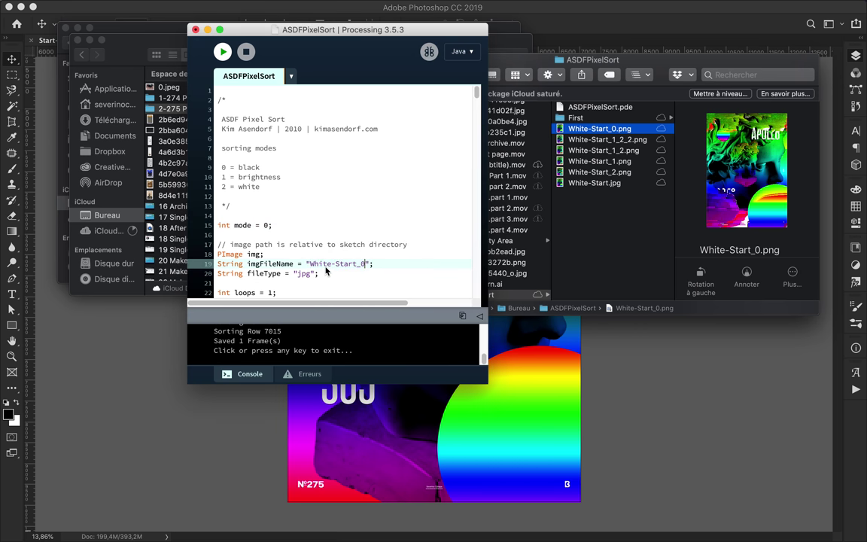
{"action": "double_click", "coordinate": [305, 274]}
{"action": "type", "text": "png"}
{"action": "left_click", "coordinate": [223, 52]}
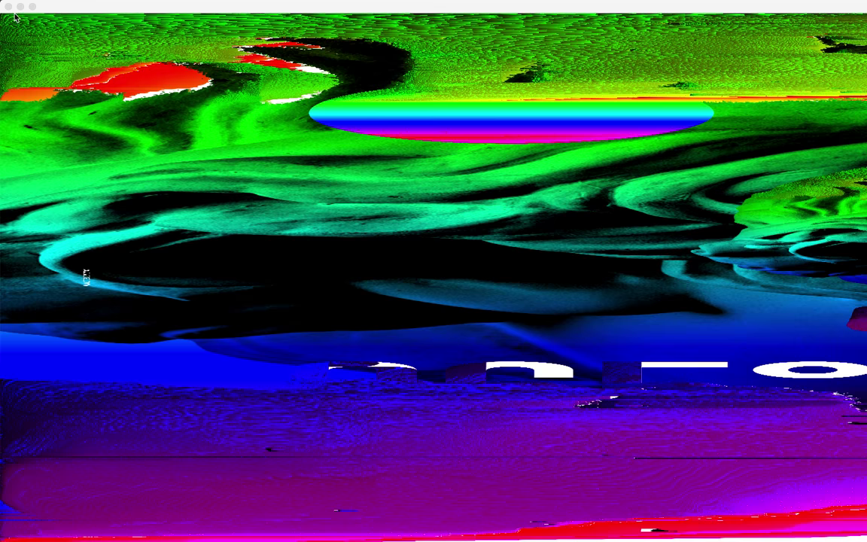
{"action": "key", "text": "super+q"}
{"action": "left_click", "coordinate": [226, 230]}
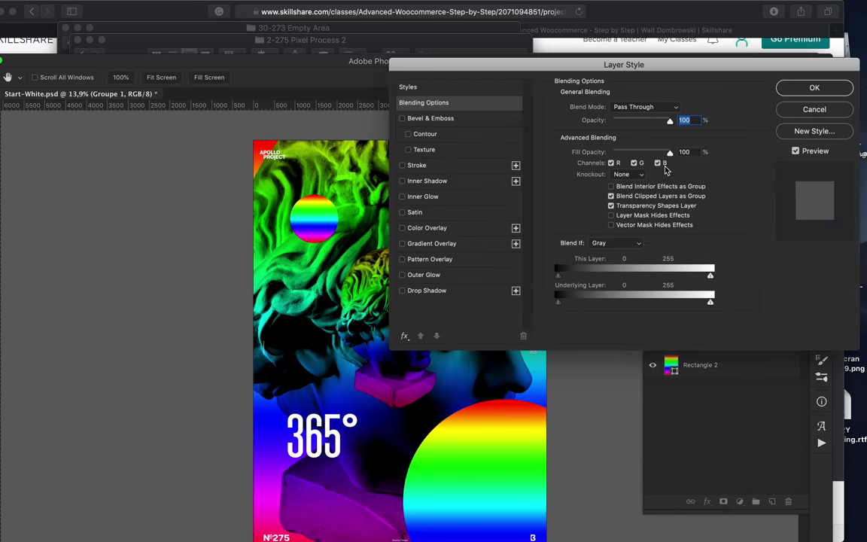
Place three sorted White-Start PNGs into the Start-White poster
{"action": "key", "text": "super+Tab"}
{"action": "left_click", "coordinate": [589, 129]}
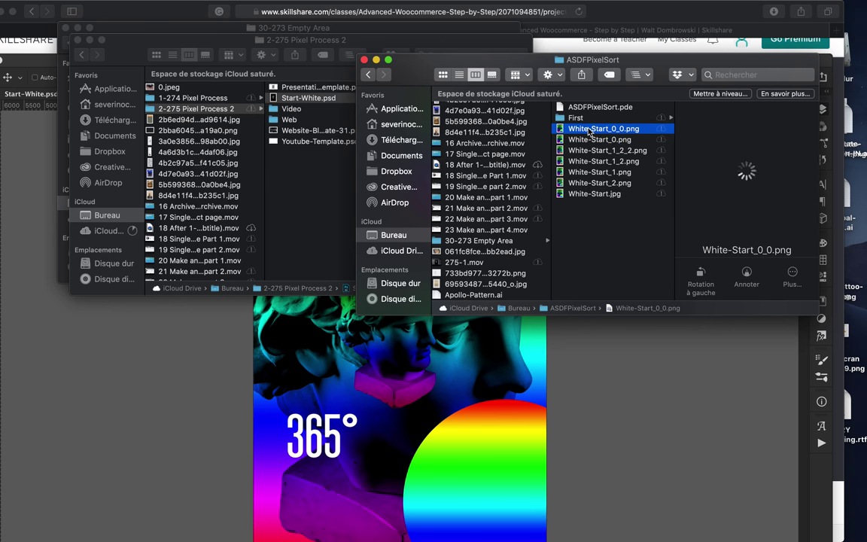
{"action": "left_click", "coordinate": [598, 150]}
{"action": "left_click", "coordinate": [598, 129], "text": "shift"}
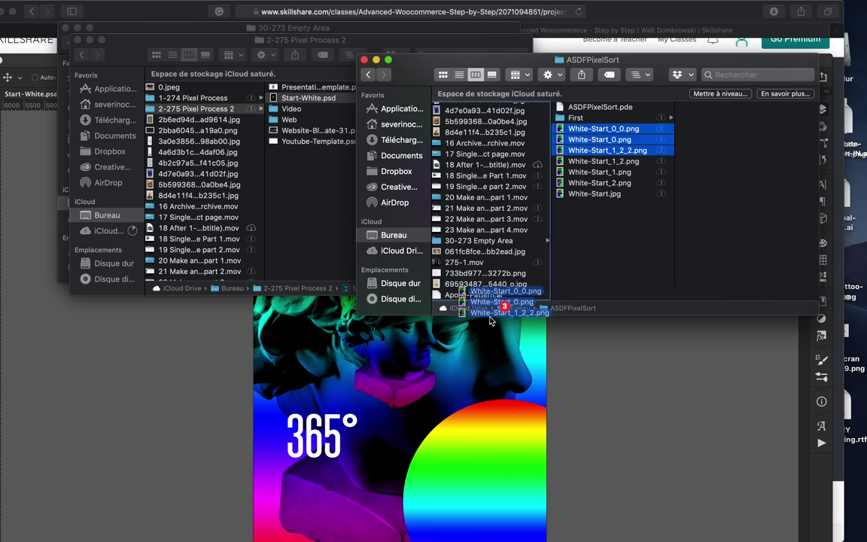
{"action": "left_click_drag", "start_coordinate": [598, 129], "coordinate": [446, 285]}
{"action": "key", "text": "Return"}
{"action": "key", "text": "Return"}
{"action": "key", "text": "Return"}
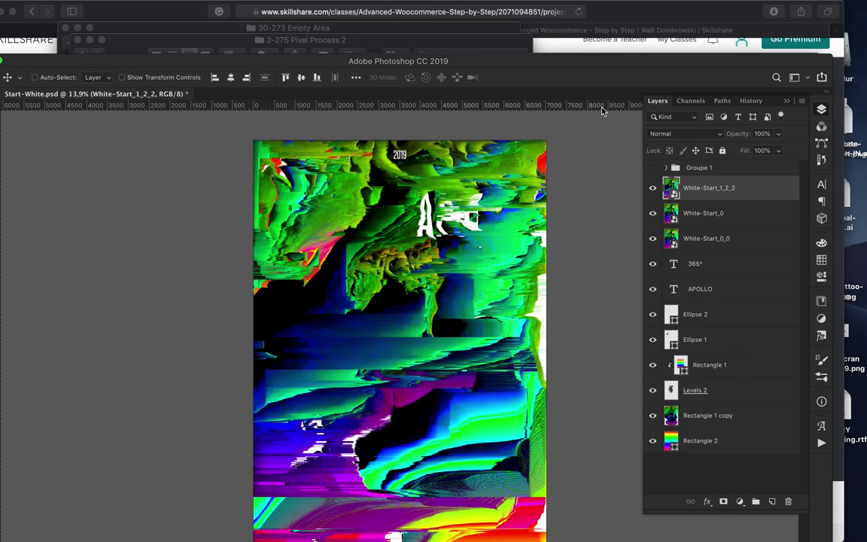
Preview the sorted White-Start_1_2, White-Start_1 and White-Start_2 PNGs in Quick Look
{"action": "left_click", "coordinate": [346, 531]}
{"action": "left_click", "coordinate": [595, 161]}
{"action": "key", "text": "space"}
{"action": "key", "text": "Down"}
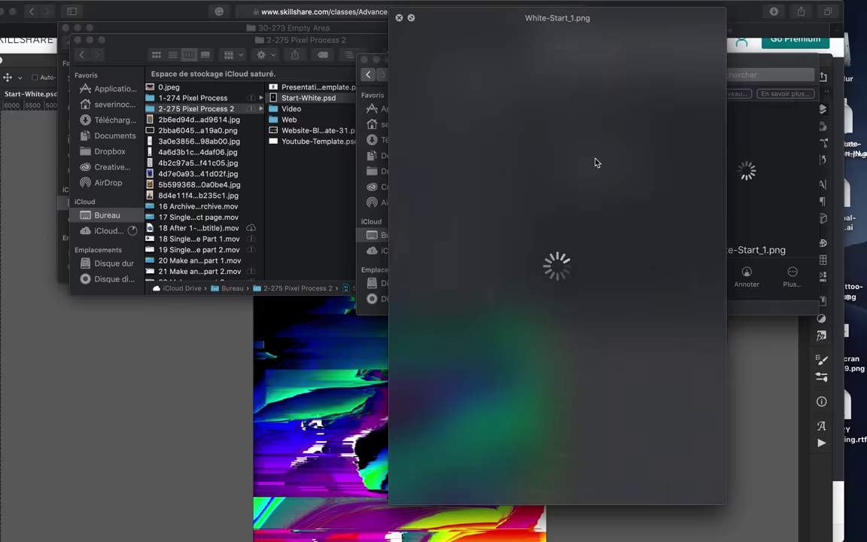
{"action": "key", "text": "Up"}
{"action": "key", "text": "Down"}
{"action": "key", "text": "Down"}
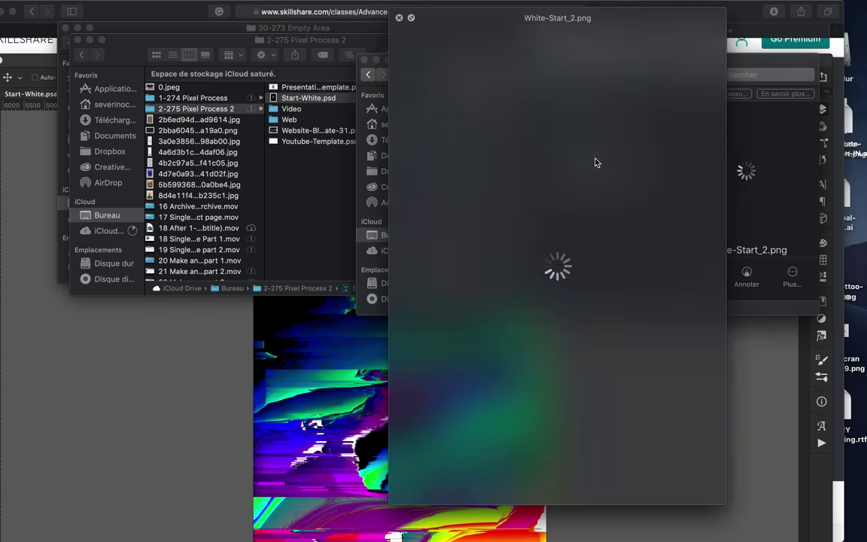
{"action": "key", "text": "space"}
Commit the placed White-Start layers and select the White-Start_1 render with the Rectangular Marquee
{"action": "key", "text": "super+Tab"}
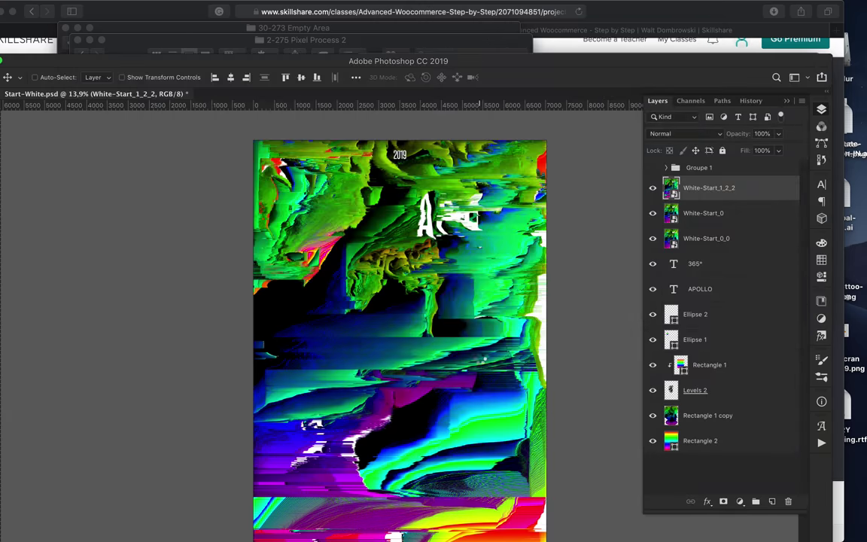
{"action": "key", "text": "Return"}
{"action": "key", "text": "Return"}
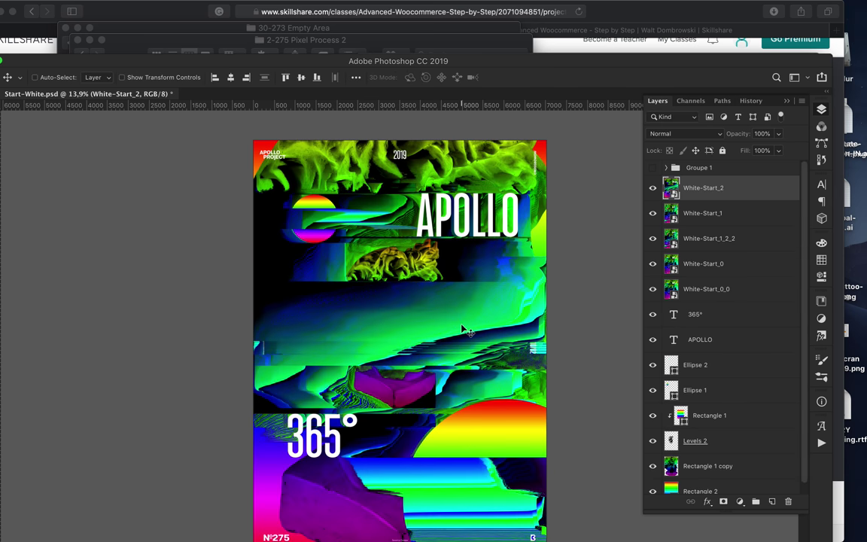
{"action": "scroll", "coordinate": [422, 241], "scroll_direction": "down", "scroll_amount": 3}
{"action": "scroll", "coordinate": [422, 241], "scroll_direction": "up", "scroll_amount": 2}
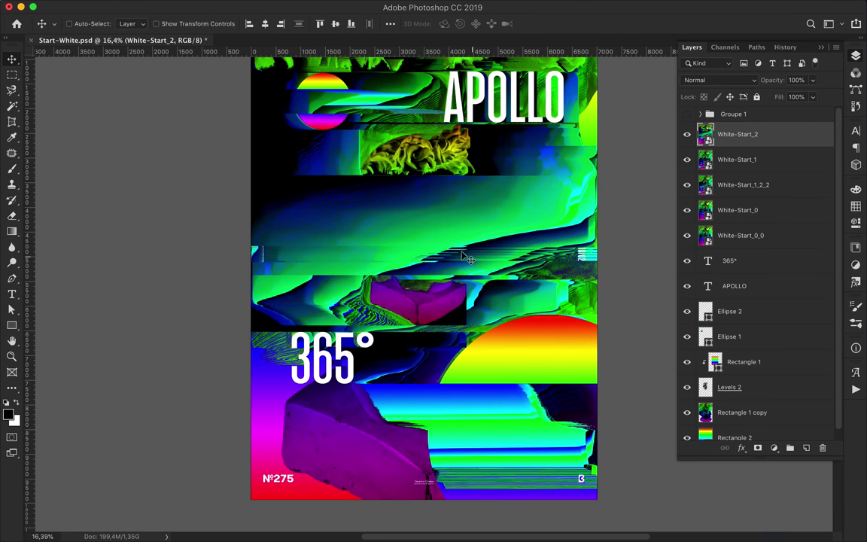
{"action": "key", "text": "m"}
{"action": "key", "text": "super+shift+alt+n"}
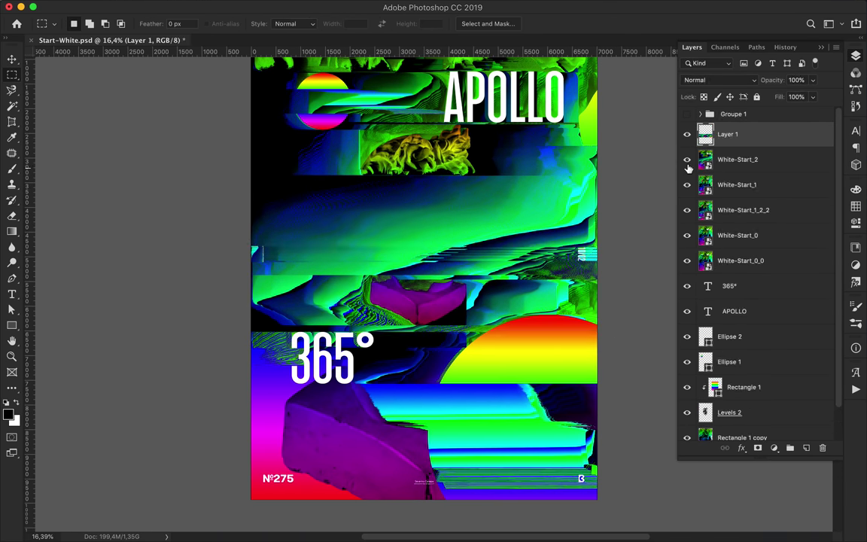
{"action": "scroll", "coordinate": [249, 112], "scroll_direction": "up", "scroll_amount": 2}
{"action": "left_click", "coordinate": [737, 184]}
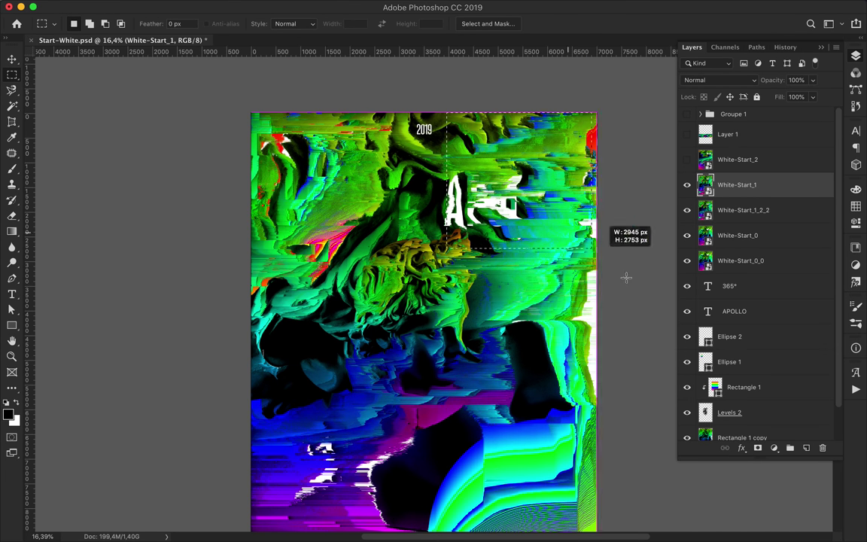
Copy top-right and top-left rectangles of White-Start_1 into Layers 2 and 3 above White-Start_2
{"action": "left_click_drag", "start_coordinate": [409, 112], "coordinate": [639, 326]}
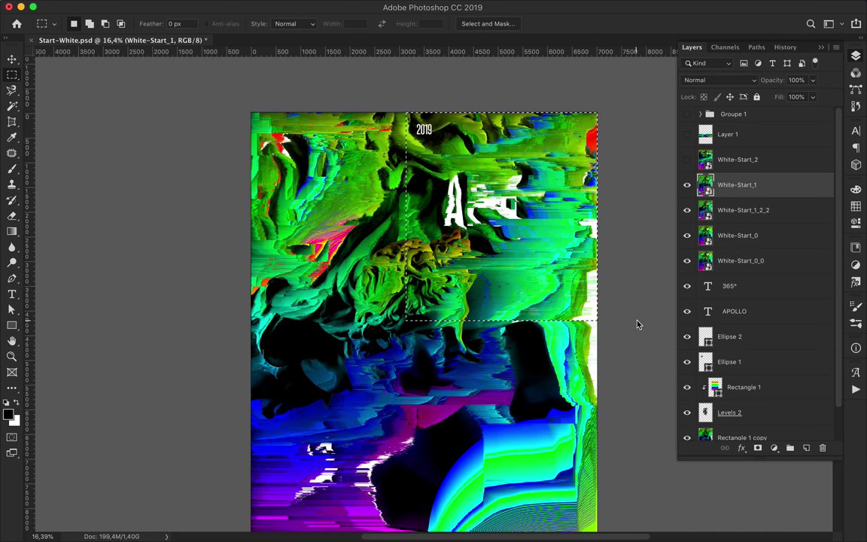
{"action": "key", "text": "ctrl+j"}
{"action": "left_click_drag", "start_coordinate": [756, 188], "coordinate": [757, 160]}
{"action": "left_click_drag", "start_coordinate": [305, 145], "coordinate": [410, 249]}
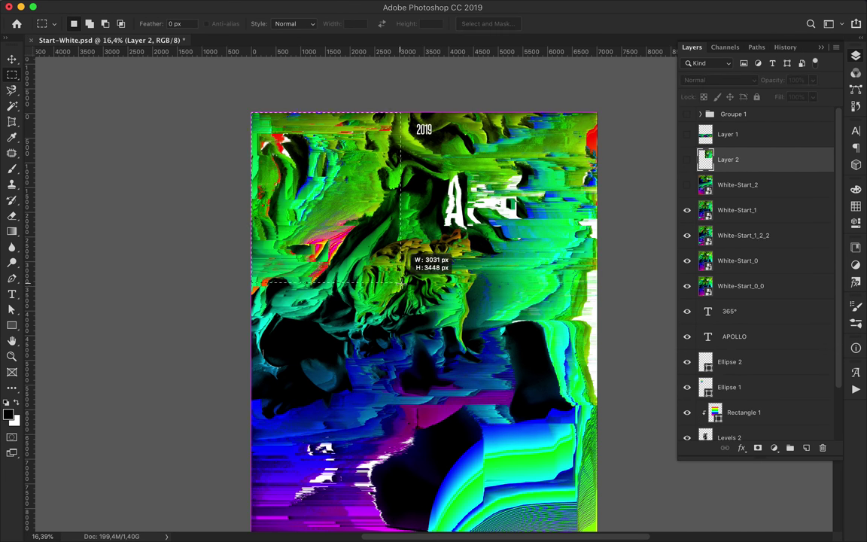
{"action": "left_click", "coordinate": [738, 210]}
{"action": "key", "text": "ctrl+j"}
{"action": "left_click_drag", "start_coordinate": [738, 210], "coordinate": [738, 188]}
{"action": "left_click", "coordinate": [740, 236]}
{"action": "scroll", "coordinate": [422, 301], "scroll_direction": "down", "scroll_amount": 5}
Copy a large rectangle into Layer 4 above White-Start_2 and hide two render layers
{"action": "left_click_drag", "start_coordinate": [251, 180], "coordinate": [576, 447]}
{"action": "key", "text": "ctrl+j"}
{"action": "left_click_drag", "start_coordinate": [738, 236], "coordinate": [738, 207]}
{"action": "left_click", "coordinate": [687, 261]}
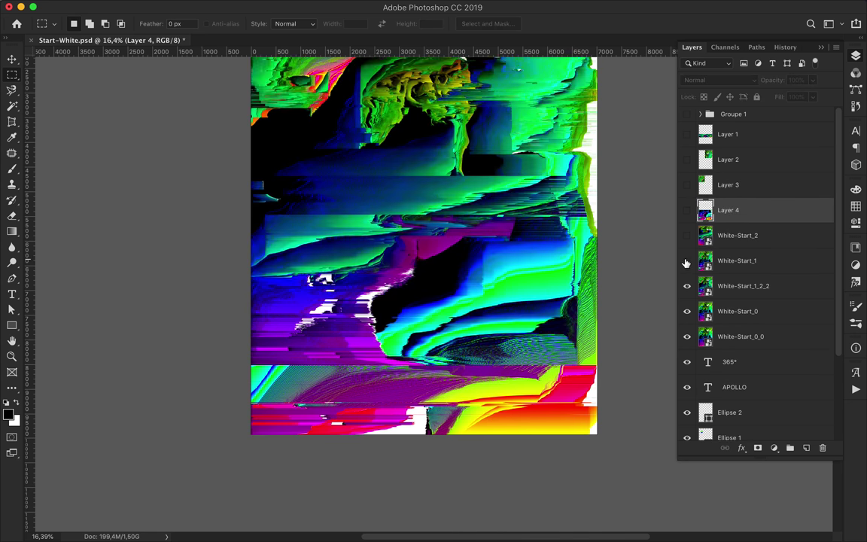
{"action": "left_click", "coordinate": [687, 287]}
{"action": "scroll", "coordinate": [433, 301], "scroll_direction": "up", "scroll_amount": 3}
Copy a lower-left rectangle of White-Start_0 into Layer 5 under Layer 4
{"action": "left_click_drag", "start_coordinate": [256, 339], "coordinate": [465, 530]}
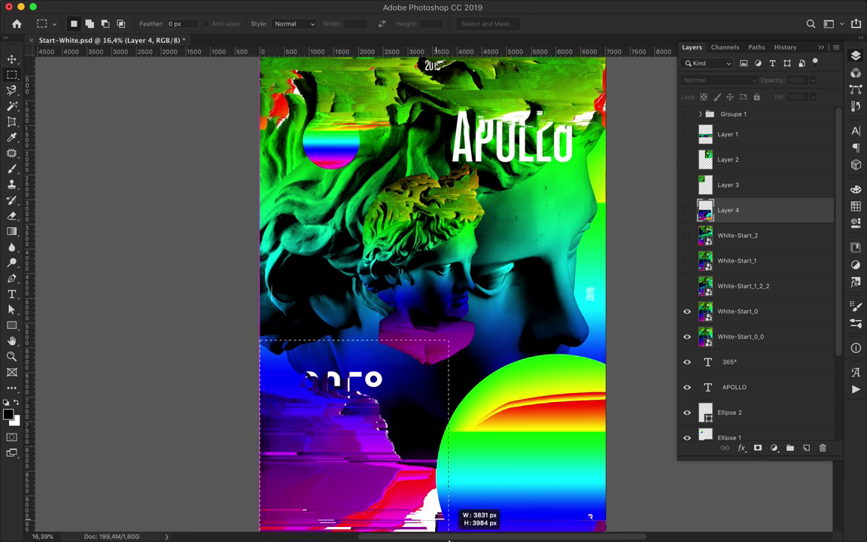
{"action": "left_click", "coordinate": [738, 311]}
{"action": "key", "text": "ctrl+j"}
{"action": "left_click_drag", "start_coordinate": [737, 305], "coordinate": [738, 222]}
{"action": "left_click", "coordinate": [738, 333]}
{"action": "key", "text": "ctrl+d"}
Copy the rainbow-circle area and another White-Start_0 piece into Layers 6 and 7
{"action": "scroll", "coordinate": [431, 235], "scroll_direction": "up", "scroll_amount": 3}
{"action": "left_click_drag", "start_coordinate": [316, 165], "coordinate": [376, 214]}
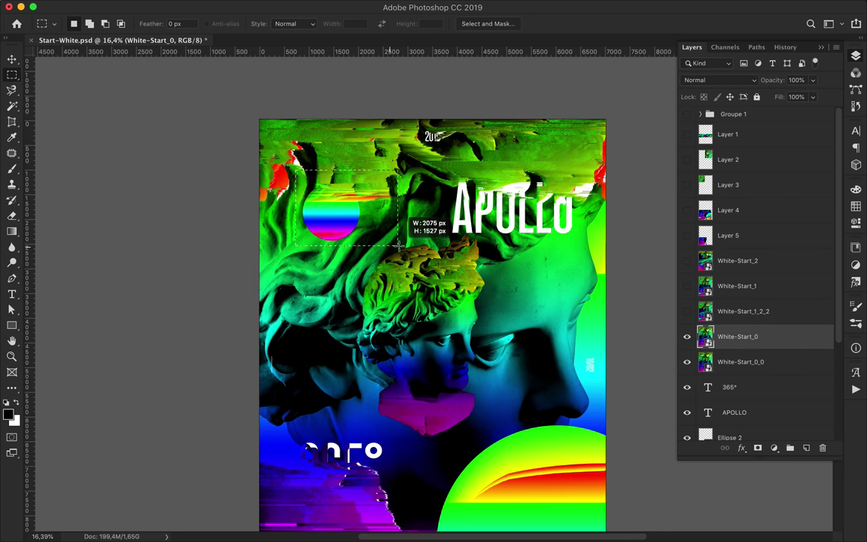
{"action": "key", "text": "ctrl+j"}
{"action": "left_click_drag", "start_coordinate": [705, 337], "coordinate": [705, 235]}
{"action": "scroll", "coordinate": [323, 278], "scroll_direction": "down", "scroll_amount": 3}
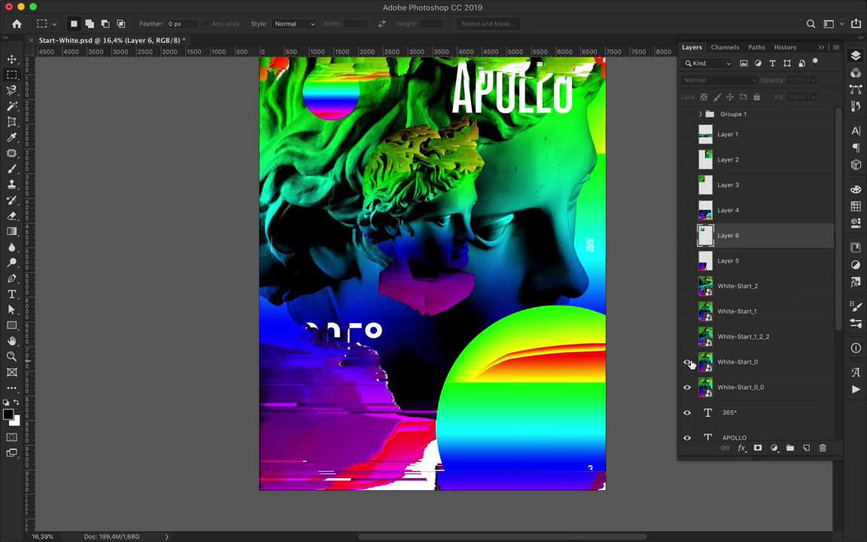
{"action": "key", "text": "ctrl+j"}
{"action": "key", "text": "ctrl+z"}
{"action": "left_click", "coordinate": [738, 361]}
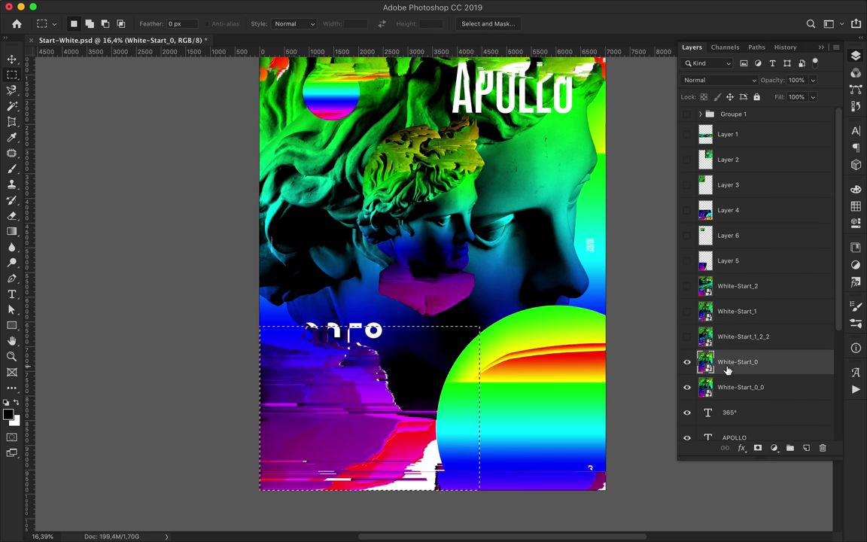
{"action": "key", "text": "ctrl+j"}
{"action": "left_click_drag", "start_coordinate": [730, 361], "coordinate": [731, 277]}
Delete White-Start_0_0 and group the original poster layers into a hidden Group 1
{"action": "left_click", "coordinate": [739, 412]}
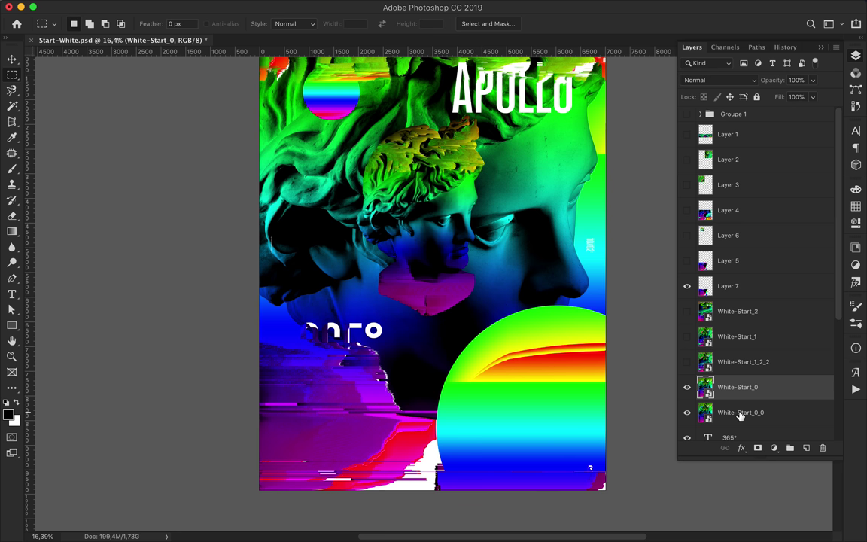
{"action": "key", "text": "Delete"}
{"action": "left_click", "coordinate": [686, 292]}
{"action": "scroll", "coordinate": [524, 278], "scroll_direction": "up", "scroll_amount": 2}
{"action": "scroll", "coordinate": [738, 338], "scroll_direction": "down", "scroll_amount": 3}
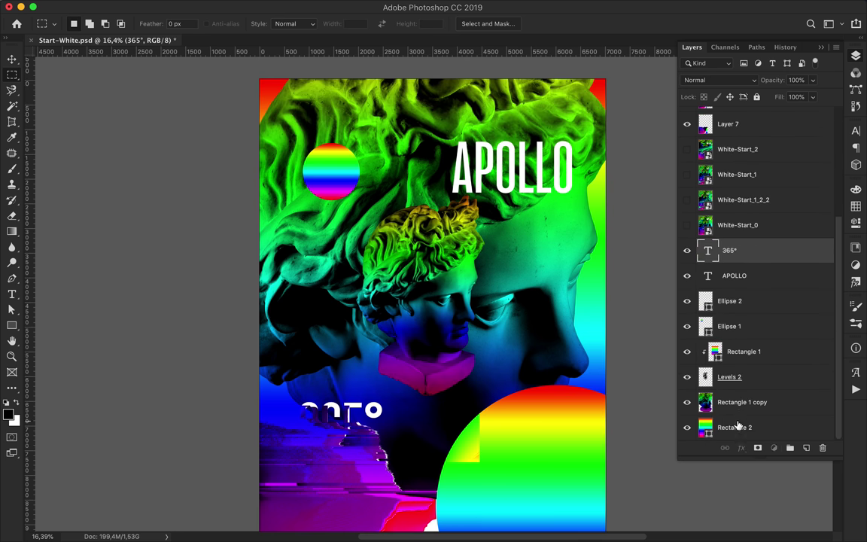
{"action": "left_click", "coordinate": [734, 425], "text": "shift"}
{"action": "key", "text": "ctrl+g"}
{"action": "left_click", "coordinate": [686, 407]}
Show all copied fragment layers and add a new Layer 8 below Group 1
{"action": "left_click_drag", "start_coordinate": [687, 260], "coordinate": [688, 134]}
{"action": "left_click", "coordinate": [700, 407]}
{"action": "left_click", "coordinate": [807, 447]}
{"action": "left_click_drag", "start_coordinate": [730, 411], "coordinate": [745, 436]}
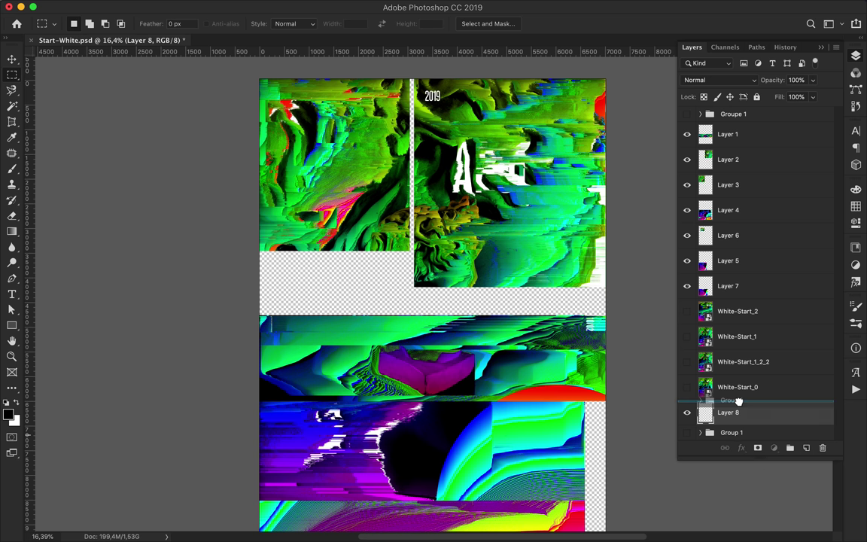
Fill the whole canvas with a black rectangle on Layer 8 and move it up the stack
{"action": "key", "text": "u"}
{"action": "left_click", "coordinate": [134, 23]}
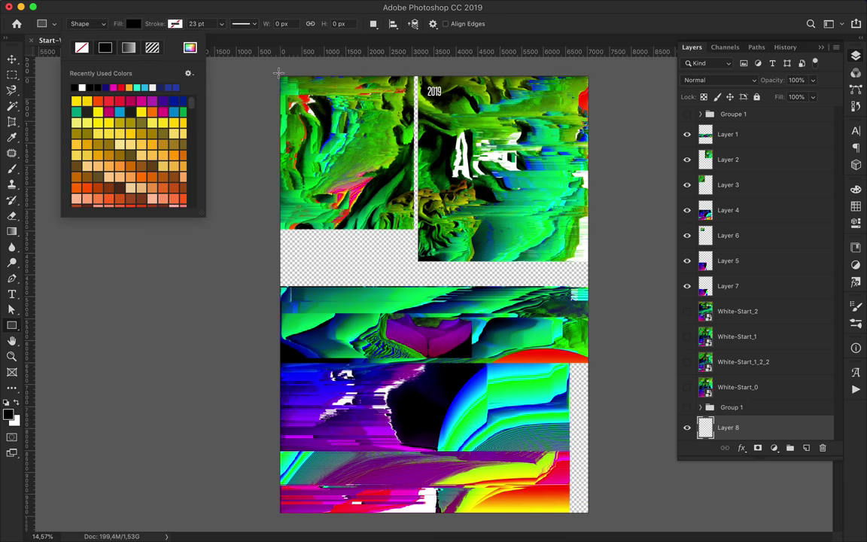
{"action": "left_click_drag", "start_coordinate": [277, 72], "coordinate": [591, 514]}
{"action": "key", "text": "v"}
{"action": "scroll", "coordinate": [488, 241], "scroll_direction": "up", "scroll_amount": 1}
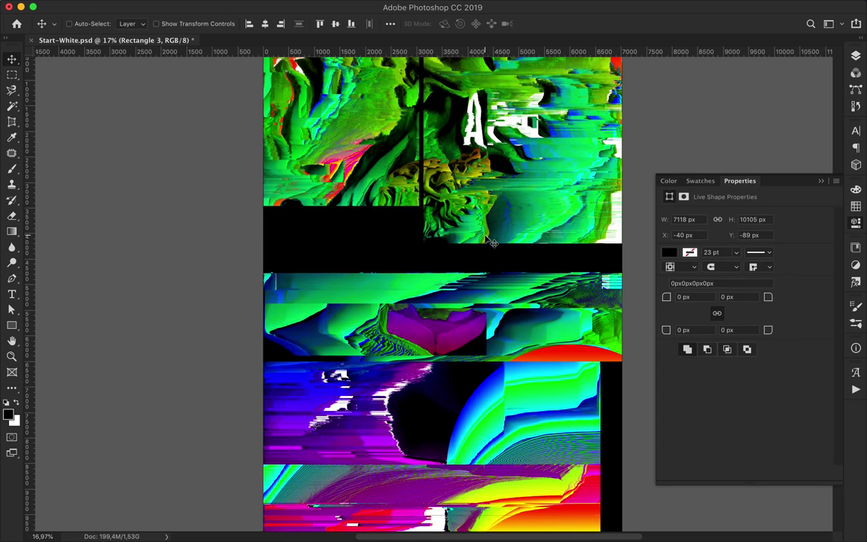
{"action": "key", "text": "F7"}
{"action": "key", "text": "m"}
{"action": "left_click_drag", "start_coordinate": [730, 433], "coordinate": [741, 351]}
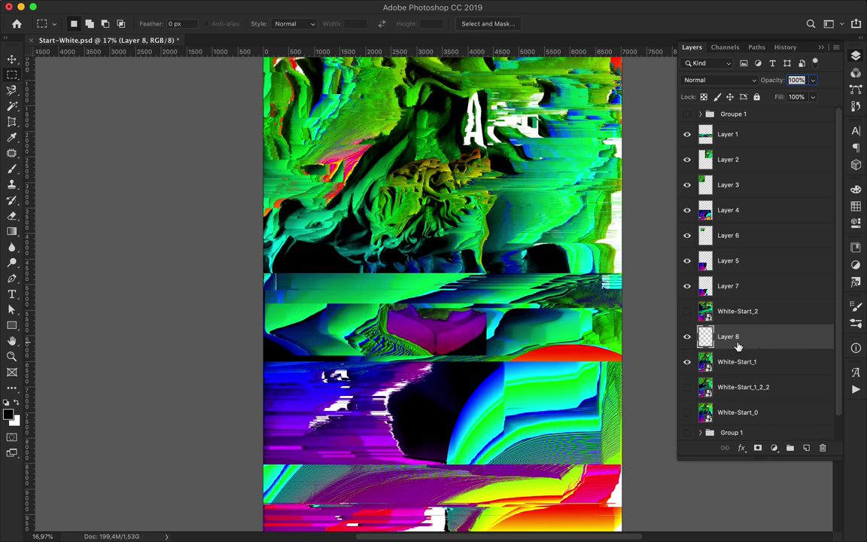
{"action": "key", "text": "v"}
{"action": "scroll", "coordinate": [512, 316], "scroll_direction": "down", "scroll_amount": 3}
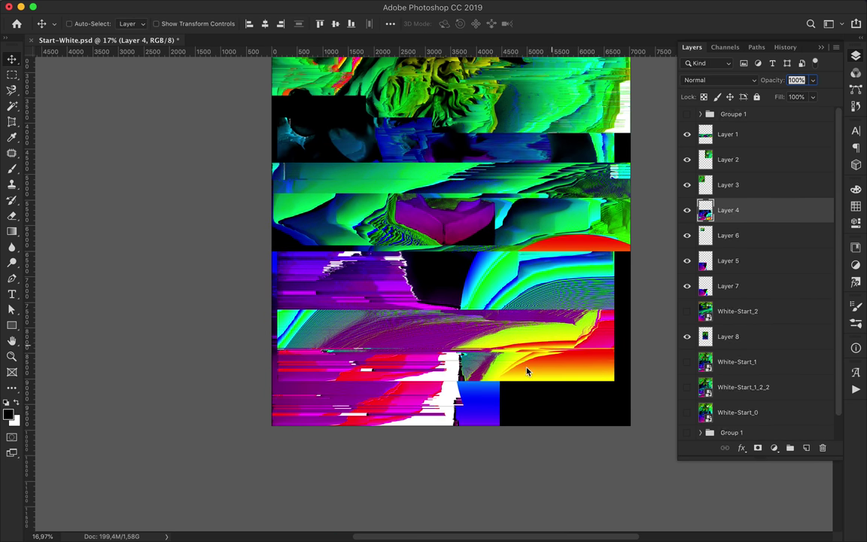
Move Layers 5 and 3 to the top of the stack, repositioning Layer 5's fragment
{"action": "left_click_drag", "start_coordinate": [728, 261], "coordinate": [752, 203]}
{"action": "left_click_drag", "start_coordinate": [459, 301], "coordinate": [343, 220]}
{"action": "scroll", "coordinate": [344, 220], "scroll_direction": "up", "scroll_amount": 3}
{"action": "left_click_drag", "start_coordinate": [728, 210], "coordinate": [730, 125]}
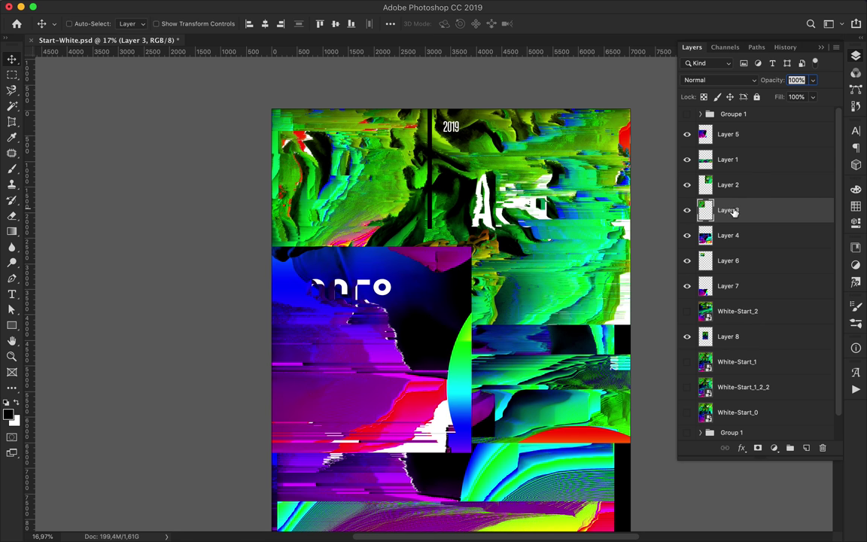
{"action": "left_click_drag", "start_coordinate": [730, 210], "coordinate": [730, 128]}
Try several Magnetic Lasso selections on Layers 3 and 5, cancelling each
{"action": "key", "text": "l"}
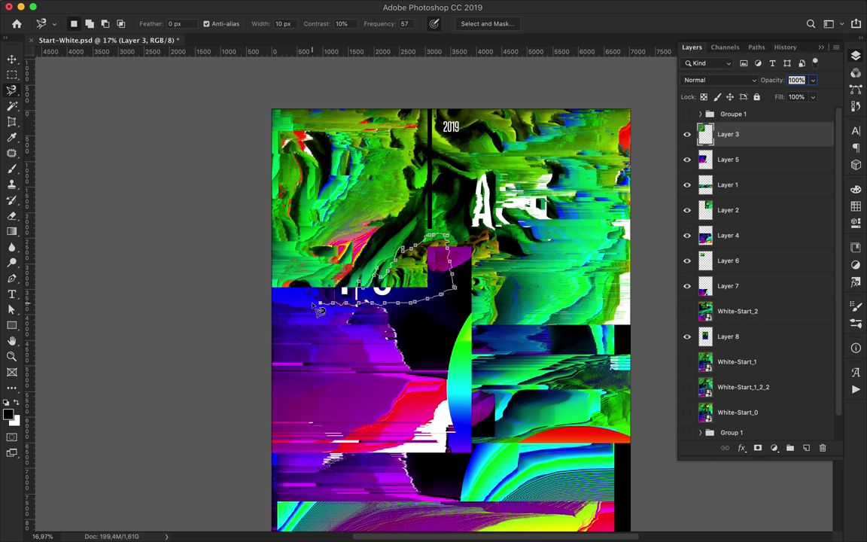
{"action": "key", "text": "Escape"}
{"action": "left_click", "coordinate": [516, 233]}
{"action": "double_click", "coordinate": [428, 314]}
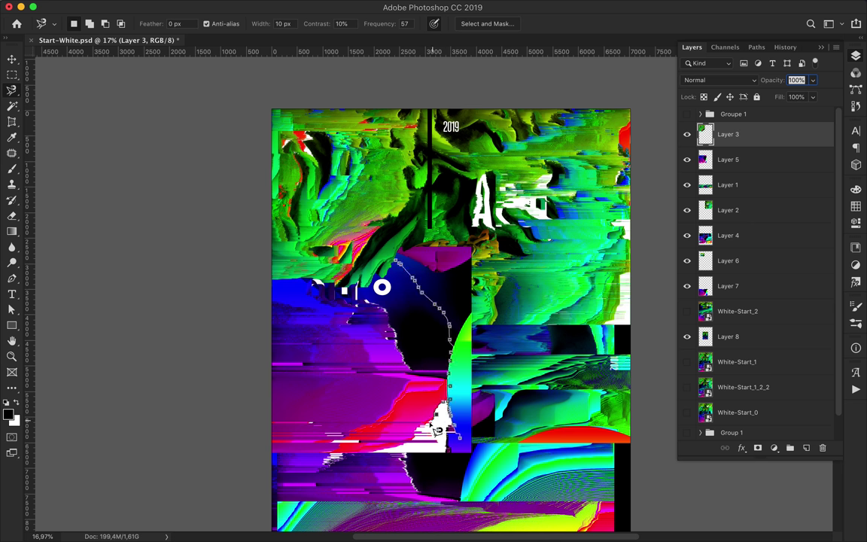
{"action": "key", "text": "Escape"}
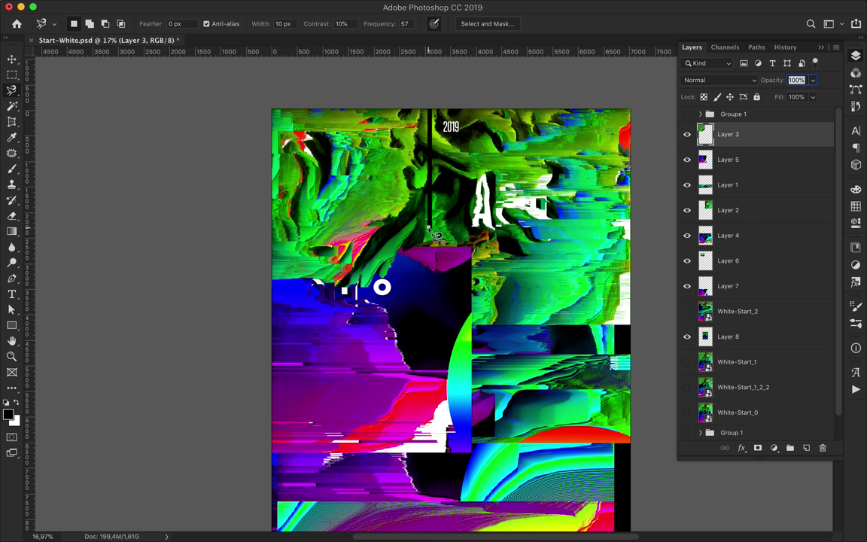
{"action": "left_click", "coordinate": [753, 159]}
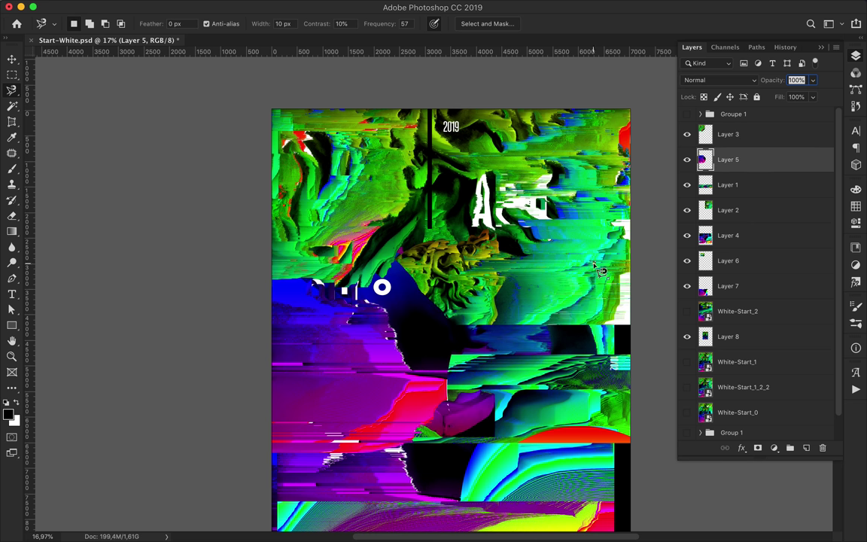
{"action": "left_click", "coordinate": [438, 404]}
{"action": "key", "text": "Escape"}
Nudge Layer 2's slice sideways with the Move tool
{"action": "key", "text": "v"}
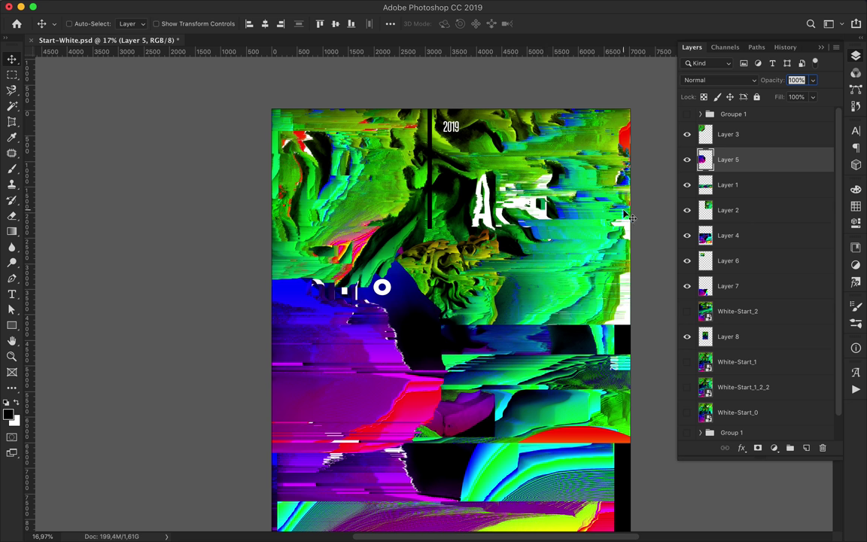
{"action": "left_click_drag", "start_coordinate": [552, 262], "coordinate": [557, 265]}
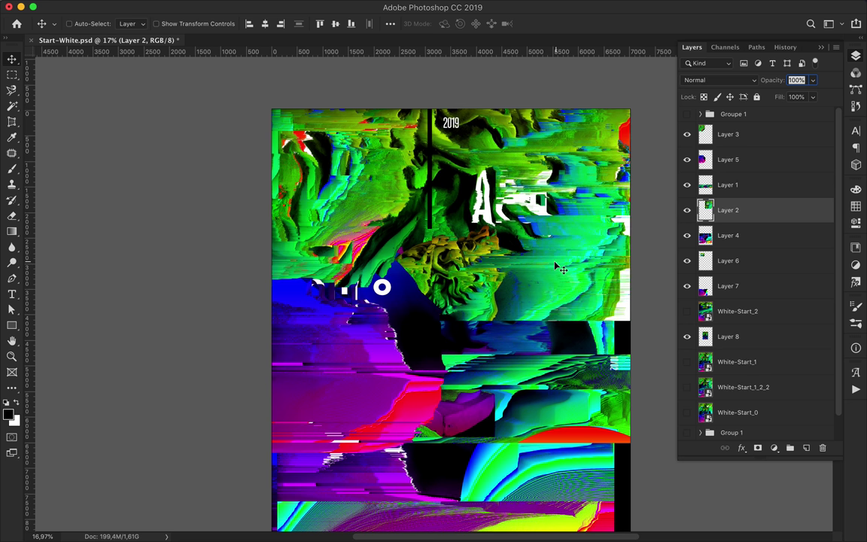
{"action": "scroll", "coordinate": [557, 265], "scroll_direction": "down", "scroll_amount": 3}
Shift Layer 7's lower slice up and right, cut a lasso strip upward, and lower Layer 7
{"action": "left_click_drag", "start_coordinate": [399, 376], "coordinate": [399, 433]}
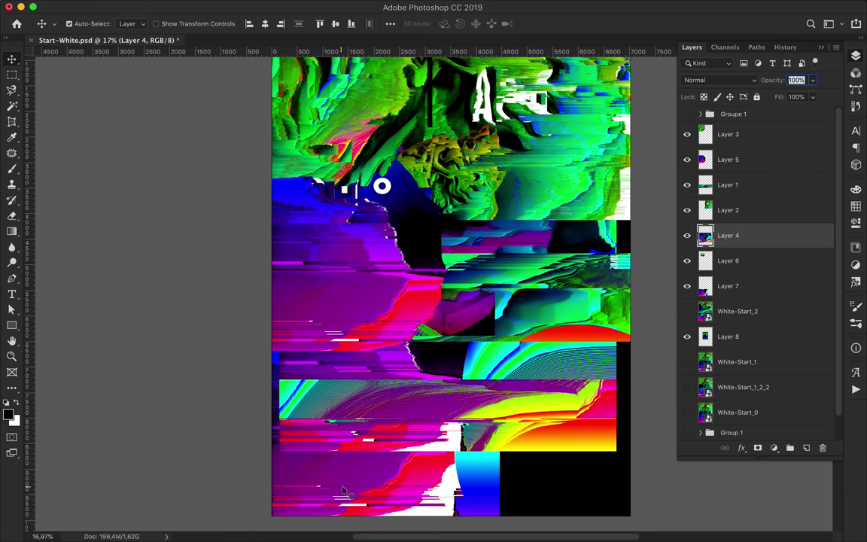
{"action": "left_click_drag", "start_coordinate": [728, 286], "coordinate": [743, 128]}
{"action": "left_click_drag", "start_coordinate": [379, 372], "coordinate": [413, 355]}
{"action": "key", "text": "l"}
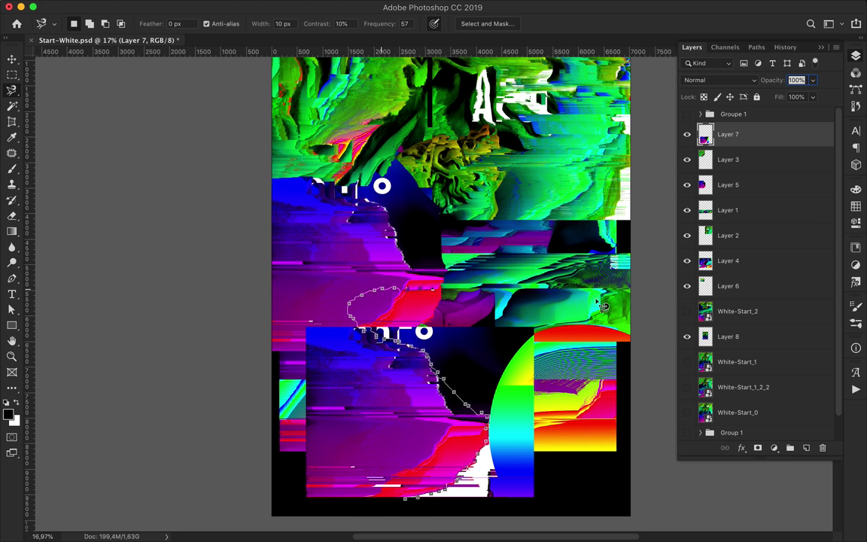
{"action": "double_click", "coordinate": [414, 508]}
{"action": "key", "text": "v"}
{"action": "left_click_drag", "start_coordinate": [404, 396], "coordinate": [408, 372]}
{"action": "mouse_move", "coordinate": [745, 134]}
{"action": "left_mouse_down"}
{"action": "mouse_move", "coordinate": [744, 367]}
{"action": "mouse_move", "coordinate": [743, 350]}
{"action": "left_mouse_up"}
{"action": "left_click_drag", "start_coordinate": [419, 405], "coordinate": [431, 406]}
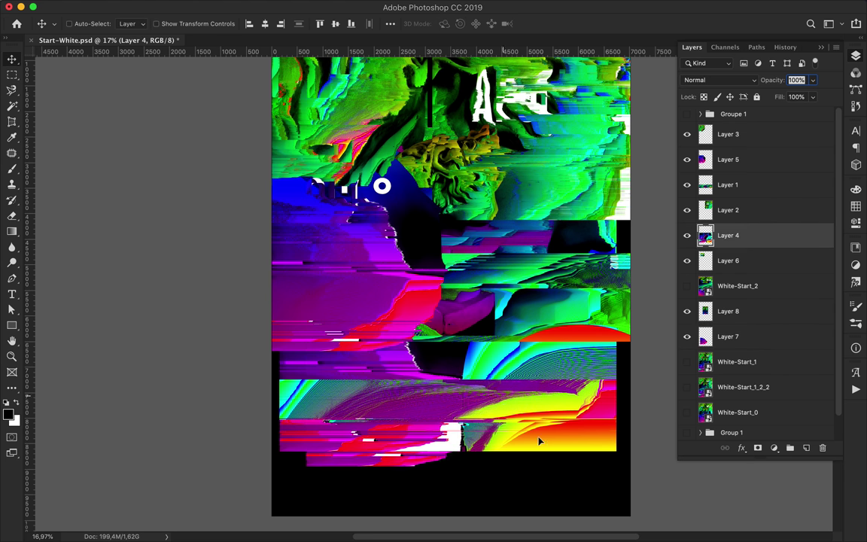
Move Layer 1's slice down, its lassoed lower strip about 110 px up, and Layer 4 down slightly
{"action": "left_click", "coordinate": [563, 268], "text": "super"}
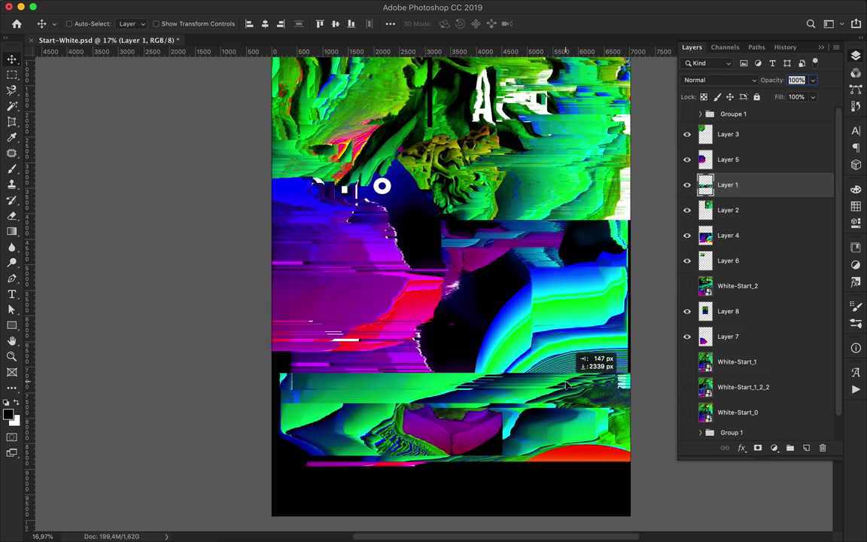
{"action": "left_click_drag", "start_coordinate": [563, 268], "coordinate": [561, 399]}
{"action": "key", "text": "l"}
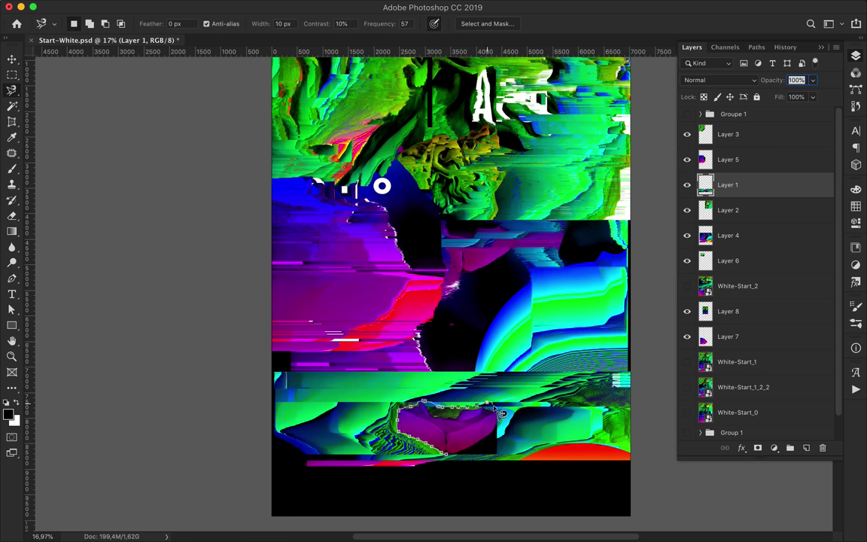
{"action": "double_click", "coordinate": [506, 467]}
{"action": "key", "text": "v"}
{"action": "left_click_drag", "start_coordinate": [555, 358], "coordinate": [555, 276]}
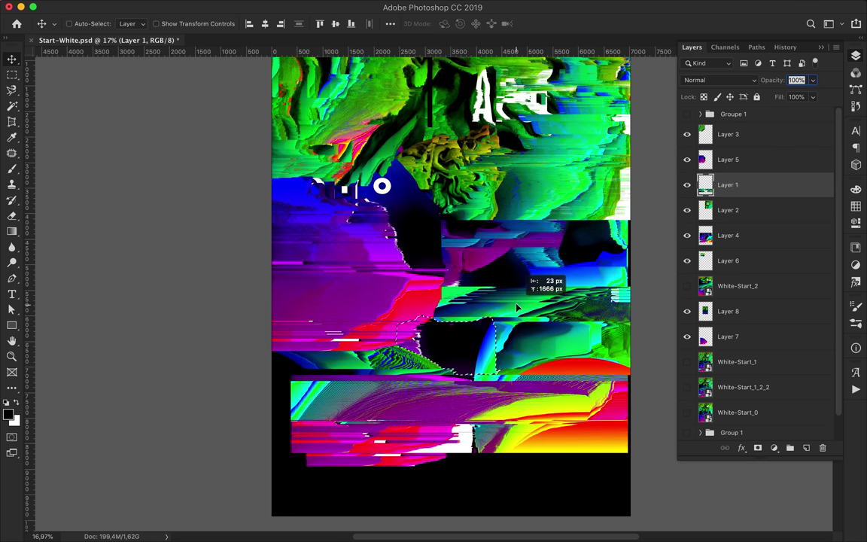
{"action": "left_click", "coordinate": [467, 437], "text": "super"}
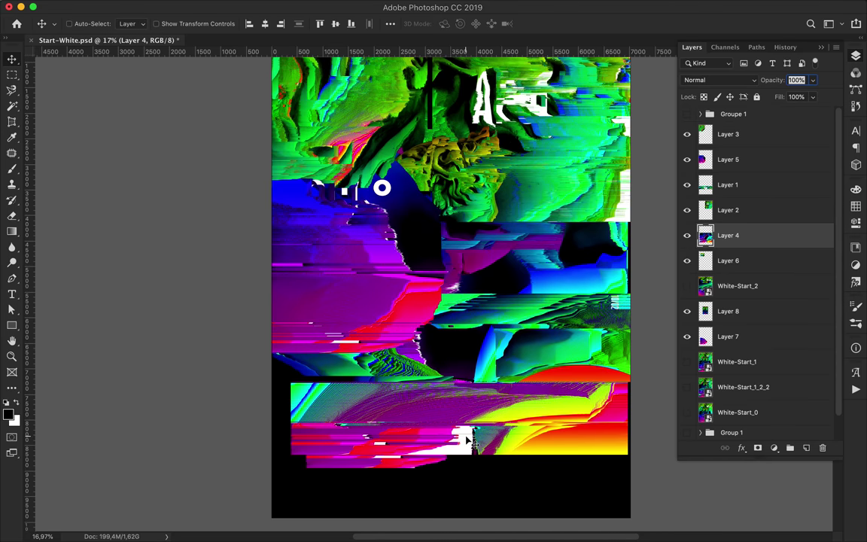
{"action": "left_click_drag", "start_coordinate": [467, 437], "coordinate": [467, 459]}
Abandon a lasso outline and move Layer 1's strip into a new lower position
{"action": "key", "text": "l"}
{"action": "left_click", "coordinate": [398, 477]}
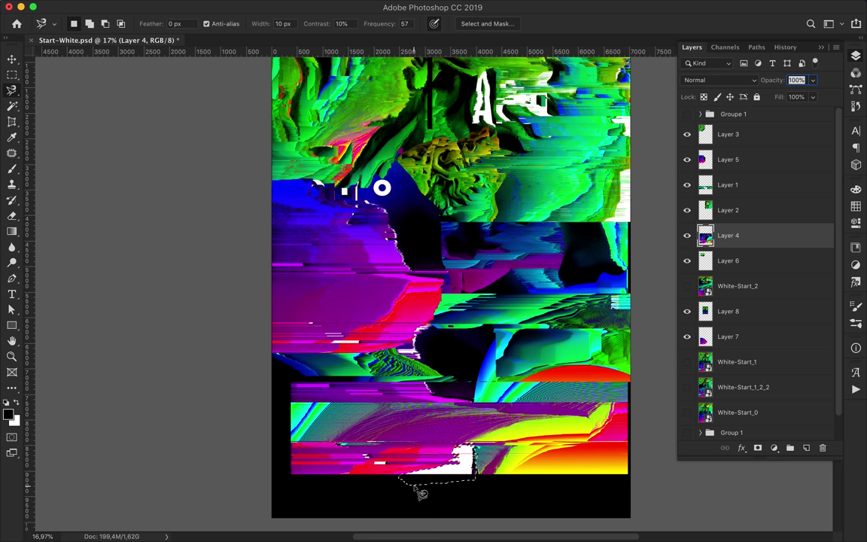
{"action": "key", "text": "Escape"}
{"action": "key", "text": "v"}
{"action": "scroll", "coordinate": [513, 350], "scroll_direction": "up", "scroll_amount": 2}
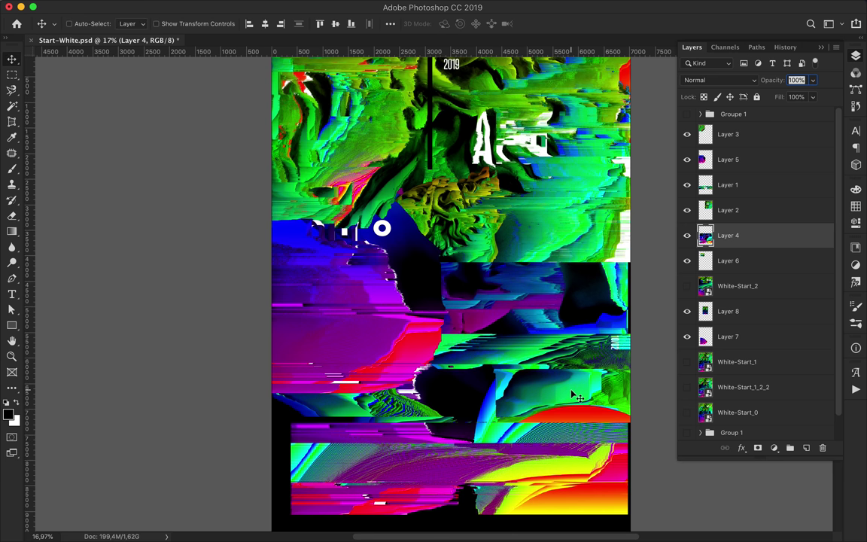
{"action": "left_click", "coordinate": [490, 384], "text": "super"}
{"action": "left_click_drag", "start_coordinate": [490, 384], "coordinate": [496, 412]}
Recolour Layer 3 red-orange with a clipped Hue/Saturation adjustment at Hue -70
{"action": "scroll", "coordinate": [433, 369], "scroll_direction": "up", "scroll_amount": 5}
{"action": "left_click", "coordinate": [728, 134]}
{"action": "left_click", "coordinate": [773, 448]}
{"action": "left_click", "coordinate": [768, 474]}
{"action": "left_click_drag", "start_coordinate": [745, 262], "coordinate": [687, 262]}
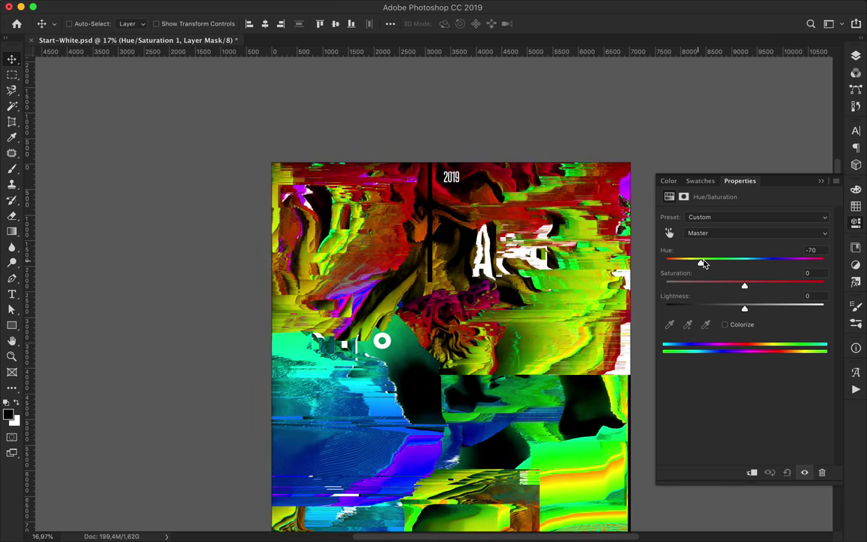
Shift Layer 2's green artwork down-left and move Layer 2 below Layer 8
{"action": "left_click", "coordinate": [770, 137]}
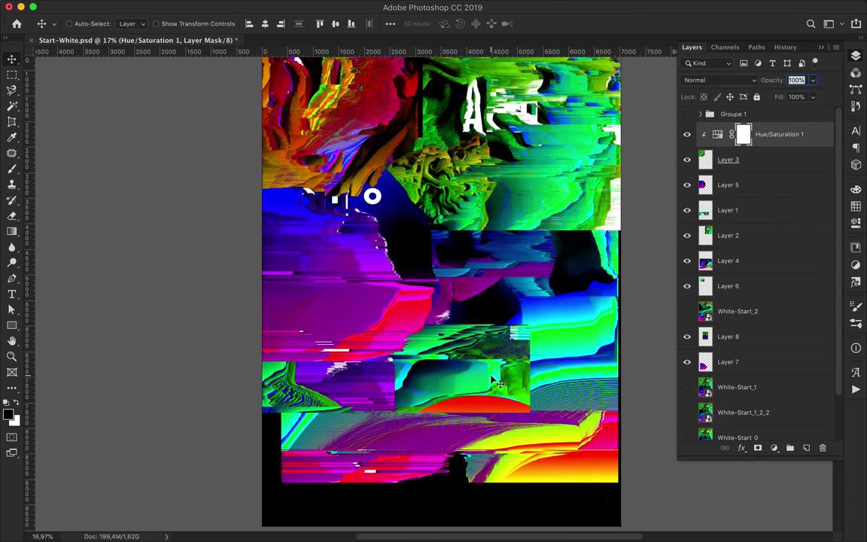
{"action": "scroll", "coordinate": [452, 301], "scroll_direction": "down", "scroll_amount": 3}
{"action": "mouse_move", "coordinate": [403, 228]}
{"action": "left_mouse_down"}
{"action": "mouse_move", "coordinate": [470, 258]}
{"action": "mouse_move", "coordinate": [444, 173]}
{"action": "left_mouse_up"}
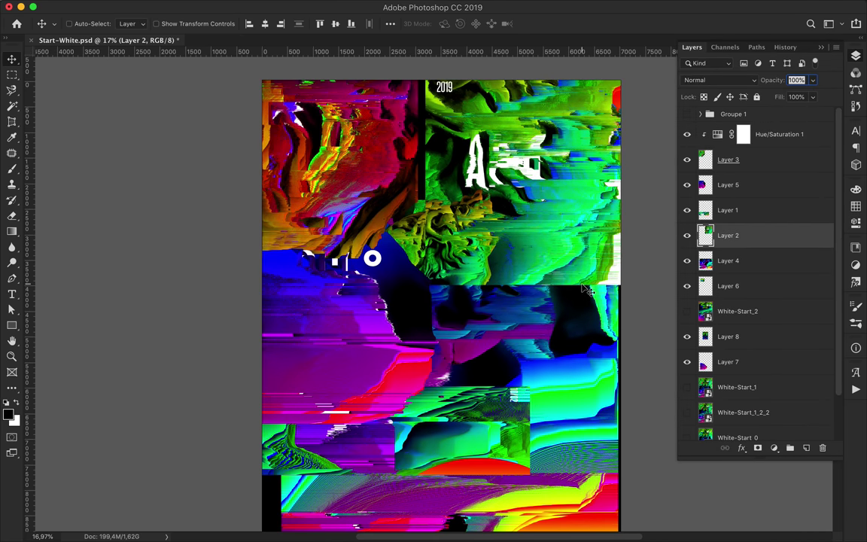
{"action": "left_click_drag", "start_coordinate": [584, 288], "coordinate": [569, 318]}
{"action": "left_click_drag", "start_coordinate": [751, 242], "coordinate": [745, 325]}
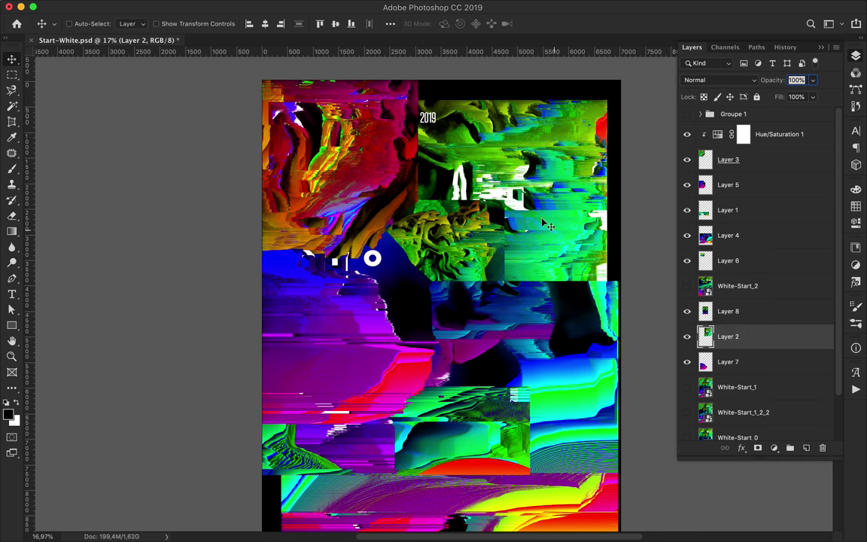
Reposition Layer 4's artwork on the canvas and restack Layer 4 below Layer 7
{"action": "left_click", "coordinate": [723, 311]}
{"action": "key", "text": "l"}
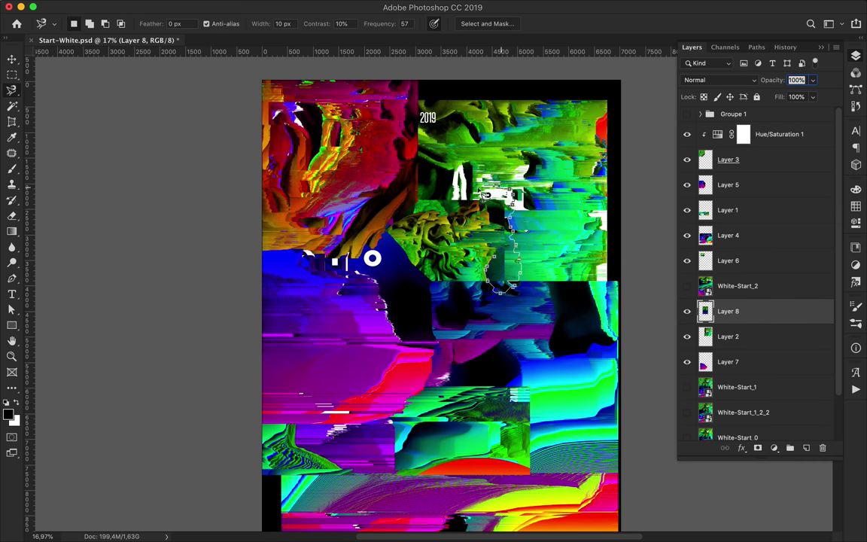
{"action": "key", "text": "Escape"}
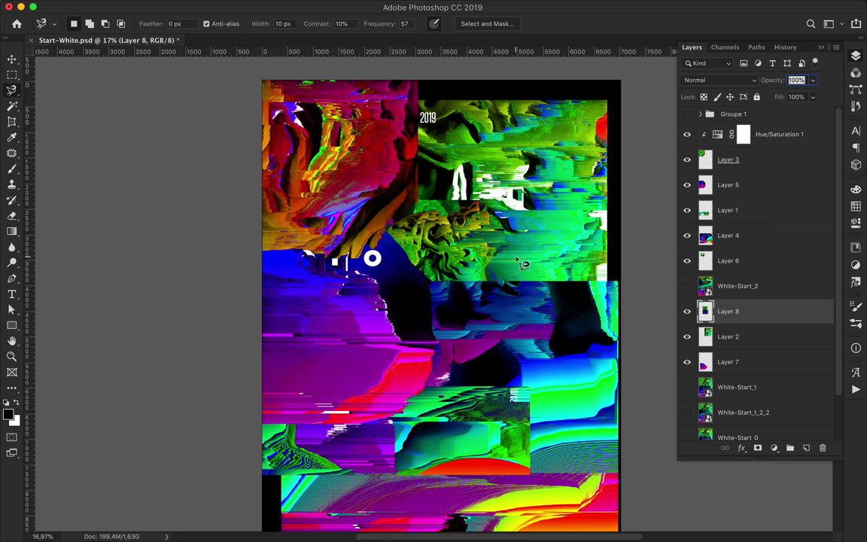
{"action": "key", "text": "v"}
{"action": "scroll", "coordinate": [533, 333], "scroll_direction": "down", "scroll_amount": 1}
{"action": "mouse_move", "coordinate": [477, 101]}
{"action": "left_mouse_down"}
{"action": "mouse_move", "coordinate": [473, 221]}
{"action": "mouse_move", "coordinate": [512, 304]}
{"action": "left_mouse_up"}
{"action": "left_click_drag", "start_coordinate": [722, 235], "coordinate": [722, 128]}
{"action": "mouse_move", "coordinate": [381, 335]}
{"action": "left_mouse_down"}
{"action": "mouse_move", "coordinate": [411, 365]}
{"action": "mouse_move", "coordinate": [414, 320]}
{"action": "left_mouse_up"}
{"action": "mouse_move", "coordinate": [723, 134]}
{"action": "left_mouse_down"}
{"action": "mouse_move", "coordinate": [723, 256]}
{"action": "mouse_move", "coordinate": [745, 316]}
{"action": "left_mouse_up"}
{"action": "left_click_drag", "start_coordinate": [482, 326], "coordinate": [561, 226]}
{"action": "left_click_drag", "start_coordinate": [730, 309], "coordinate": [732, 354]}
Reposition the green 2019, white title and pink bottom fragments; place Layer 4 between Layers 8 and 2
{"action": "left_click", "coordinate": [728, 311]}
{"action": "left_click_drag", "start_coordinate": [461, 188], "coordinate": [465, 140]}
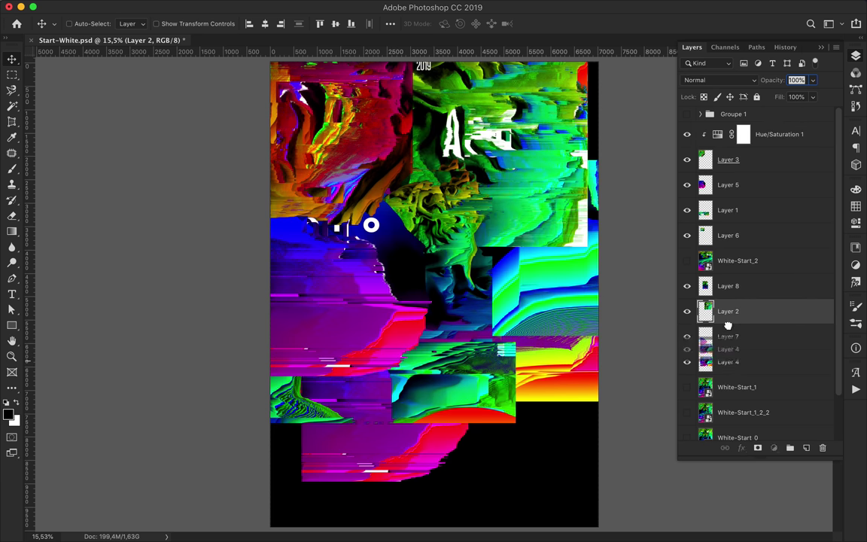
{"action": "left_click_drag", "start_coordinate": [729, 364], "coordinate": [728, 315]}
{"action": "mouse_move", "coordinate": [316, 287]}
{"action": "left_mouse_down"}
{"action": "mouse_move", "coordinate": [374, 300]}
{"action": "mouse_move", "coordinate": [272, 298]}
{"action": "mouse_move", "coordinate": [309, 300]}
{"action": "left_mouse_up"}
{"action": "left_click", "coordinate": [375, 450]}
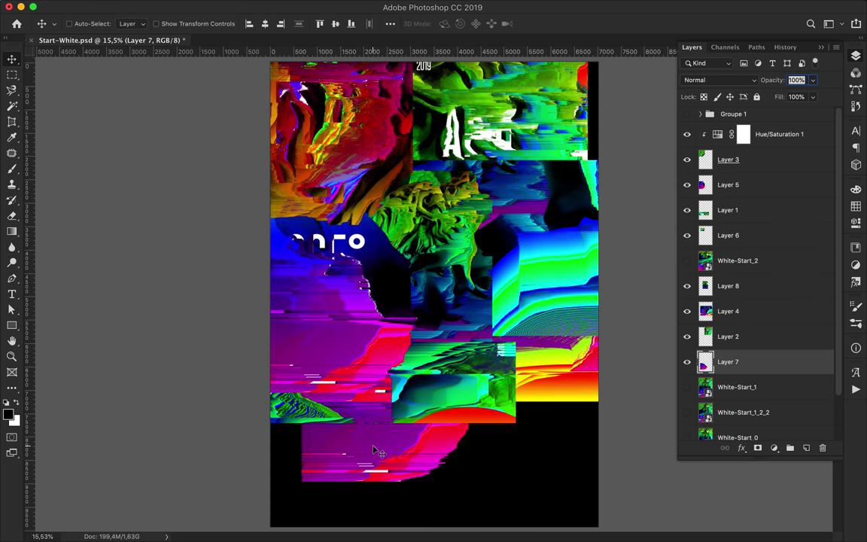
{"action": "left_click_drag", "start_coordinate": [374, 449], "coordinate": [437, 461]}
{"action": "left_click_drag", "start_coordinate": [533, 202], "coordinate": [536, 197]}
Move Layer 8's artwork down and right, discarding trial lasso selections
{"action": "key", "text": "l"}
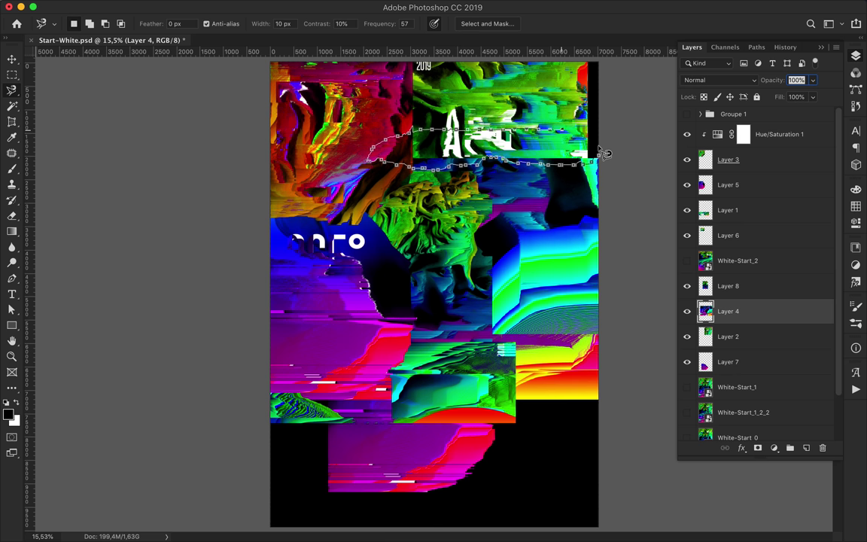
{"action": "key", "text": "Escape"}
{"action": "key", "text": "v"}
{"action": "mouse_move", "coordinate": [424, 256]}
{"action": "left_mouse_down"}
{"action": "mouse_move", "coordinate": [433, 283]}
{"action": "mouse_move", "coordinate": [414, 267]}
{"action": "left_mouse_up"}
{"action": "key", "text": "l"}
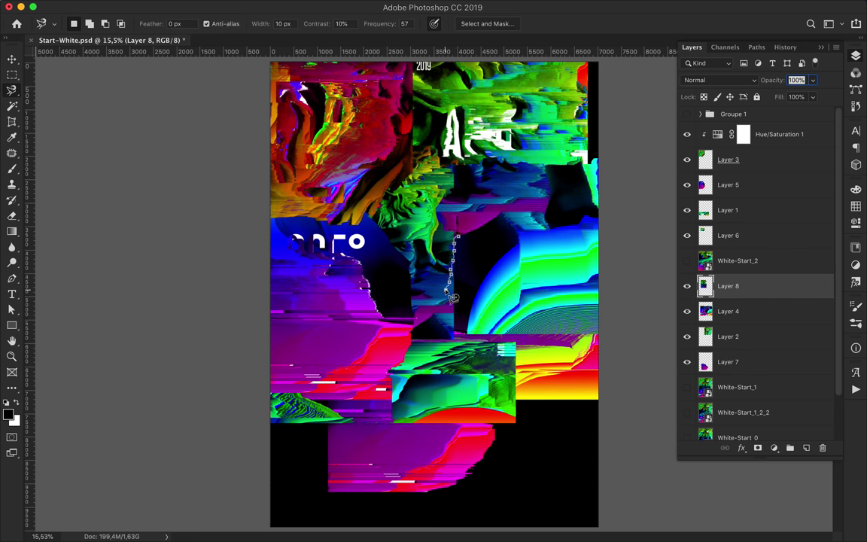
{"action": "key", "text": "Return"}
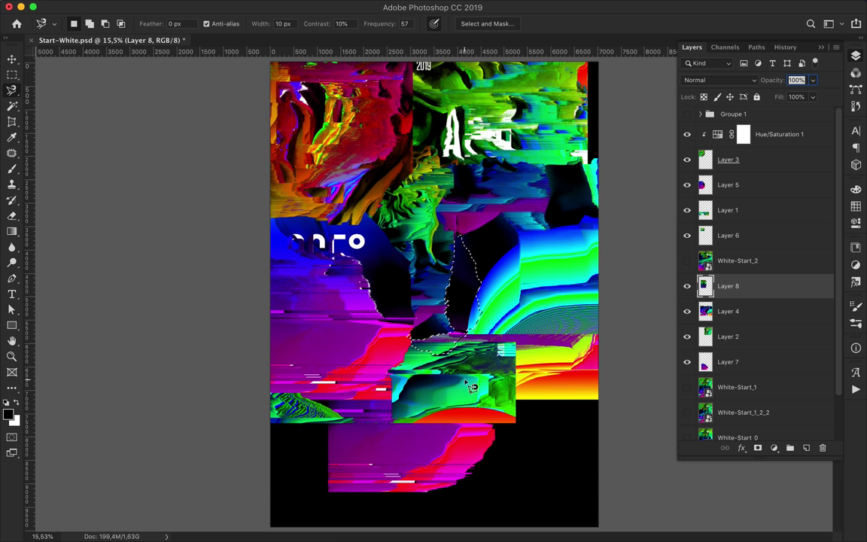
{"action": "key", "text": "alt+bracketright"}
{"action": "key", "text": "alt+bracketright"}
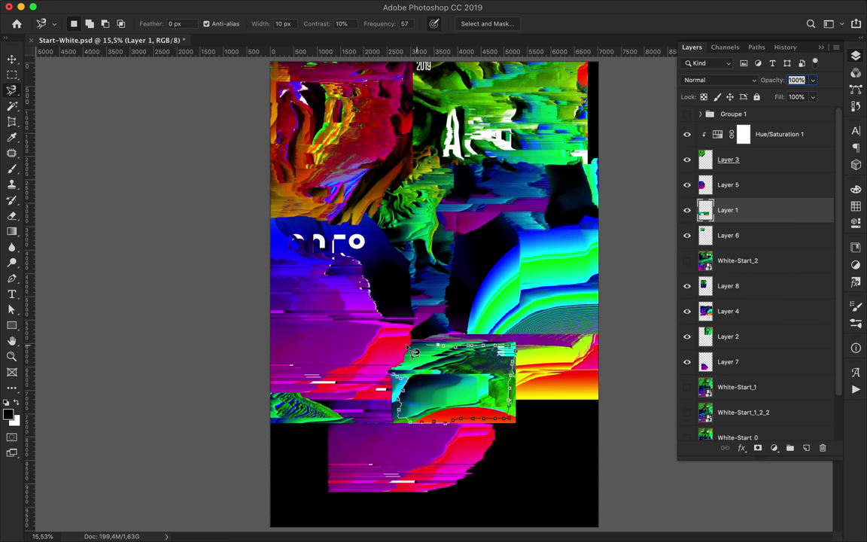
{"action": "key", "text": "Escape"}
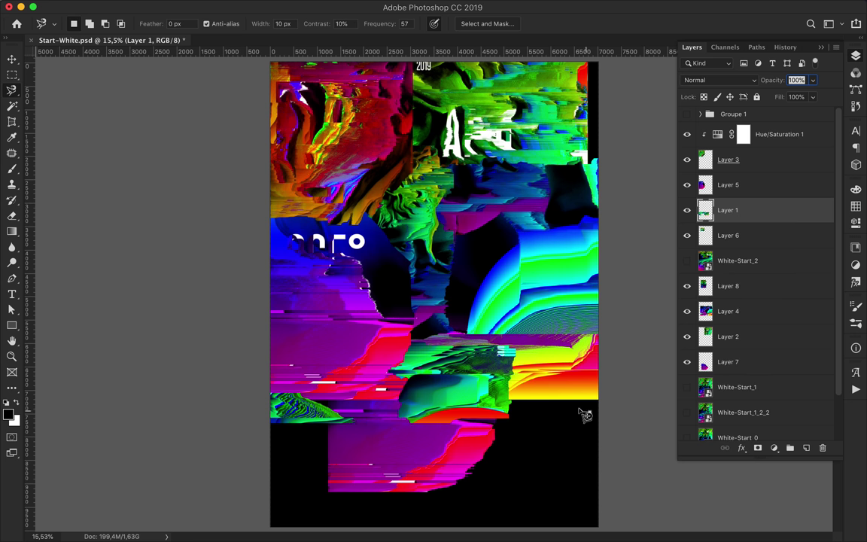
Trace lasso outlines on Layer 4's strip and delete the pixels inside them
{"action": "left_click", "coordinate": [561, 391], "text": "ctrl"}
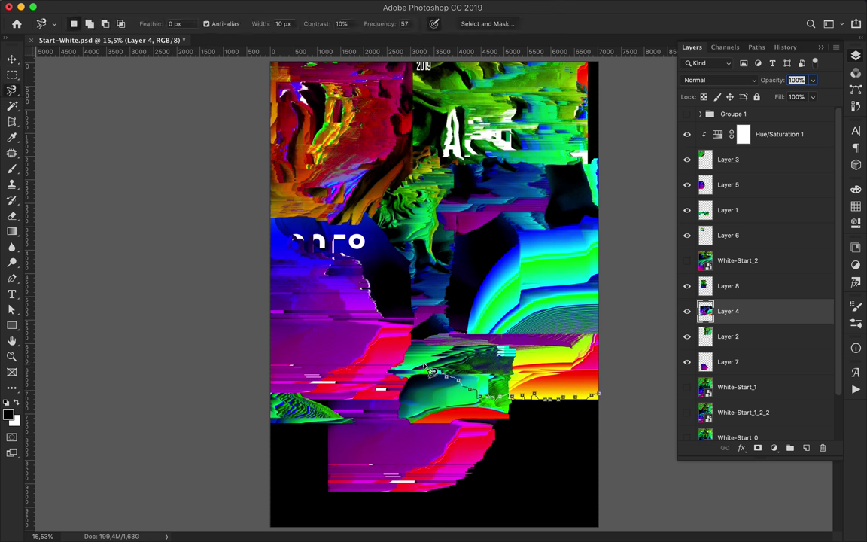
{"action": "key", "text": "Return"}
{"action": "left_click", "coordinate": [531, 441]}
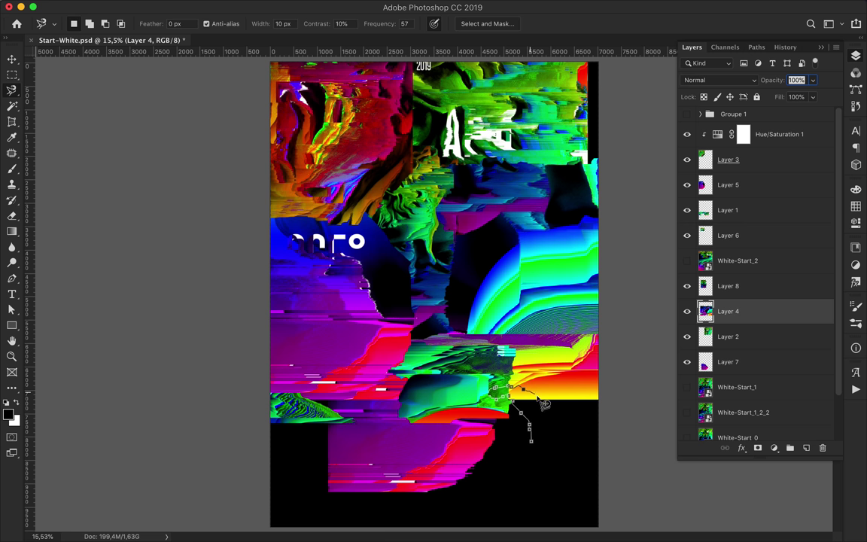
{"action": "key", "text": "Return"}
{"action": "key", "text": "Delete"}
{"action": "key", "text": "ctrl+d"}
{"action": "key", "text": "Escape"}
{"action": "key", "text": "v"}
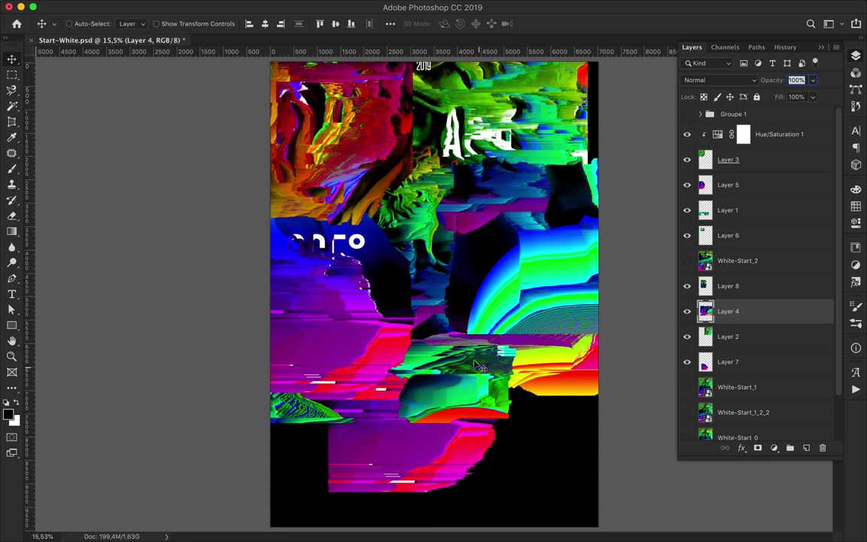
Merge Layer 3 with Hue/Saturation 1, duplicate it, and Gaussian-blur the copy
{"action": "left_click", "coordinate": [751, 161]}
{"action": "left_click", "coordinate": [760, 134], "text": "shift"}
{"action": "key", "text": "ctrl+e"}
{"action": "key", "text": "ctrl+j"}
{"action": "left_click", "coordinate": [301, 7]}
{"action": "left_click", "coordinate": [503, 194]}
{"action": "left_click", "coordinate": [690, 120]}
{"action": "left_click", "coordinate": [719, 80]}
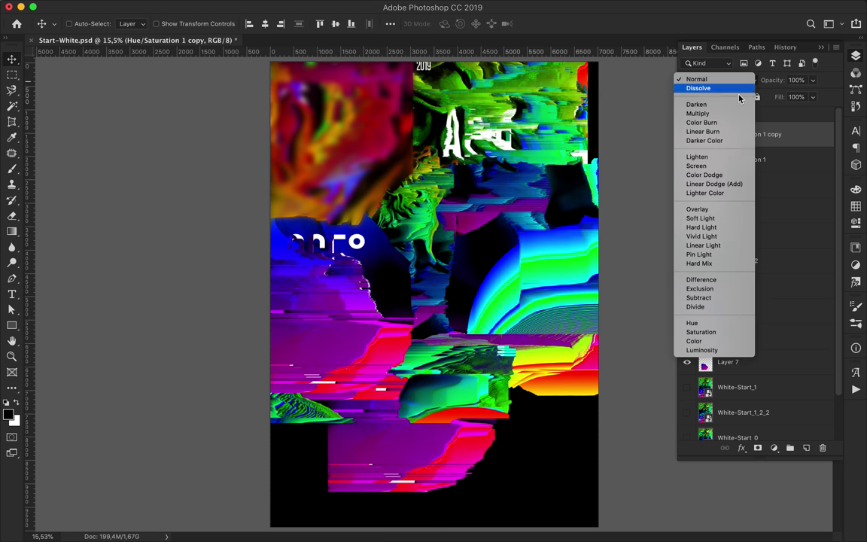
Set the blurred copy to Linear Dodge (Add) and softly erase parts of its glow
{"action": "left_click", "coordinate": [714, 183]}
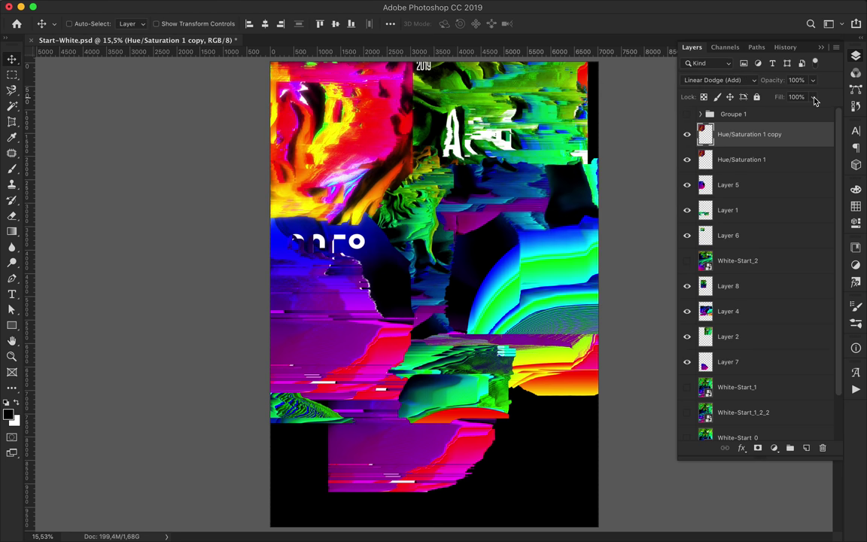
{"action": "key", "text": "e"}
{"action": "left_click", "coordinate": [80, 23]}
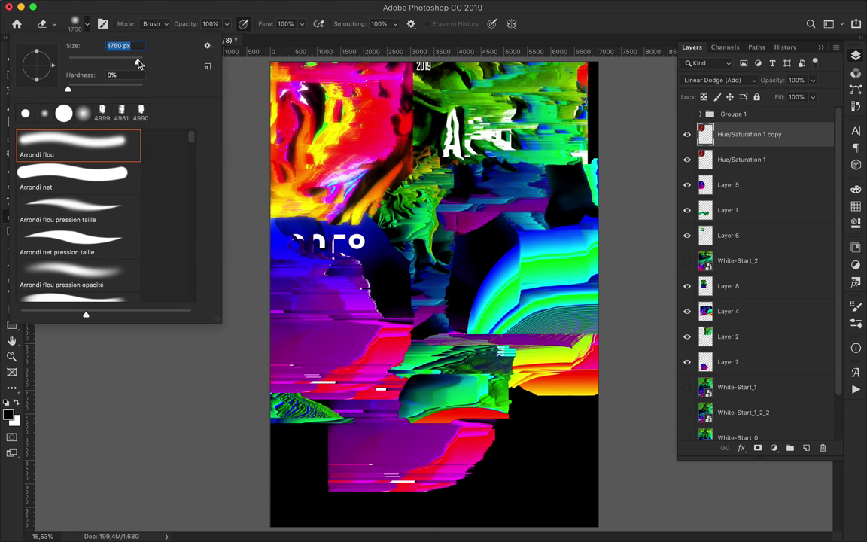
{"action": "left_click", "coordinate": [226, 24]}
{"action": "left_click_drag", "start_coordinate": [301, 181], "coordinate": [367, 218]}
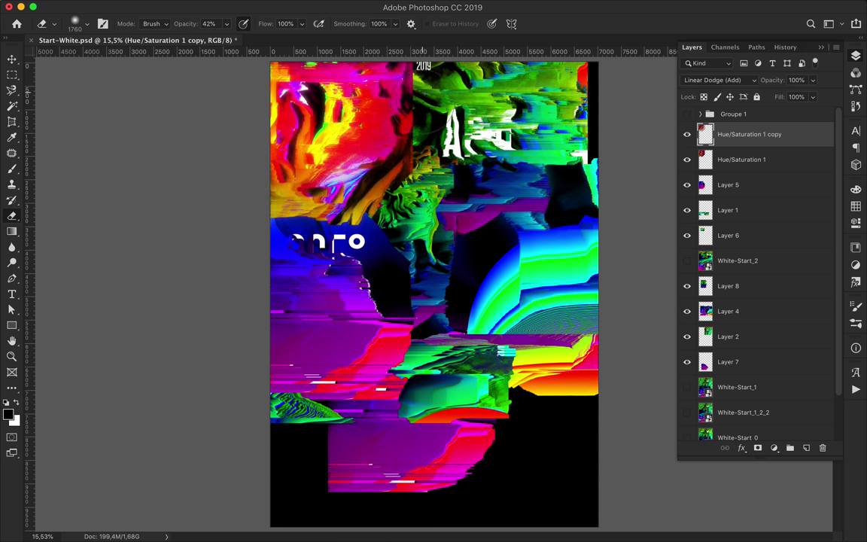
Create Layer 9 from the upper-left fragment's selection, fill it black, and Gaussian-blur it
{"action": "left_click", "coordinate": [705, 134], "text": "ctrl"}
{"action": "key", "text": "v"}
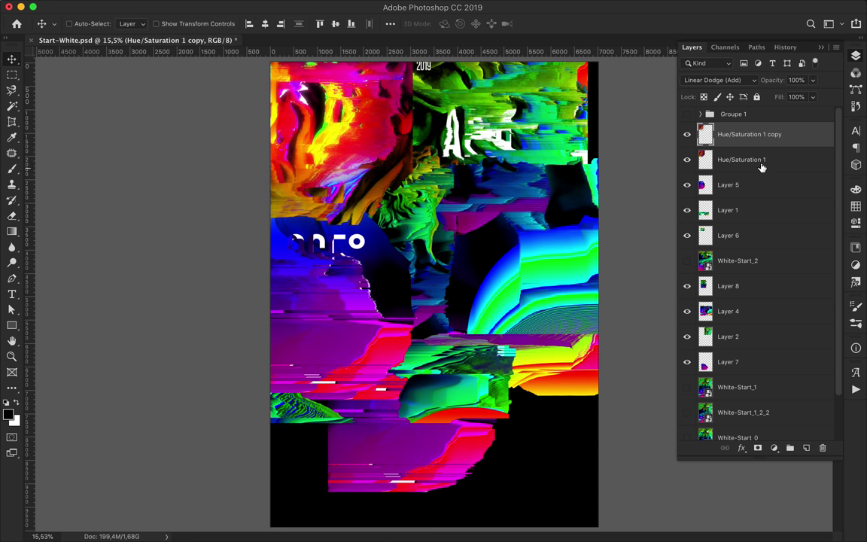
{"action": "left_click", "coordinate": [728, 184]}
{"action": "left_click", "coordinate": [806, 448]}
{"action": "key", "text": "b"}
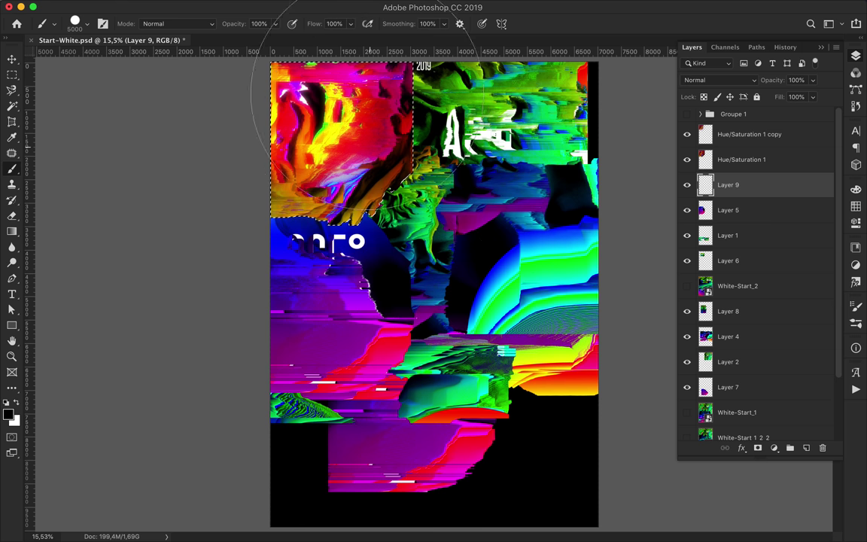
{"action": "key", "text": "m"}
{"action": "left_click", "coordinate": [296, 6]}
{"action": "mouse_move", "coordinate": [317, 161]}
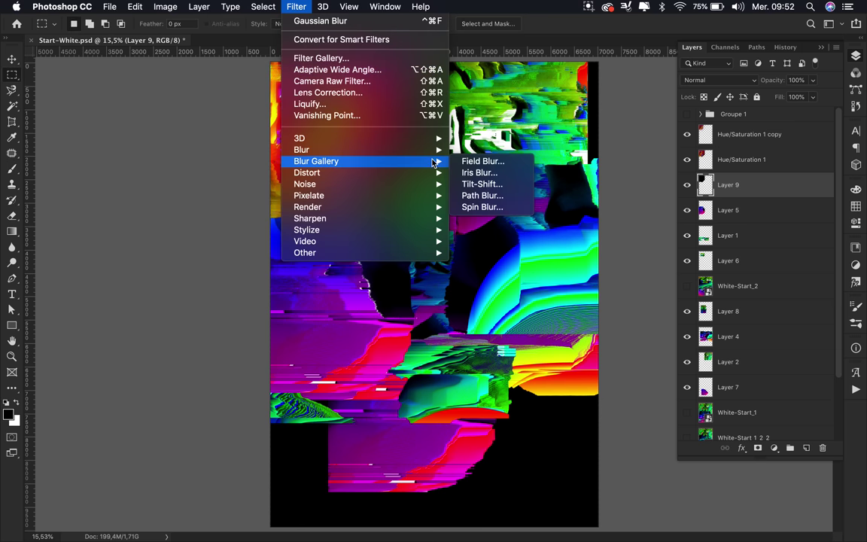
{"action": "left_click", "coordinate": [491, 196]}
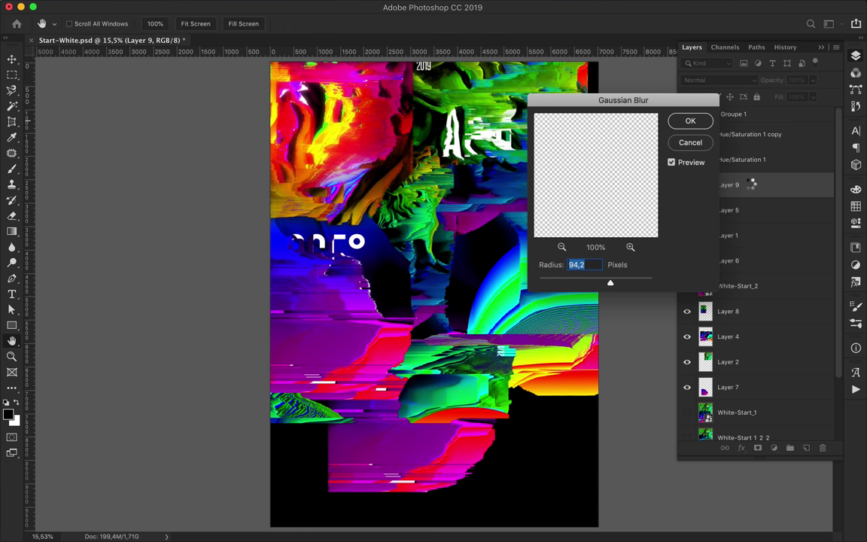
{"action": "key", "text": "Return"}
Set Layer 9 to Overlay blending and reposition its glow on the canvas
{"action": "left_click", "coordinate": [716, 80]}
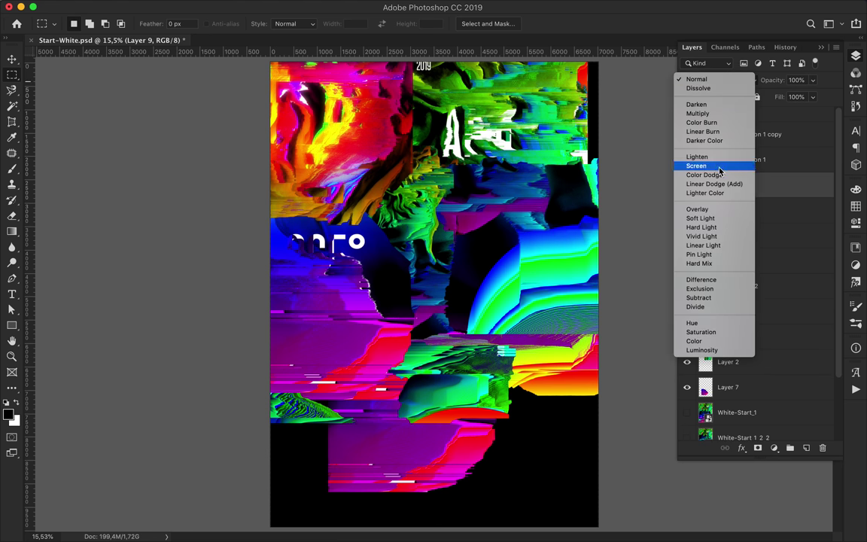
{"action": "left_click", "coordinate": [697, 209]}
{"action": "key", "text": "v"}
{"action": "mouse_move", "coordinate": [393, 188]}
{"action": "left_mouse_down"}
{"action": "mouse_move", "coordinate": [399, 198]}
{"action": "mouse_move", "coordinate": [387, 183]}
{"action": "left_mouse_up"}
Add Layer 10 below Layer 5, blur it 94.2 px, and set Linear Dodge (Add)
{"action": "key", "text": "ctrl+shift+alt+n"}
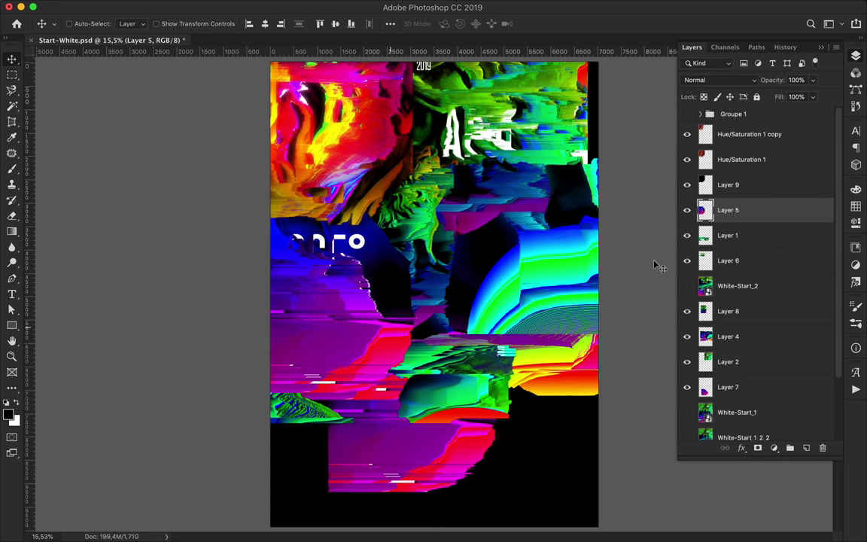
{"action": "left_click_drag", "start_coordinate": [722, 210], "coordinate": [720, 251]}
{"action": "key", "text": "b"}
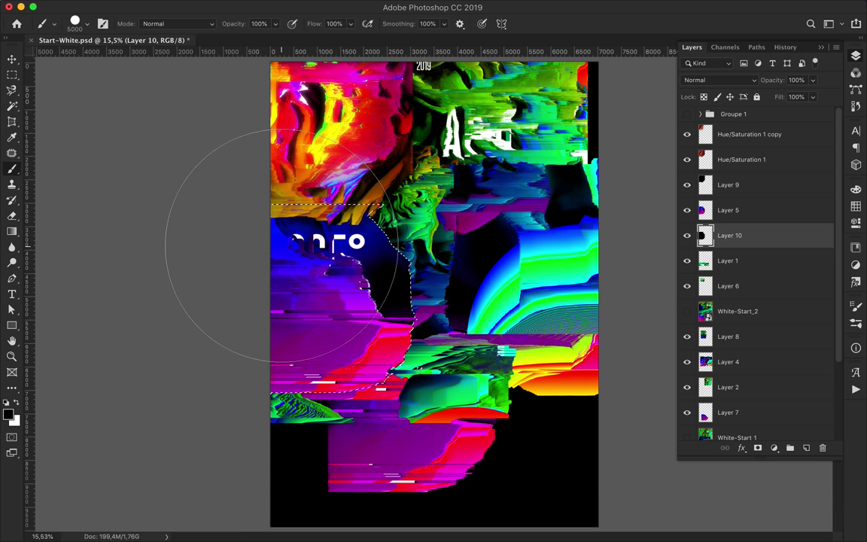
{"action": "left_click", "coordinate": [296, 8]}
{"action": "left_click", "coordinate": [493, 198]}
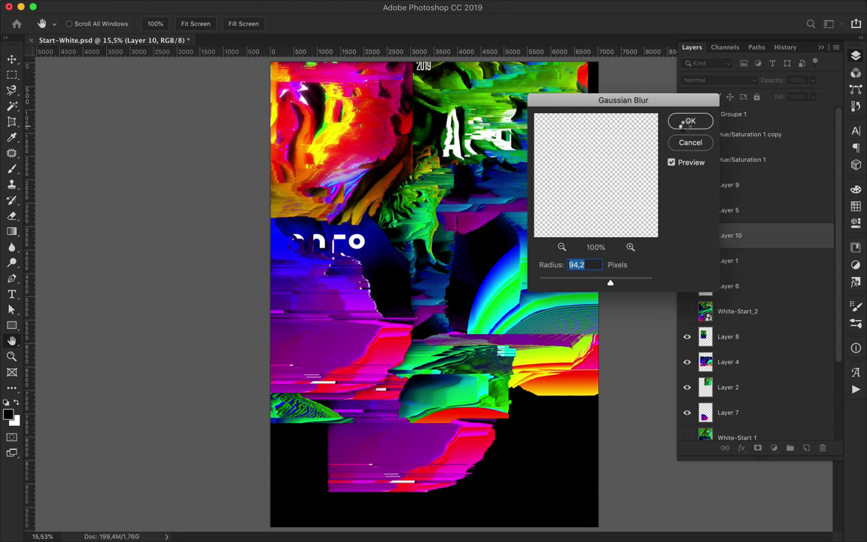
{"action": "left_click", "coordinate": [691, 121]}
{"action": "key", "text": "ctrl+j"}
{"action": "key", "text": "ctrl+j"}
{"action": "left_click", "coordinate": [707, 80]}
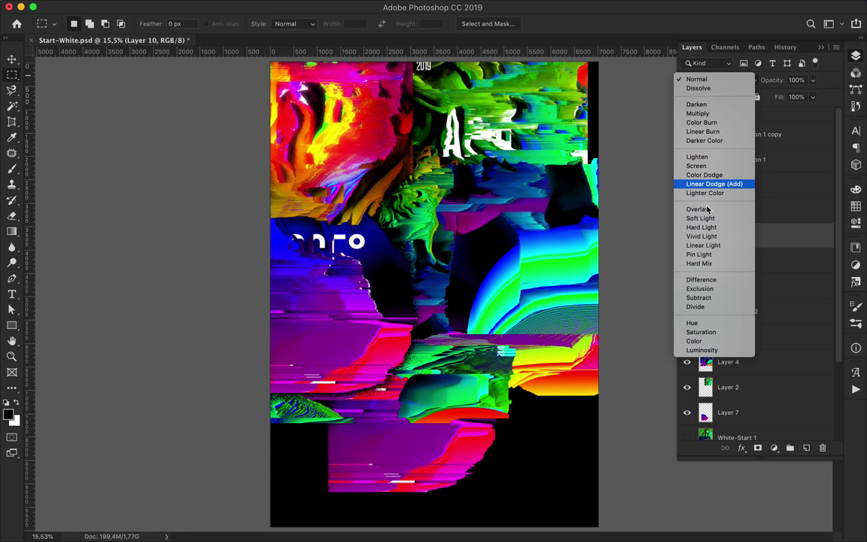
{"action": "left_click", "coordinate": [708, 209]}
Add new Layer 11 above Layer 1 and mark out an area for its glow
{"action": "key", "text": "v"}
{"action": "left_click", "coordinate": [723, 261]}
{"action": "key", "text": "ctrl+shift+alt+n"}
{"action": "key", "text": "b"}
{"action": "left_click_drag", "start_coordinate": [522, 407], "coordinate": [471, 359]}
Fill Layer 11, move it below Layer 1, Gaussian-blur it, and set it to Overlay
{"action": "key", "text": "m"}
{"action": "left_click_drag", "start_coordinate": [780, 265], "coordinate": [780, 294]}
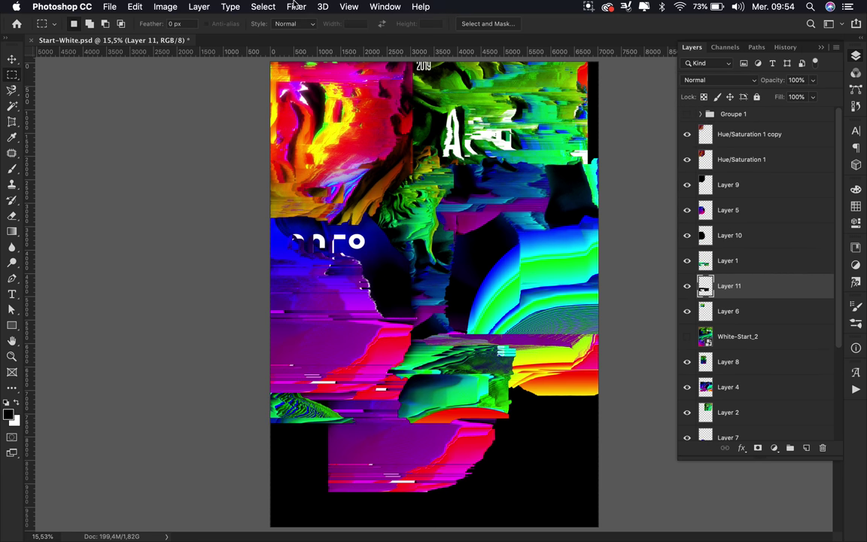
{"action": "left_click", "coordinate": [296, 6]}
{"action": "left_click", "coordinate": [451, 224]}
{"action": "left_click", "coordinate": [696, 119]}
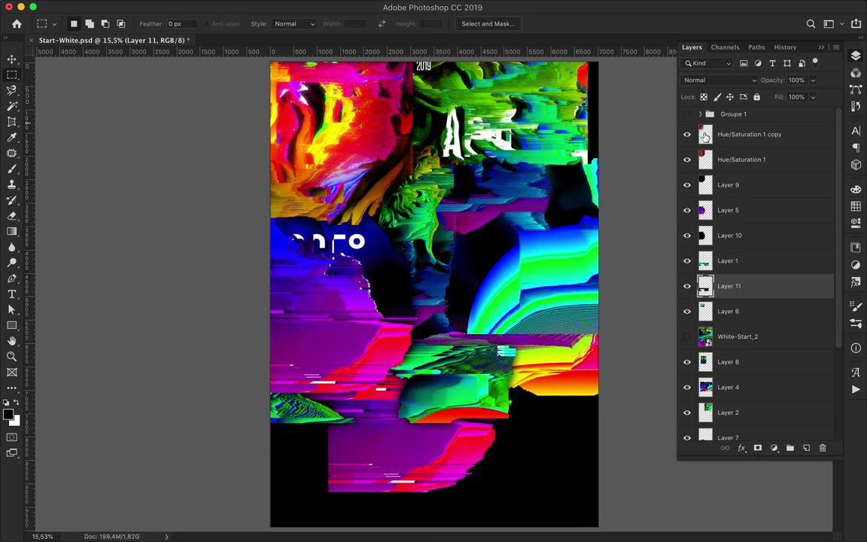
{"action": "left_click", "coordinate": [719, 80]}
{"action": "left_click", "coordinate": [707, 207]}
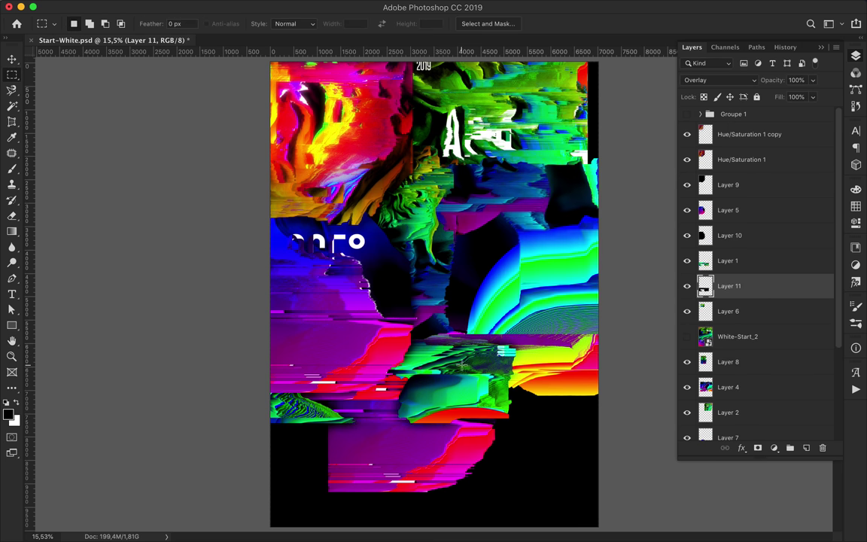
{"action": "key", "text": "v"}
{"action": "left_click_drag", "start_coordinate": [475, 364], "coordinate": [481, 371]}
Copy a rectangular piece of the Layer 4 fragment to Layer 12, placed above Layer 4
{"action": "left_click_drag", "start_coordinate": [558, 278], "coordinate": [550, 303]}
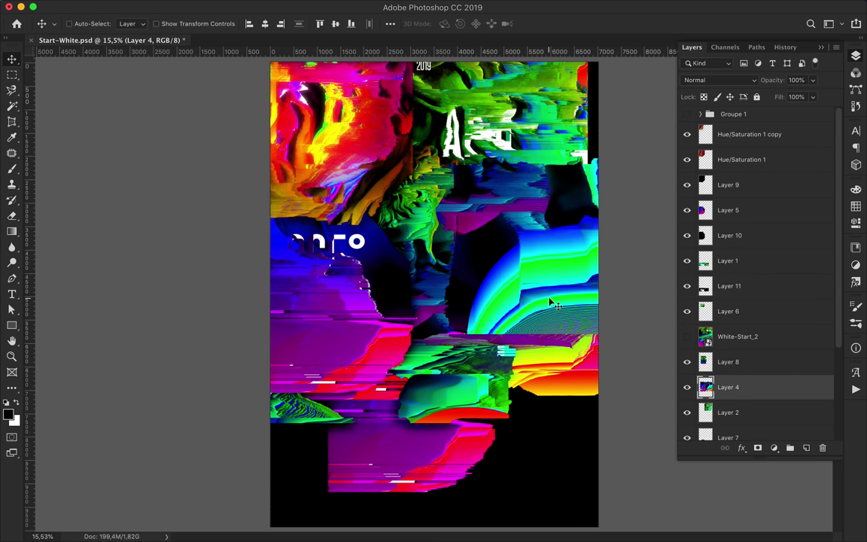
{"action": "key", "text": "m"}
{"action": "left_click_drag", "start_coordinate": [457, 196], "coordinate": [642, 361]}
{"action": "key", "text": "ctrl+j"}
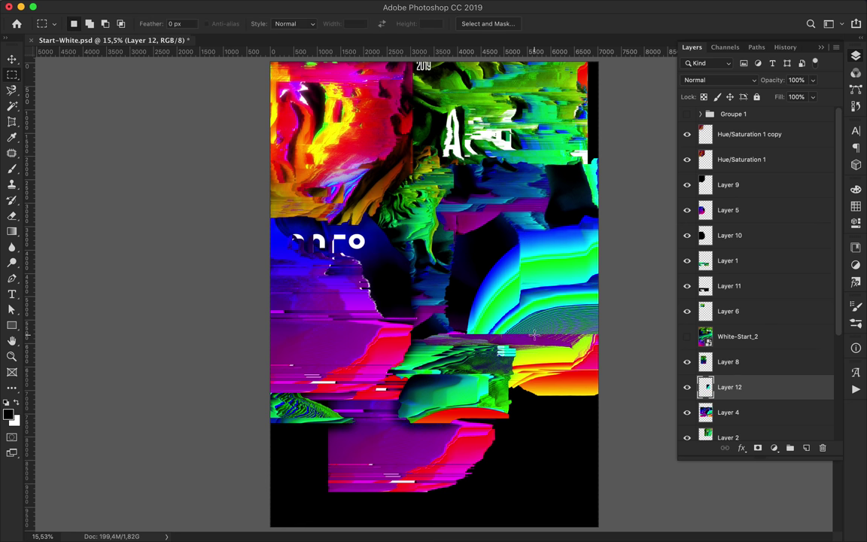
{"action": "key", "text": "v"}
{"action": "mouse_move", "coordinate": [750, 386]}
{"action": "left_mouse_down"}
{"action": "mouse_move", "coordinate": [741, 399]}
{"action": "mouse_move", "coordinate": [721, 361]}
{"action": "left_mouse_up"}
{"action": "left_click_drag", "start_coordinate": [481, 249], "coordinate": [495, 240]}
Shift a lasso-selected part of Layer 12, blur it again, and set Divide blending
{"action": "key", "text": "l"}
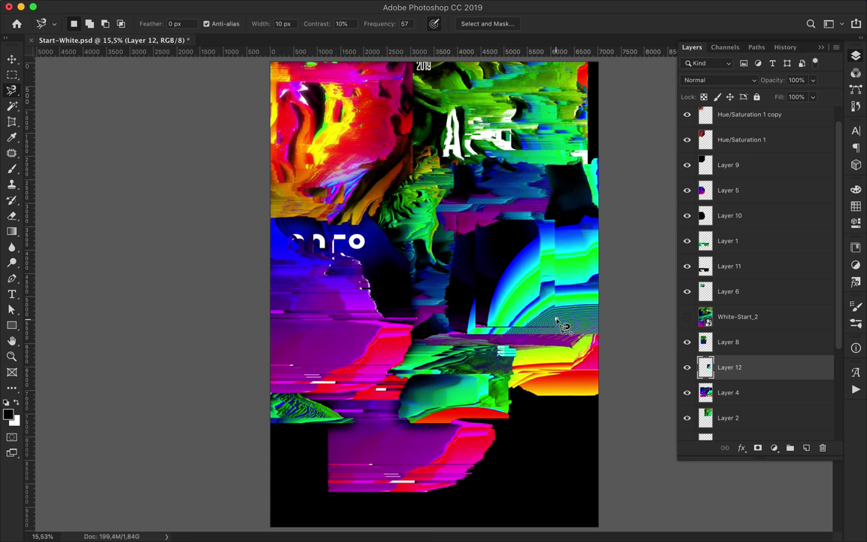
{"action": "key", "text": "Return"}
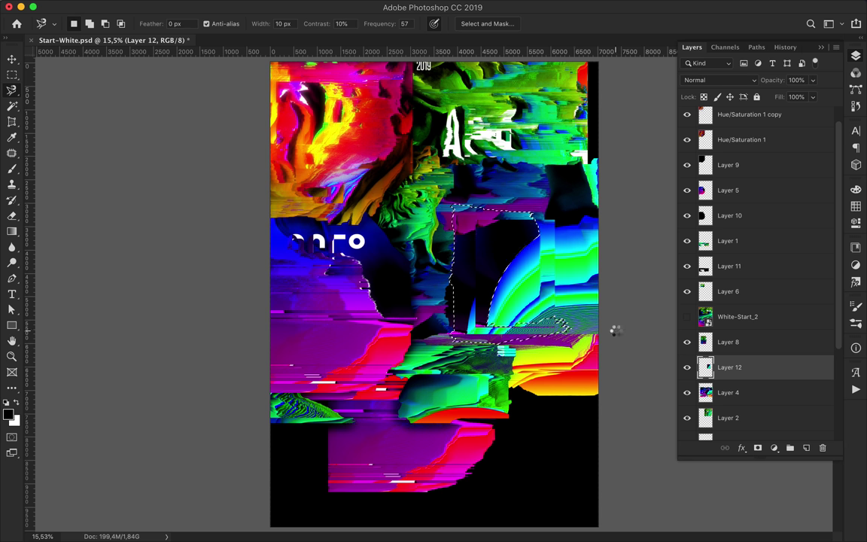
{"action": "key", "text": "v"}
{"action": "left_click_drag", "start_coordinate": [482, 265], "coordinate": [505, 298]}
{"action": "left_click", "coordinate": [294, 6]}
{"action": "left_click", "coordinate": [329, 25]}
{"action": "left_click", "coordinate": [719, 80]}
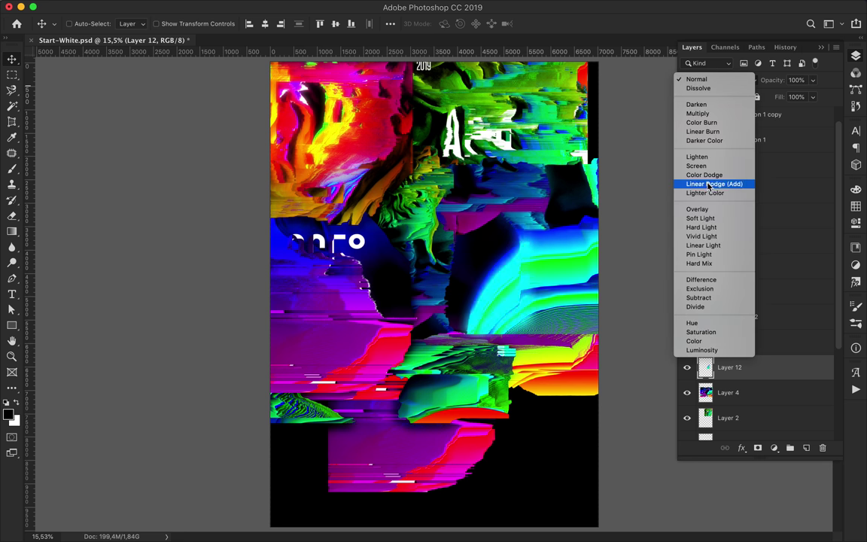
{"action": "left_click", "coordinate": [700, 308]}
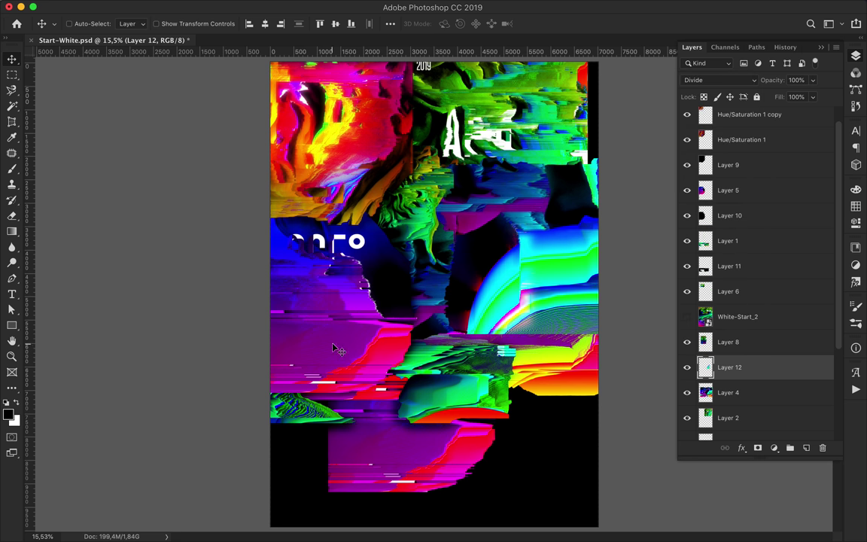
Create Layer 13 on top and fill magnetic-lasso shapes black, then select Groupe 1
{"action": "scroll", "coordinate": [765, 140], "scroll_direction": "up", "scroll_amount": 1}
{"action": "left_click", "coordinate": [765, 140]}
{"action": "key", "text": "ctrl+shift+alt+n"}
{"action": "key", "text": "l"}
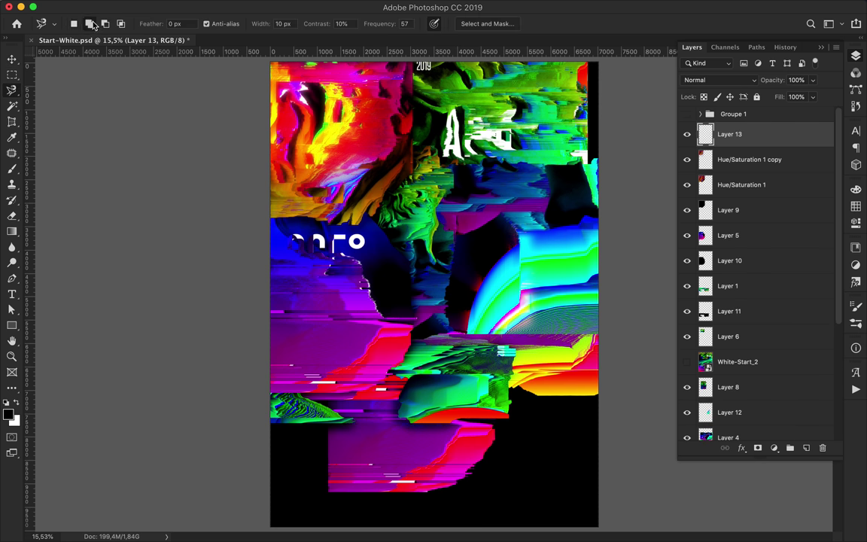
{"action": "double_click", "coordinate": [306, 342]}
{"action": "left_click", "coordinate": [560, 263]}
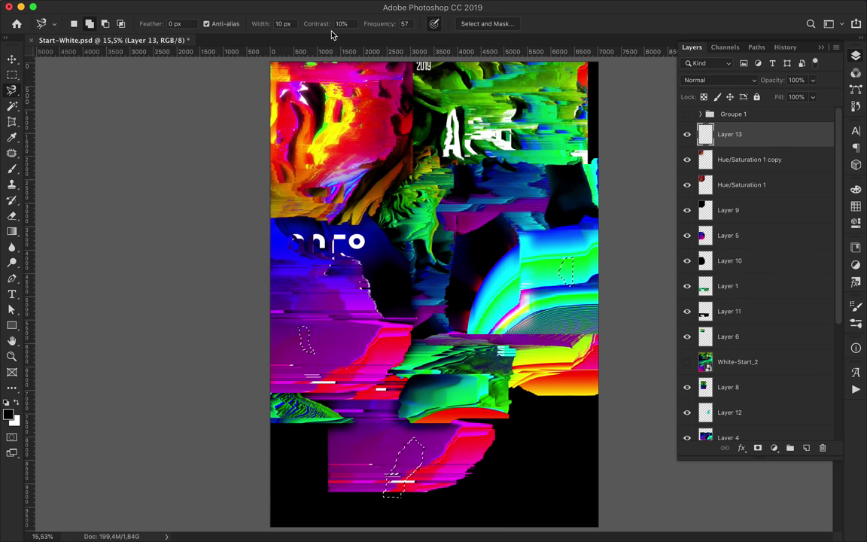
{"action": "key", "text": "b"}
{"action": "key", "text": "alt+BackSpace"}
{"action": "key", "text": "ctrl+d"}
{"action": "key", "text": "m"}
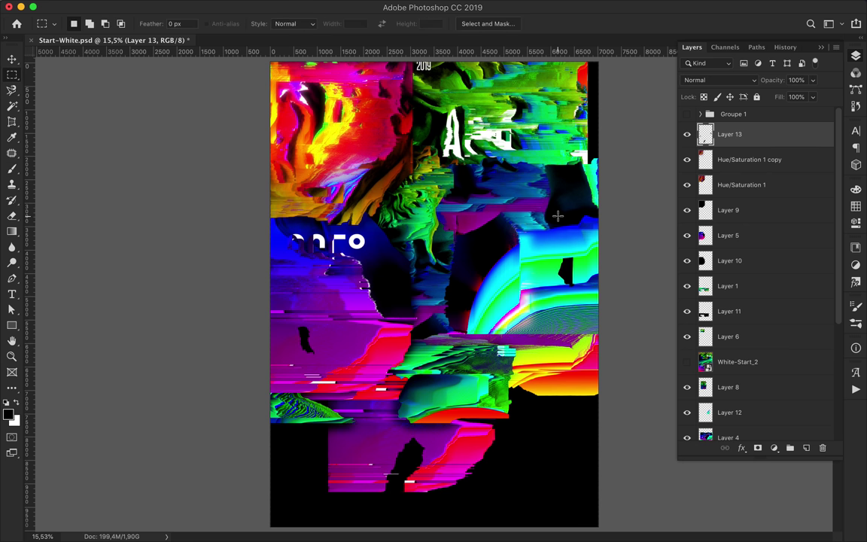
{"action": "scroll", "coordinate": [557, 216], "scroll_direction": "down", "scroll_amount": 1}
{"action": "left_click", "coordinate": [755, 115]}
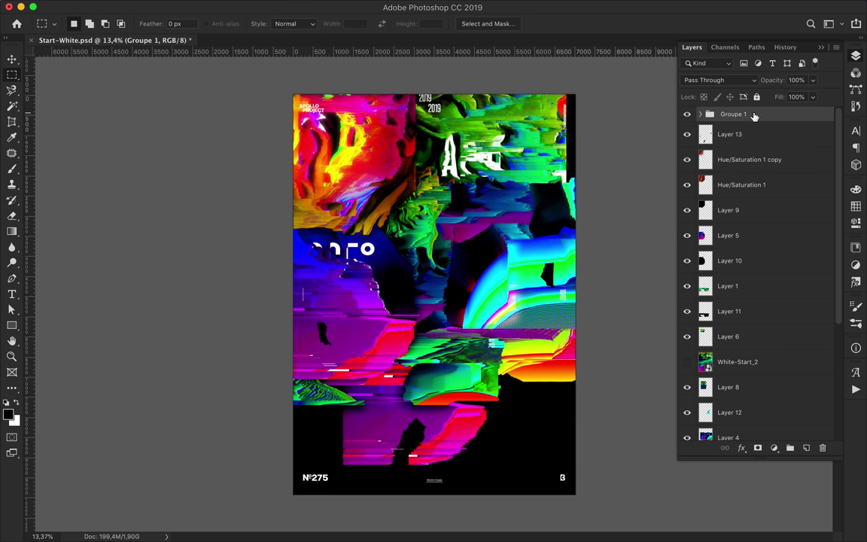
Merge Groupe 1 into one layer, duplicate it, and convert Groupe 1 copy to a smart object
{"action": "key", "text": "ctrl+e"}
{"action": "key", "text": "ctrl+j"}
{"action": "right_click", "coordinate": [776, 123]}
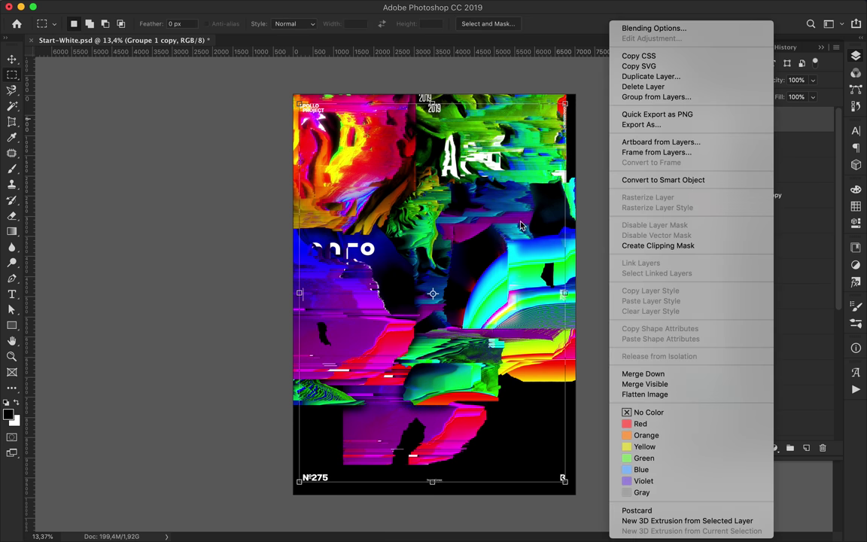
{"action": "key", "text": "Escape"}
{"action": "right_click", "coordinate": [769, 124]}
{"action": "left_click", "coordinate": [716, 180]}
{"action": "right_click", "coordinate": [716, 113]}
{"action": "key", "text": "Escape"}
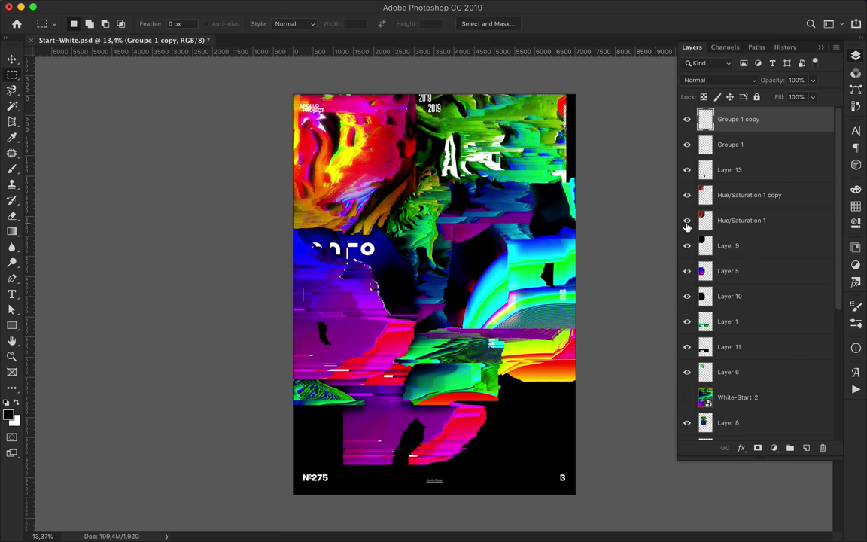
Warp Groupe 1 copy into a curve, pulling its right-hand corners inward
{"action": "key", "text": "ctrl+t"}
{"action": "right_click", "coordinate": [525, 267]}
{"action": "left_click", "coordinate": [538, 349]}
{"action": "left_click_drag", "start_coordinate": [293, 494], "coordinate": [301, 422]}
{"action": "left_click_drag", "start_coordinate": [293, 95], "coordinate": [339, 178]}
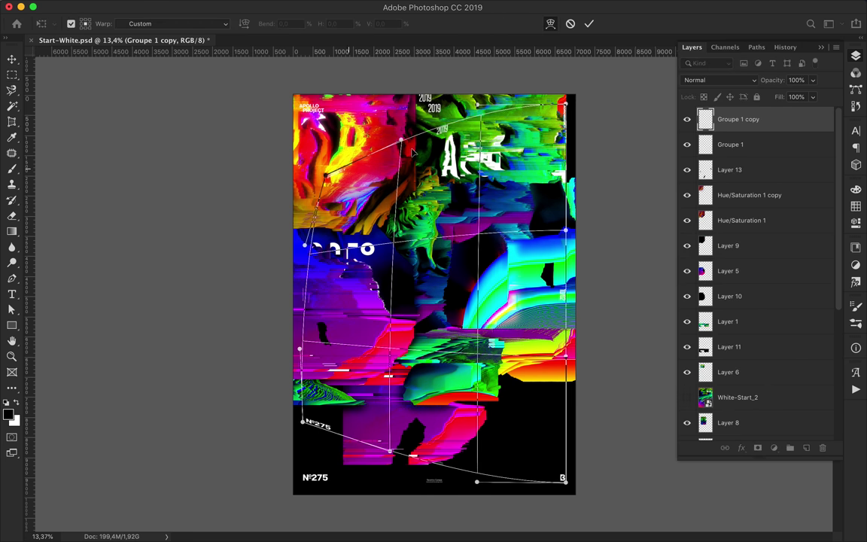
{"action": "left_click_drag", "start_coordinate": [566, 103], "coordinate": [530, 154]}
{"action": "left_click_drag", "start_coordinate": [566, 482], "coordinate": [519, 421]}
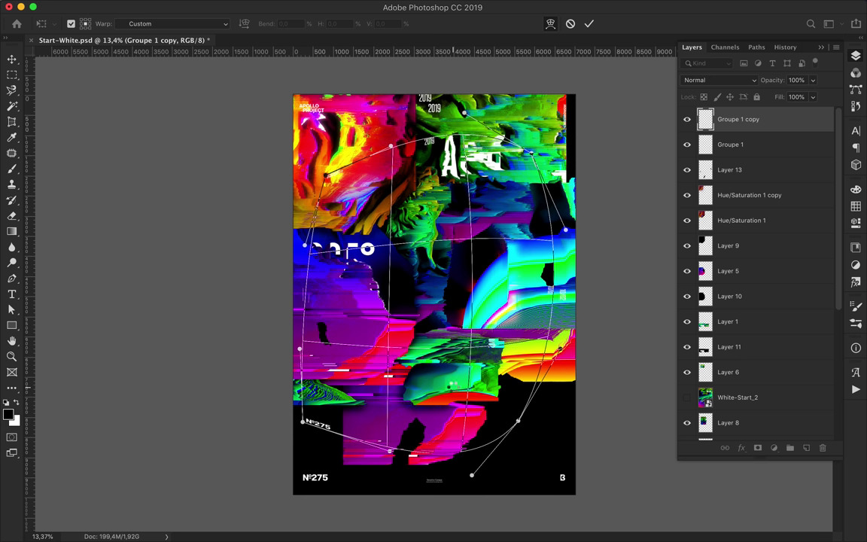
{"action": "key", "text": "Return"}
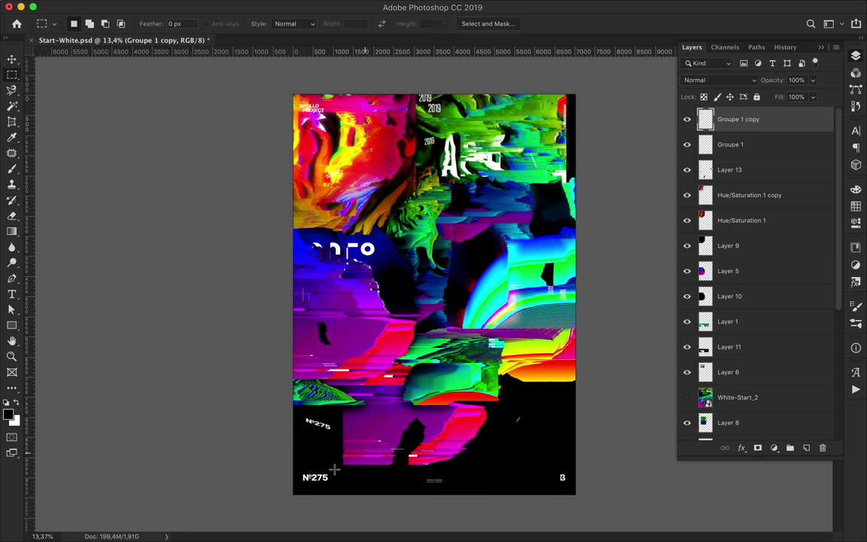
Duplicate Groupe 1 as Groupe 1 copy 2 and warp it into a curve
{"action": "left_click", "coordinate": [697, 143]}
{"action": "right_click", "coordinate": [670, 130]}
{"action": "key", "text": "Escape"}
{"action": "right_click", "coordinate": [696, 137]}
{"action": "key", "text": "Escape"}
{"action": "key", "text": "ctrl+j"}
{"action": "key", "text": "ctrl+t"}
{"action": "left_click", "coordinate": [551, 23]}
{"action": "mouse_move", "coordinate": [339, 421]}
{"action": "left_mouse_down"}
{"action": "mouse_move", "coordinate": [389, 388]}
{"action": "mouse_move", "coordinate": [377, 407]}
{"action": "left_mouse_up"}
{"action": "left_click_drag", "start_coordinate": [299, 103], "coordinate": [315, 128]}
{"action": "left_click_drag", "start_coordinate": [565, 478], "coordinate": [556, 435]}
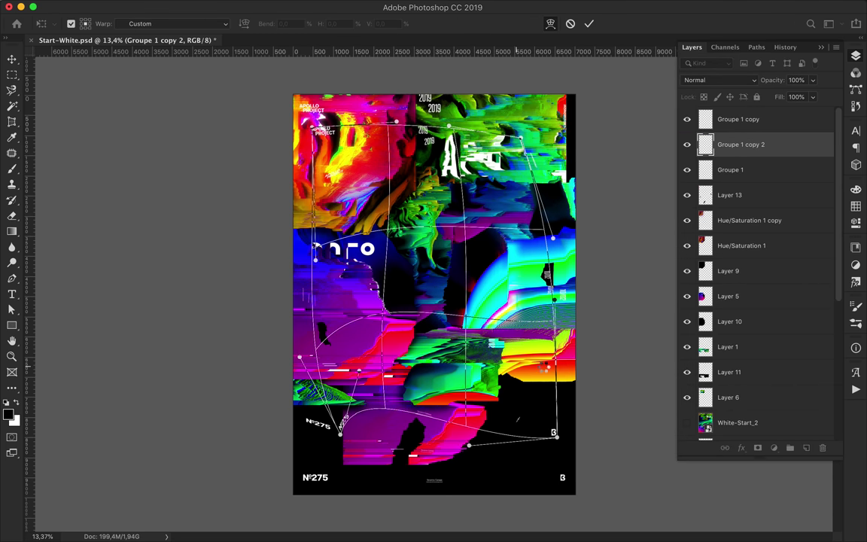
Warp the original Groupe 1 text, curving its top edge down, and save the poster
{"action": "left_click", "coordinate": [730, 169]}
{"action": "key", "text": "ctrl+t"}
{"action": "right_click", "coordinate": [388, 370]}
{"action": "left_click", "coordinate": [414, 443]}
{"action": "left_click_drag", "start_coordinate": [435, 482], "coordinate": [434, 437]}
{"action": "left_click_drag", "start_coordinate": [527, 444], "coordinate": [478, 386]}
{"action": "left_click_drag", "start_coordinate": [422, 135], "coordinate": [339, 304]}
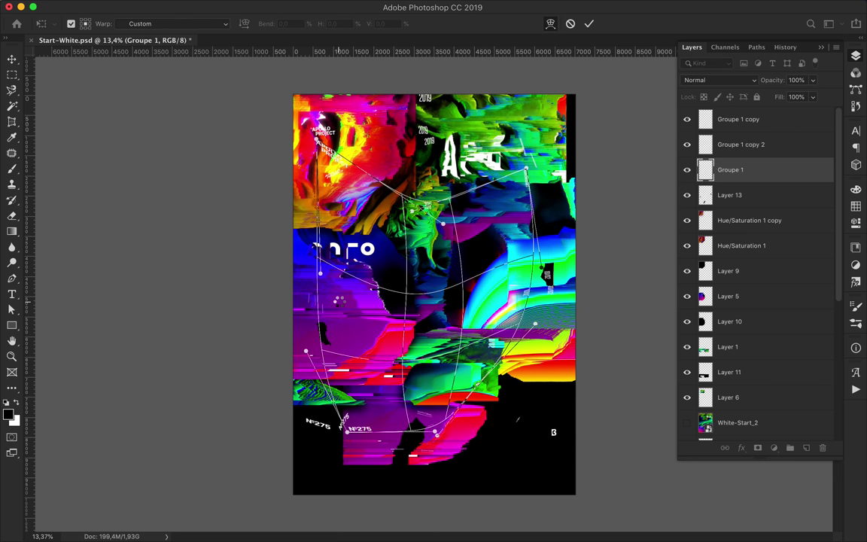
{"action": "key", "text": "Return"}
{"action": "key", "text": "ctrl+s"}
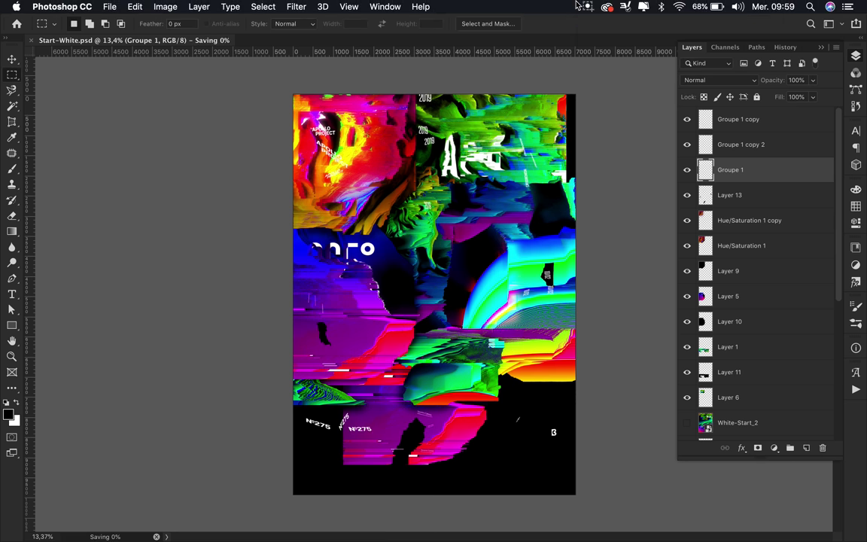